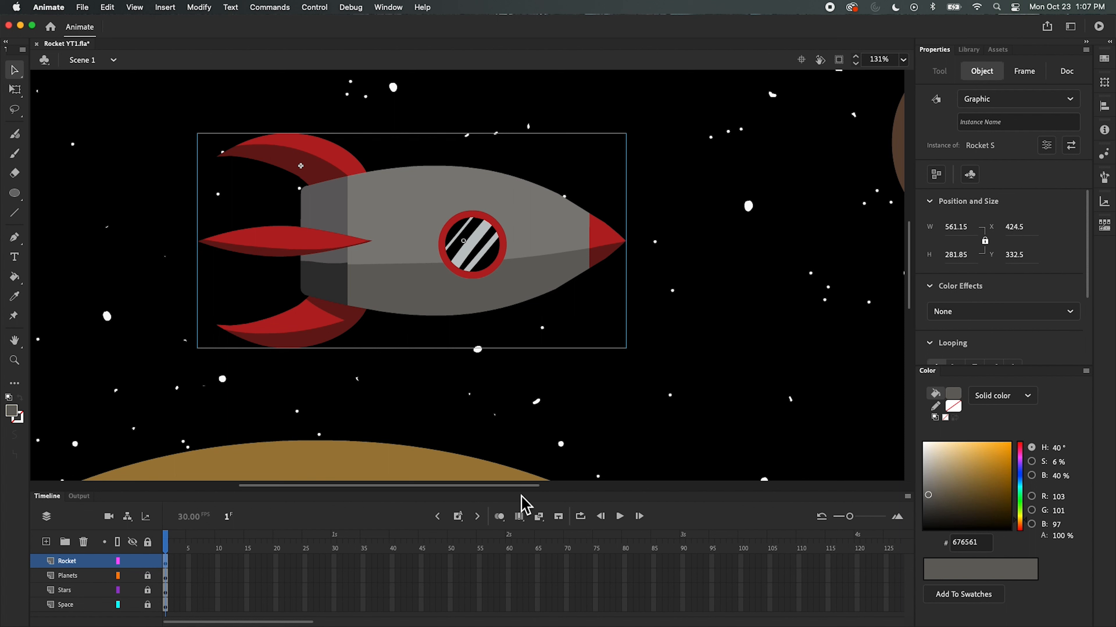
Step: Open the Rocket S graphic on the stage for in-place editing
{"action": "left_click_drag", "start_coordinate": [166, 554], "coordinate": [169, 573]}
{"action": "left_click", "coordinate": [698, 222]}
{"action": "double_click", "coordinate": [501, 244]}
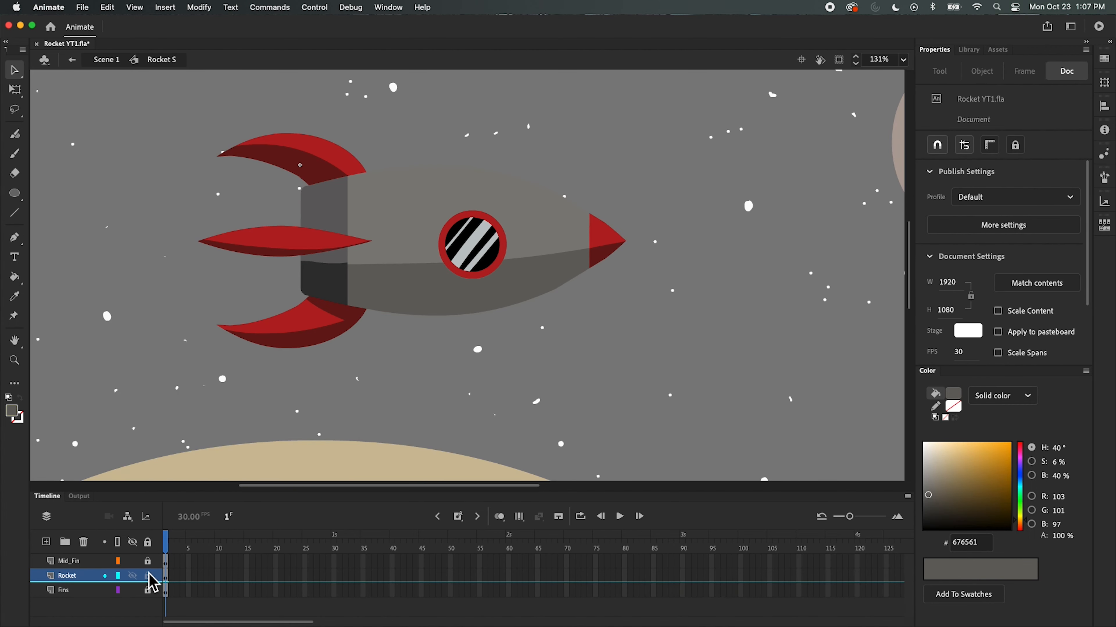
Step: Add a layer named Fire and place it below the Fins layer as the active layer
{"action": "left_click", "coordinate": [47, 542]}
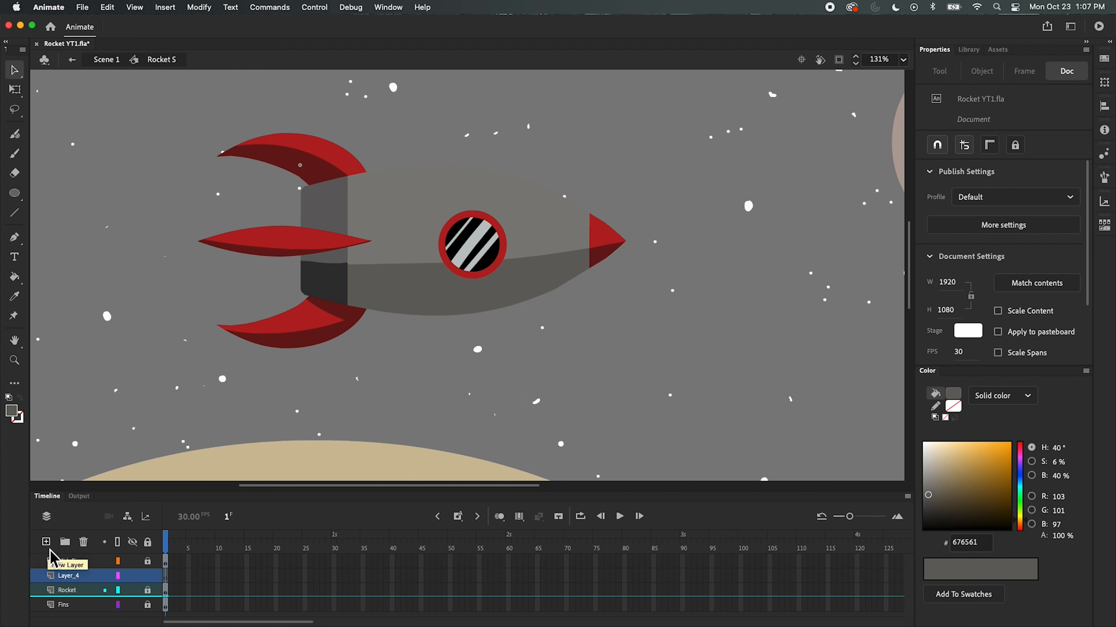
{"action": "double_click", "coordinate": [88, 575]}
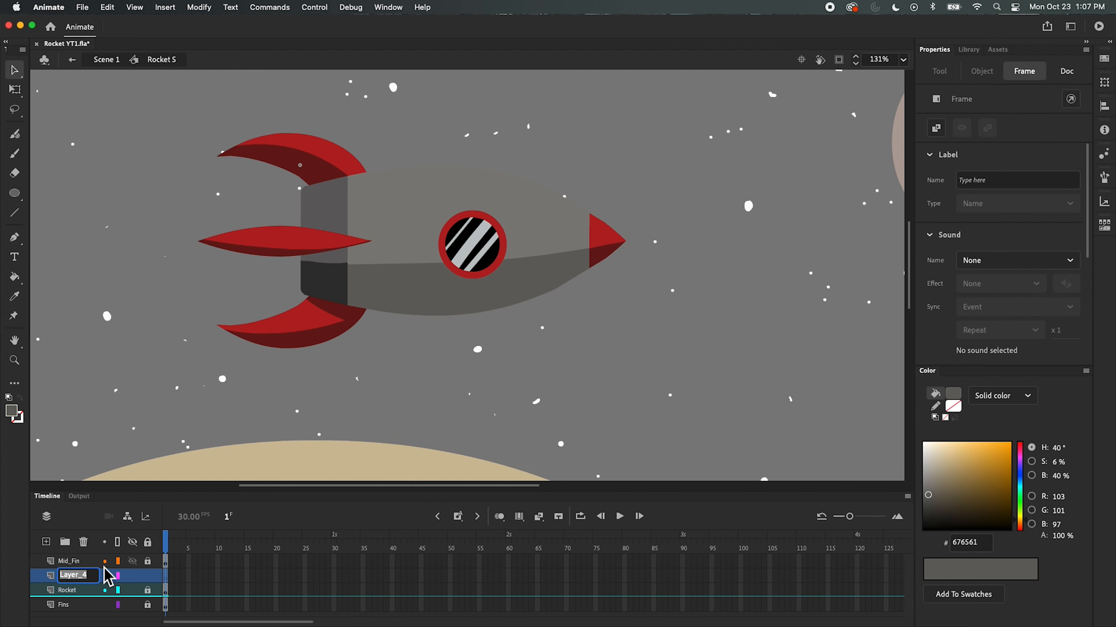
{"action": "type", "text": "Fire"}
{"action": "left_click_drag", "start_coordinate": [62, 577], "coordinate": [60, 607]}
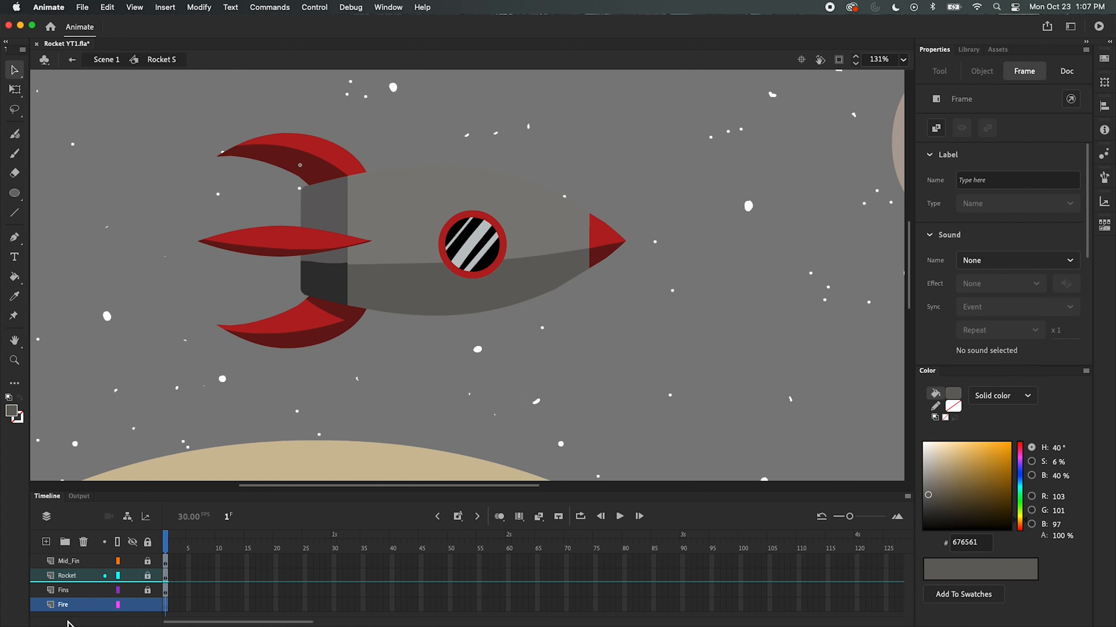
{"action": "left_click", "coordinate": [241, 580]}
{"action": "left_click", "coordinate": [72, 606]}
Step: Set the fill colour to orange DA7613
{"action": "left_click_drag", "start_coordinate": [1027, 526], "coordinate": [1025, 529]}
{"action": "left_click", "coordinate": [1000, 452]}
{"action": "left_click_drag", "start_coordinate": [1000, 453], "coordinate": [1006, 474]}
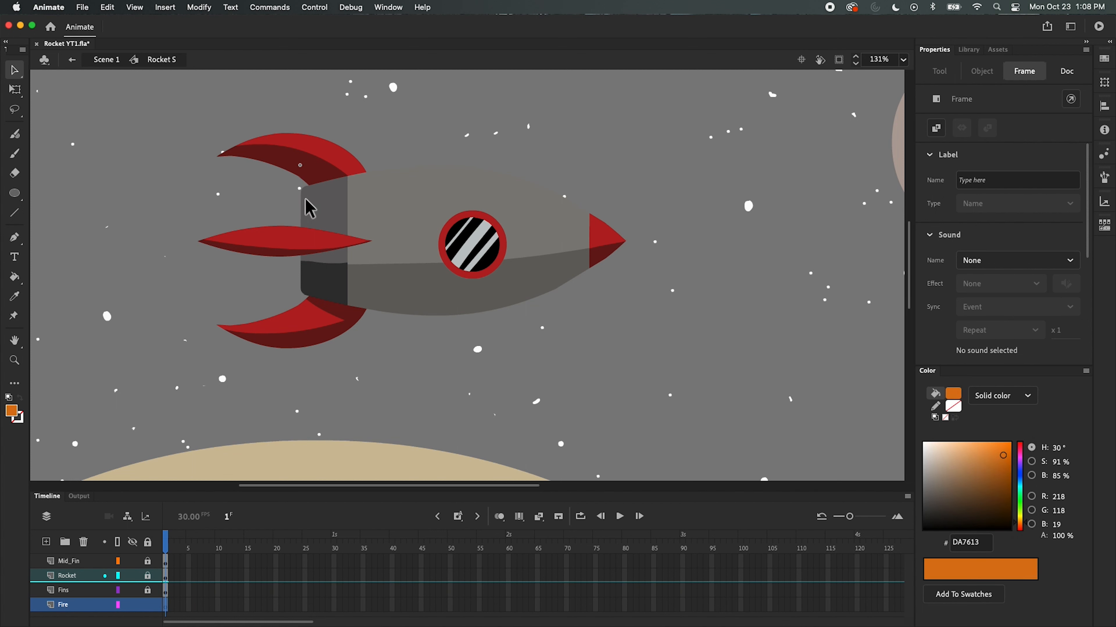
Step: Activate the Fluid Brush and set its brush mode to Paint Normal
{"action": "left_click", "coordinate": [182, 184]}
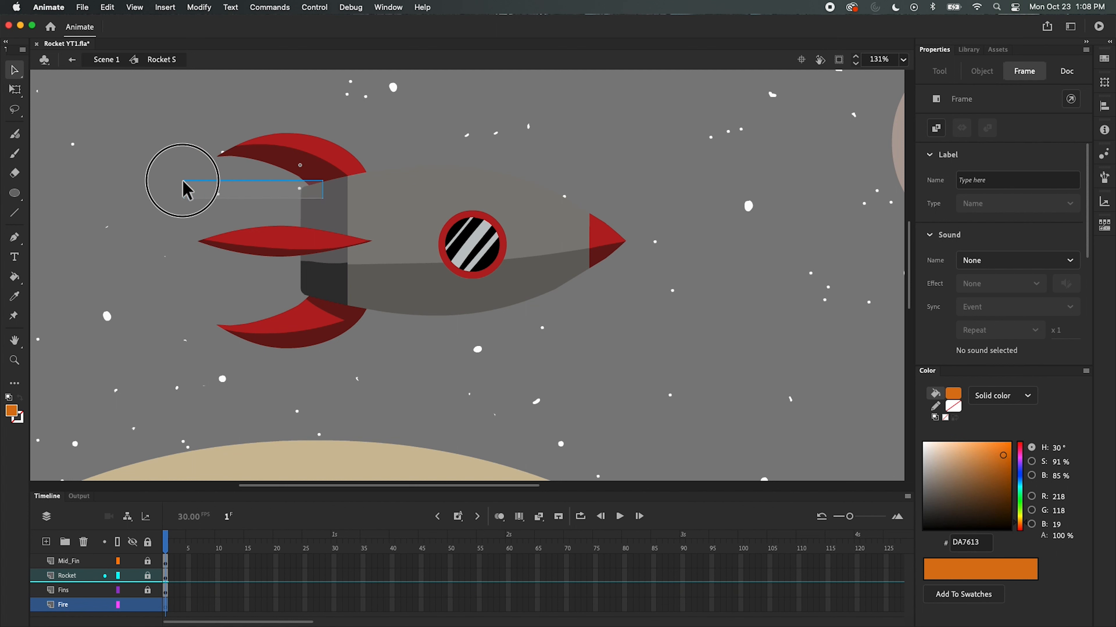
{"action": "left_click", "coordinate": [13, 136]}
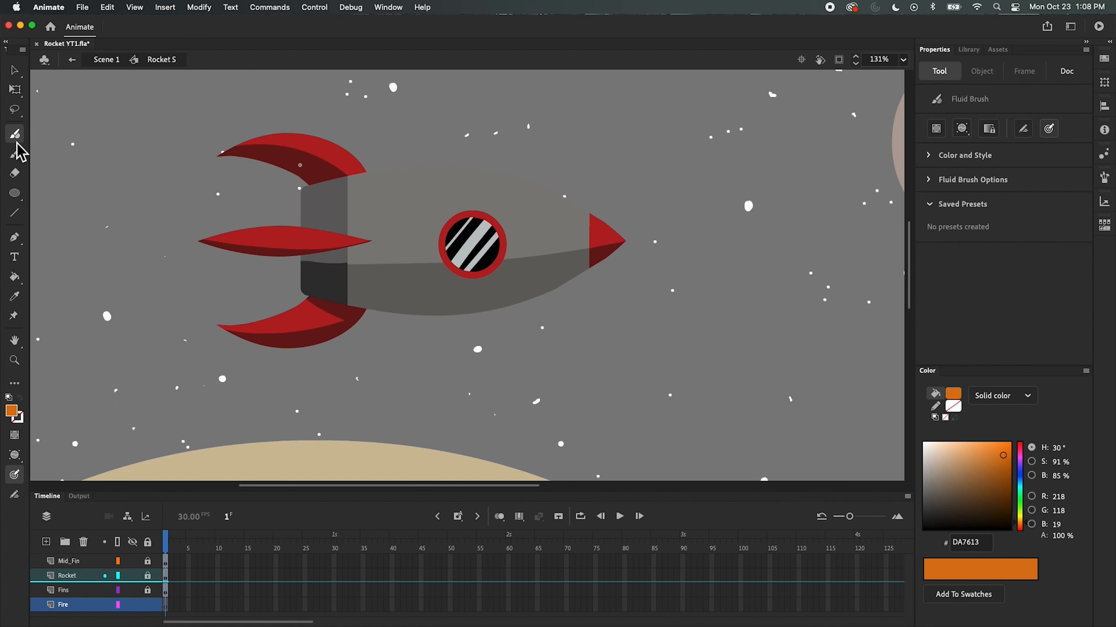
{"action": "left_click", "coordinate": [962, 130]}
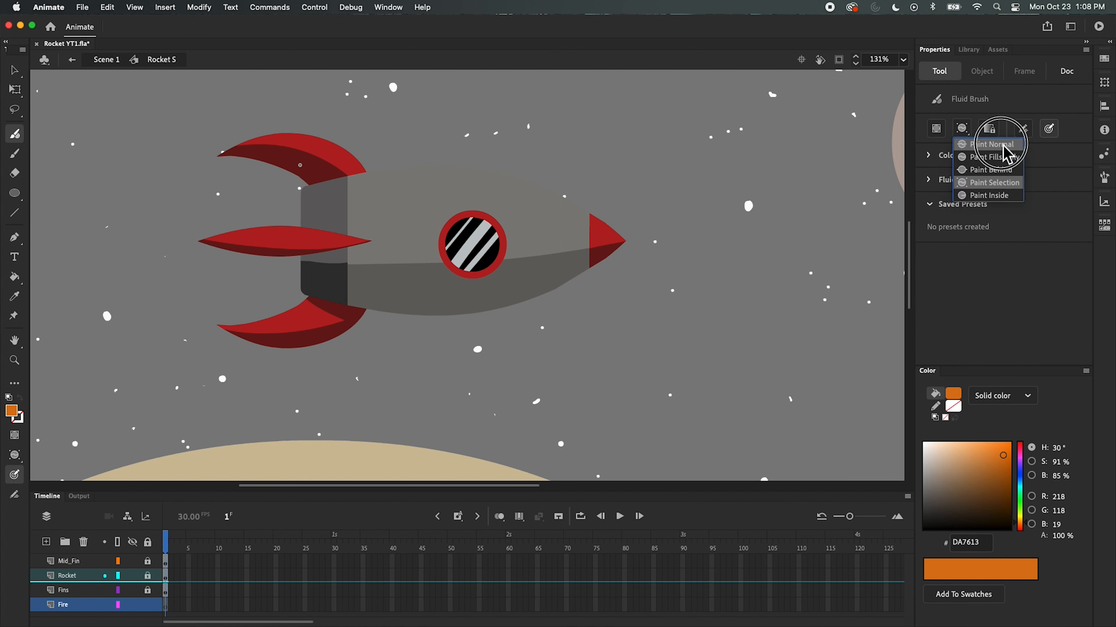
{"action": "left_click", "coordinate": [997, 144]}
{"action": "left_click", "coordinate": [961, 129]}
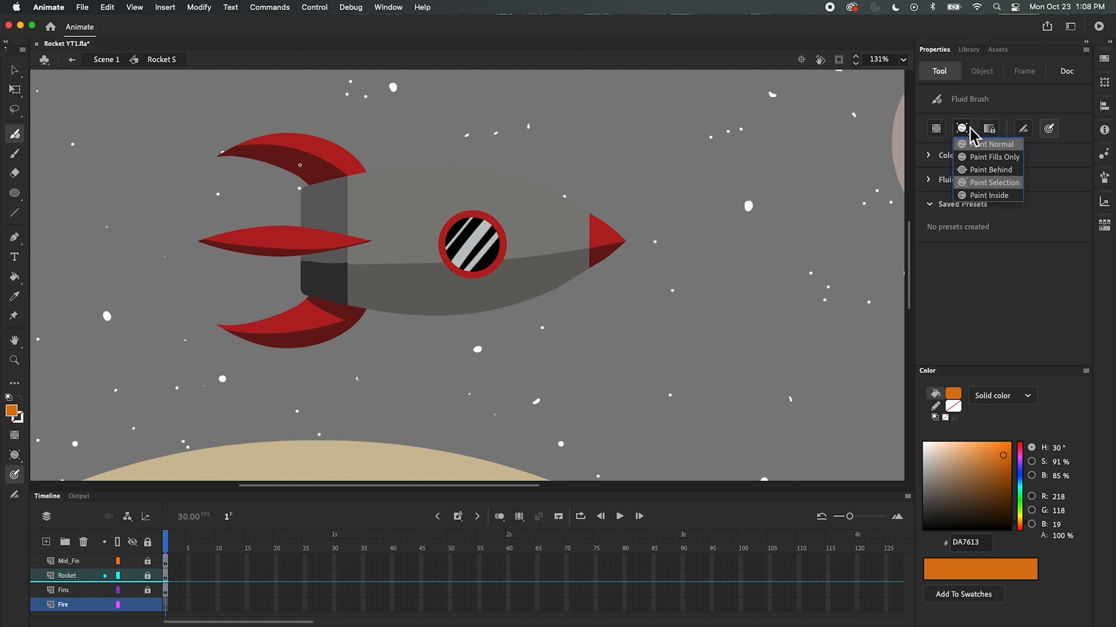
{"action": "left_click", "coordinate": [1010, 153]}
Step: Paint tapered orange flame strokes trailing from the rocket's tail, above and below the middle fin
{"action": "mouse_move", "coordinate": [317, 199]}
{"action": "left_mouse_down"}
{"action": "mouse_move", "coordinate": [333, 199]}
{"action": "mouse_move", "coordinate": [308, 231]}
{"action": "mouse_move", "coordinate": [318, 239]}
{"action": "left_mouse_up"}
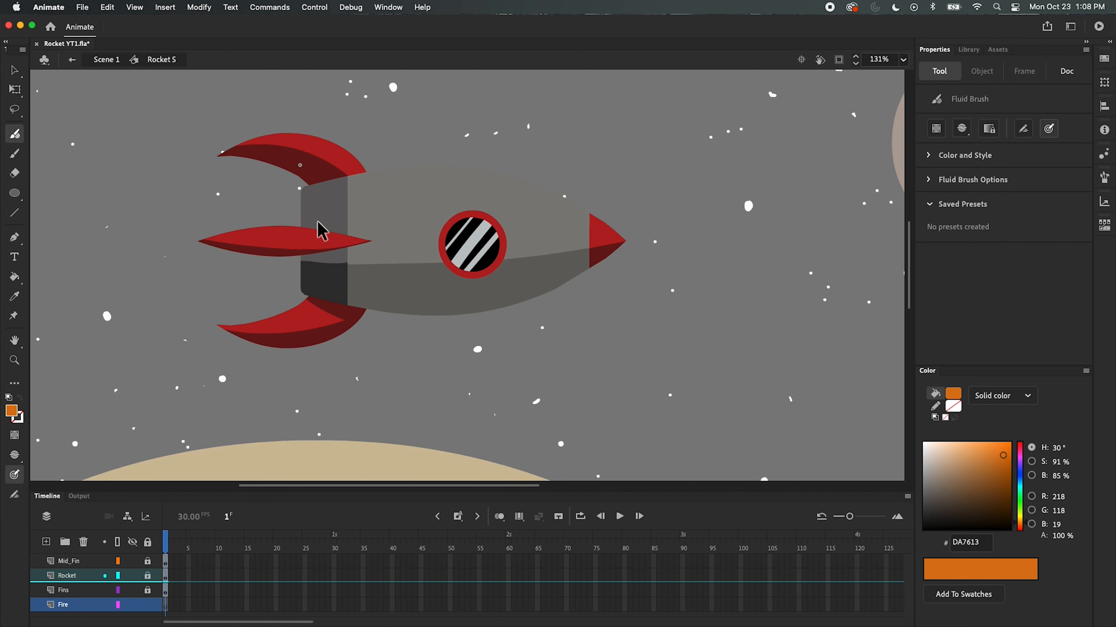
{"action": "mouse_move", "coordinate": [331, 199]}
{"action": "left_mouse_down"}
{"action": "mouse_move", "coordinate": [204, 196]}
{"action": "mouse_move", "coordinate": [327, 214]}
{"action": "mouse_move", "coordinate": [236, 215]}
{"action": "left_mouse_up"}
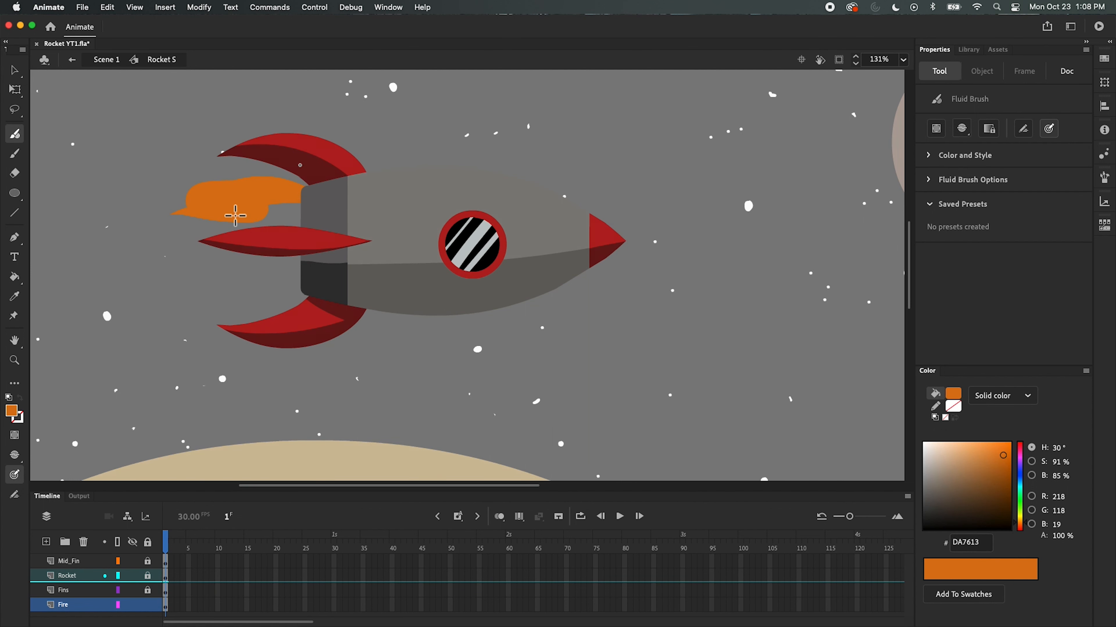
{"action": "left_click_drag", "start_coordinate": [323, 216], "coordinate": [140, 226]}
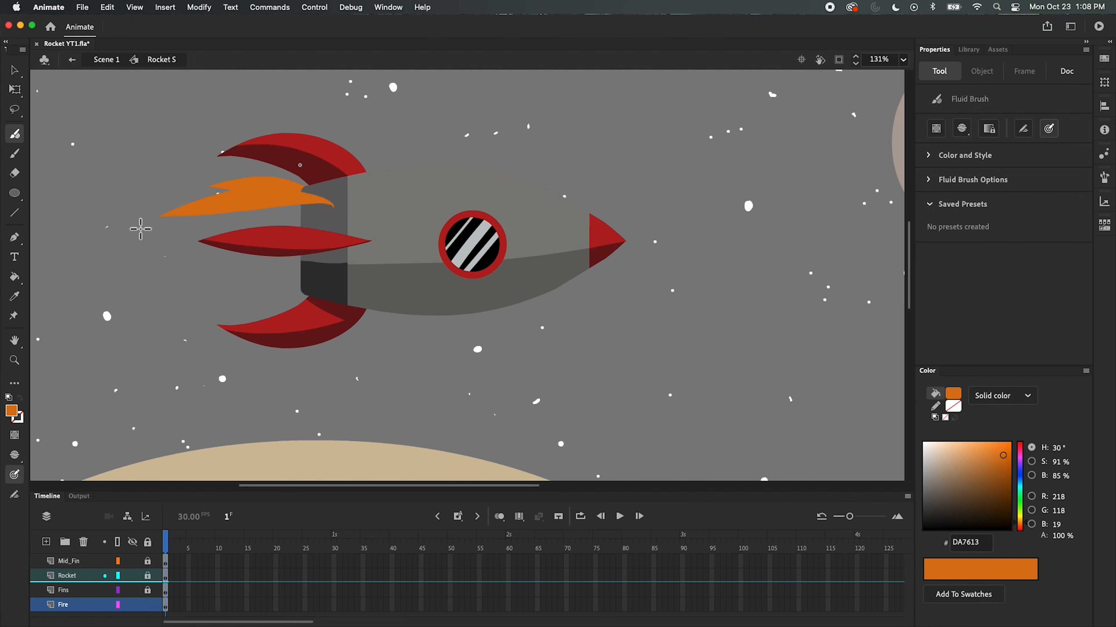
{"action": "key", "text": "space"}
{"action": "left_click_drag", "start_coordinate": [184, 356], "coordinate": [479, 368]}
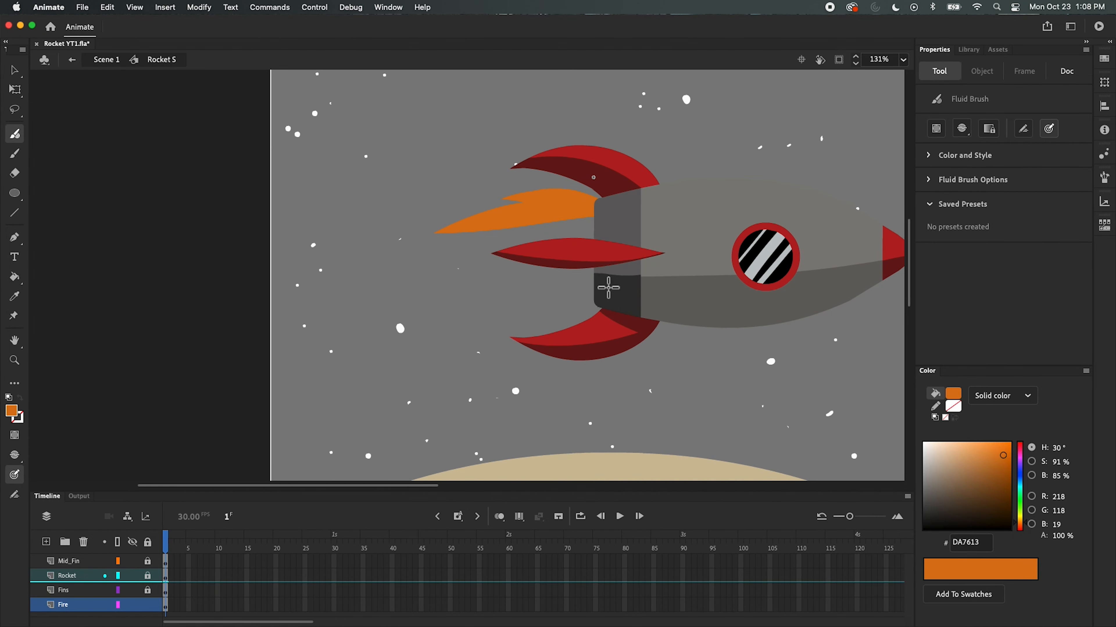
{"action": "mouse_move", "coordinate": [623, 289]}
{"action": "left_mouse_down"}
{"action": "mouse_move", "coordinate": [489, 321]}
{"action": "mouse_move", "coordinate": [580, 293]}
{"action": "mouse_move", "coordinate": [361, 277]}
{"action": "left_mouse_up"}
{"action": "left_click_drag", "start_coordinate": [606, 225], "coordinate": [344, 232]}
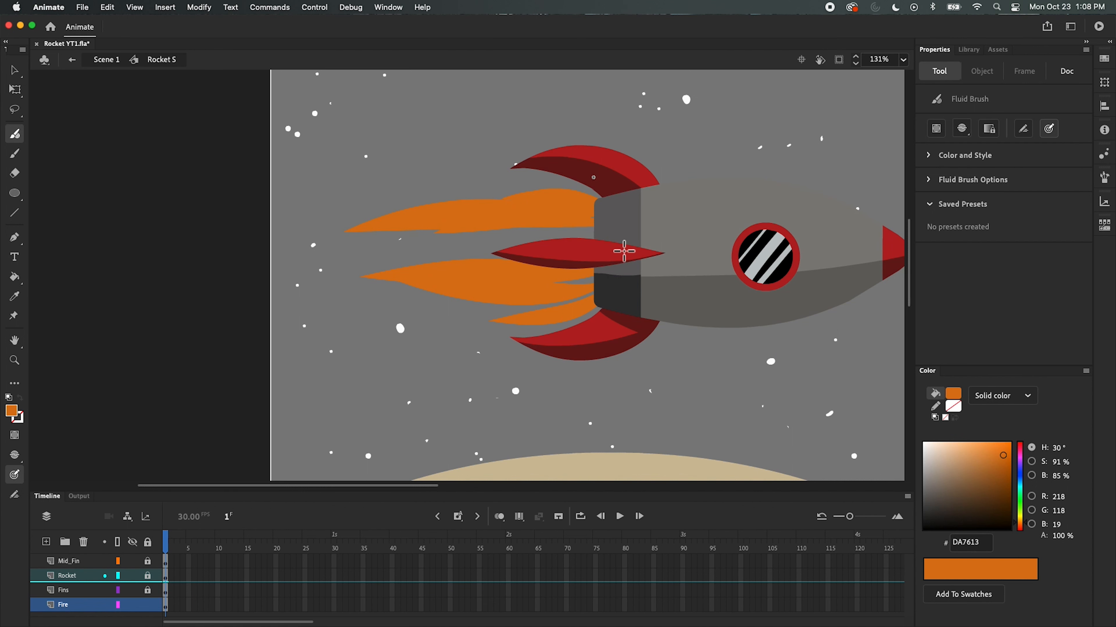
Step: Paint a pointed central orange flame behind the middle fin and join it with the upper and lower flames
{"action": "left_click_drag", "start_coordinate": [607, 236], "coordinate": [282, 252]}
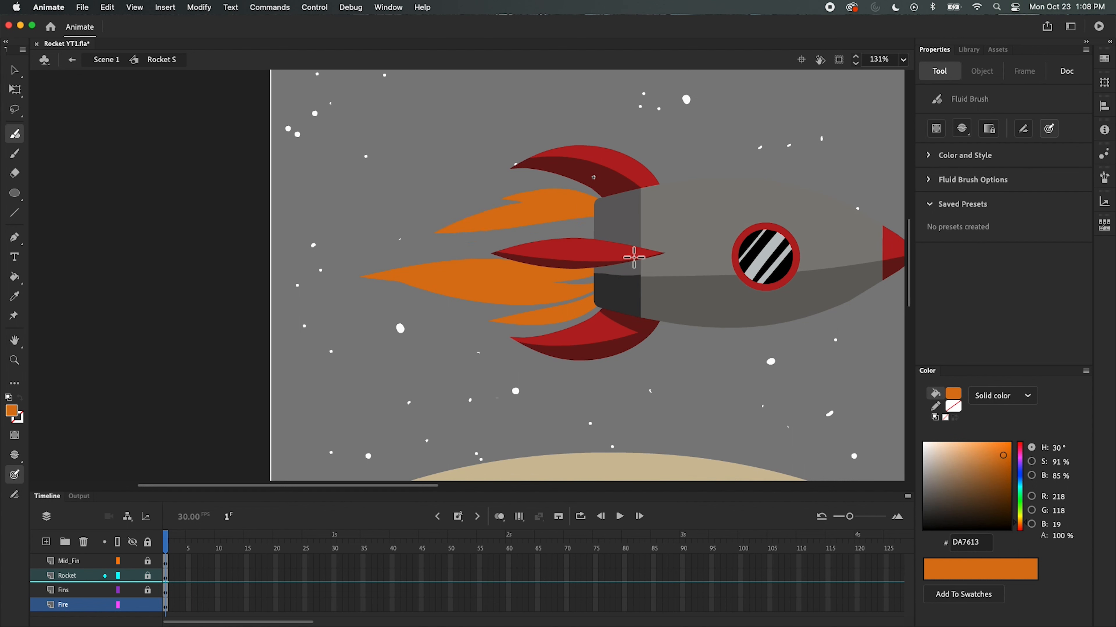
{"action": "left_click_drag", "start_coordinate": [634, 257], "coordinate": [333, 253]}
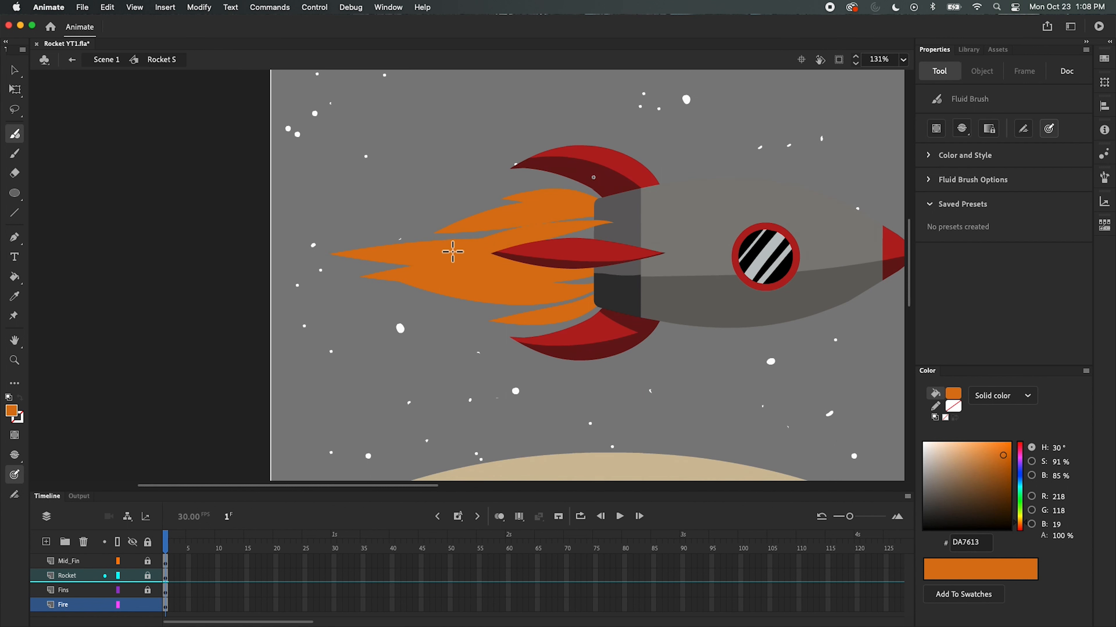
{"action": "left_click_drag", "start_coordinate": [590, 231], "coordinate": [573, 270]}
{"action": "key", "text": "super+z"}
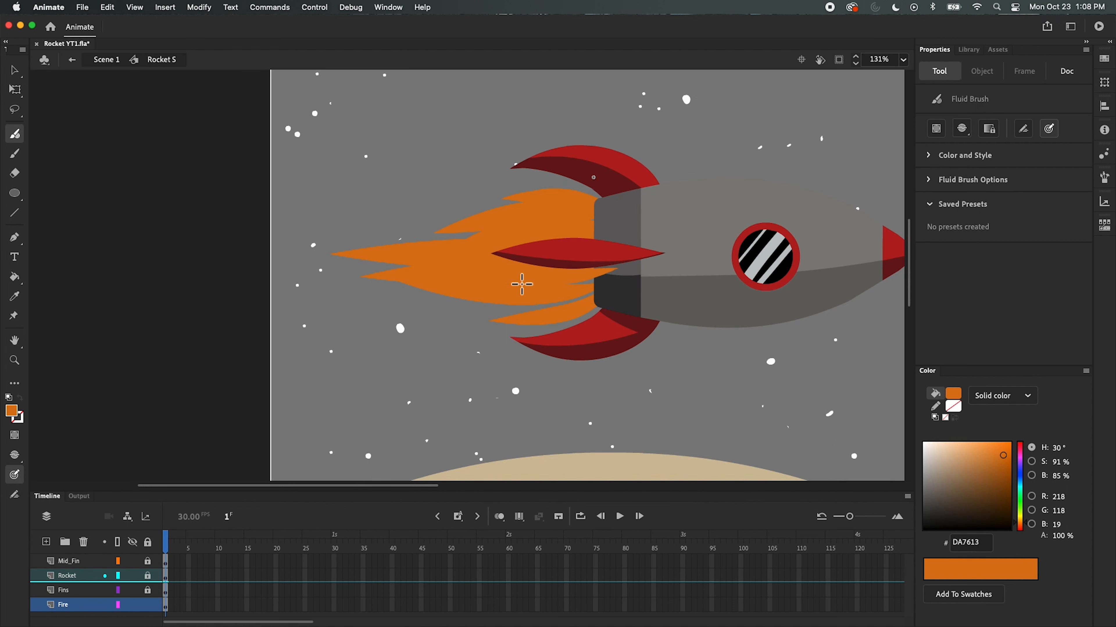
{"action": "mouse_move", "coordinate": [468, 237]}
{"action": "left_mouse_down"}
{"action": "mouse_move", "coordinate": [564, 236]}
{"action": "mouse_move", "coordinate": [409, 220]}
{"action": "left_mouse_up"}
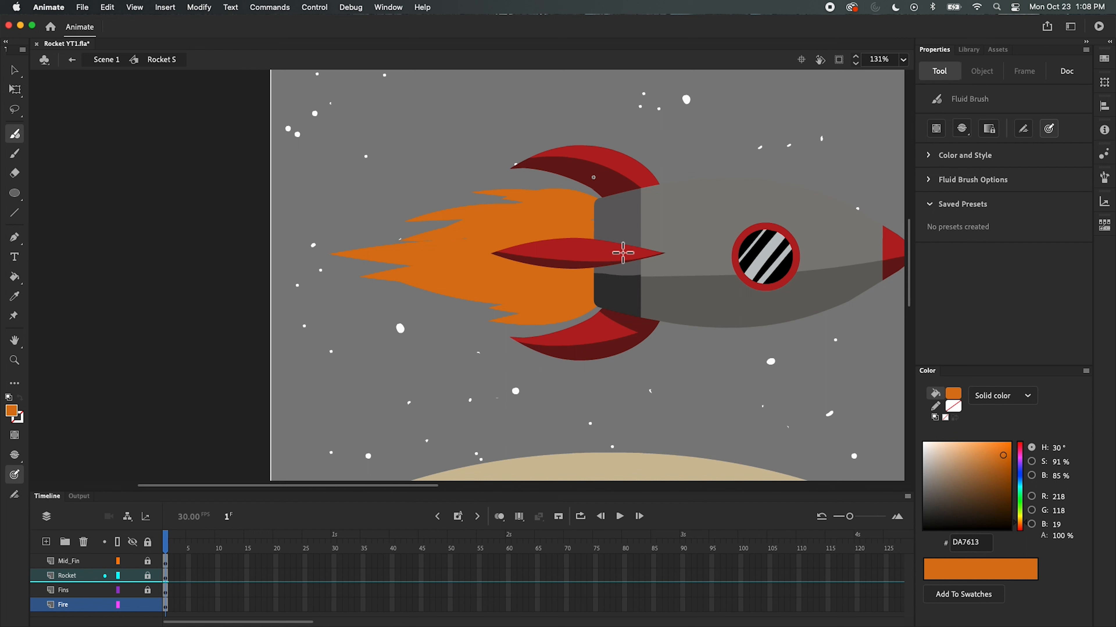
Step: Lengthen the central orange flame into one long point reaching past the stage edge, undoing the unsatisfactory stroke
{"action": "mouse_move", "coordinate": [485, 260]}
{"action": "left_mouse_down"}
{"action": "mouse_move", "coordinate": [505, 231]}
{"action": "mouse_move", "coordinate": [473, 242]}
{"action": "mouse_move", "coordinate": [510, 252]}
{"action": "left_mouse_up"}
{"action": "left_click_drag", "start_coordinate": [567, 252], "coordinate": [246, 253]}
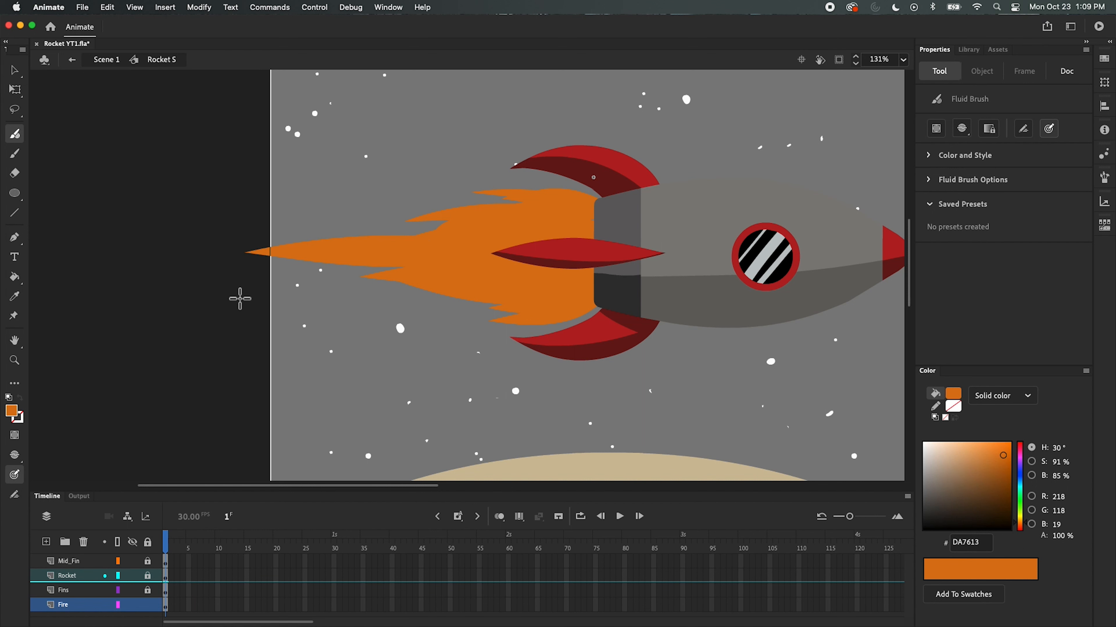
{"action": "key", "text": "super+z"}
{"action": "left_click_drag", "start_coordinate": [612, 248], "coordinate": [242, 248]}
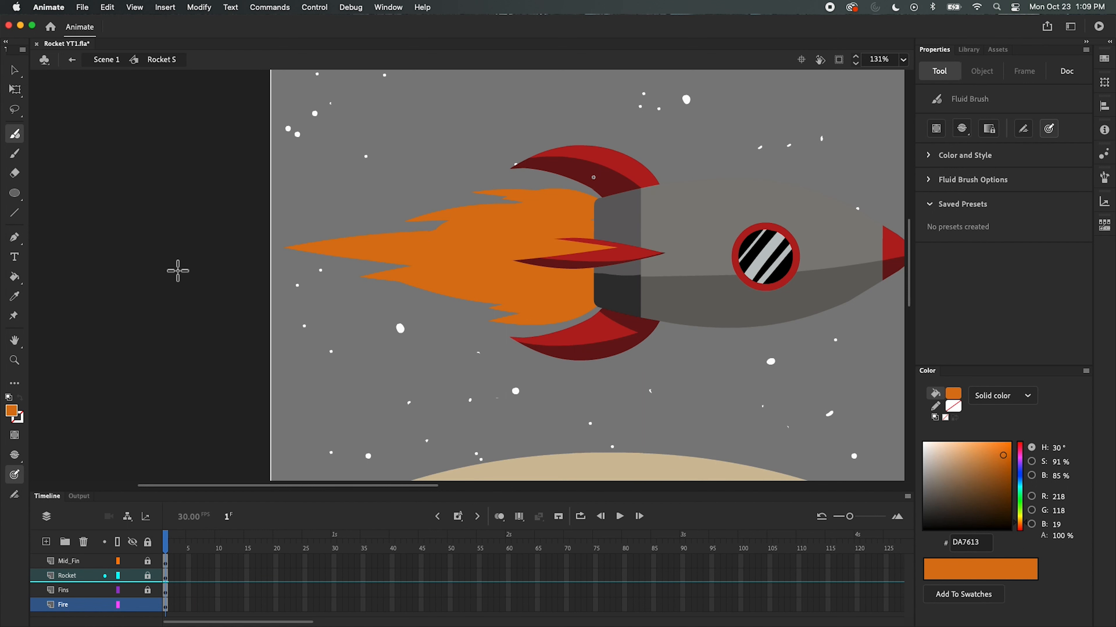
Step: Add staggered orange spikes along the upper and lower edges of the flame to widen its outline
{"action": "left_click_drag", "start_coordinate": [591, 218], "coordinate": [369, 224]}
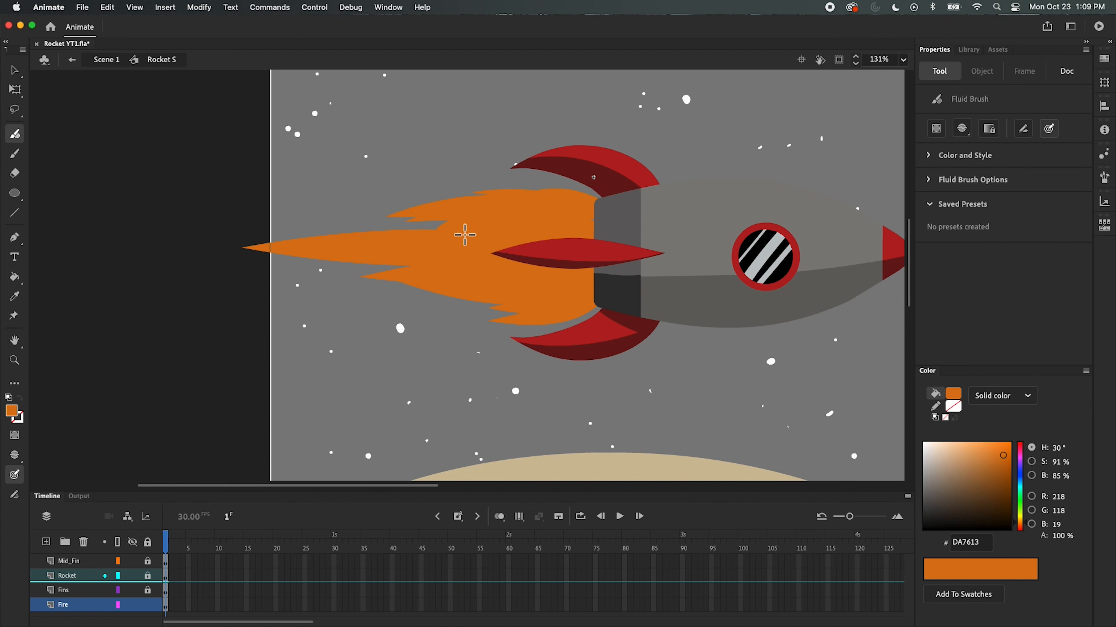
{"action": "left_click_drag", "start_coordinate": [585, 234], "coordinate": [336, 219]}
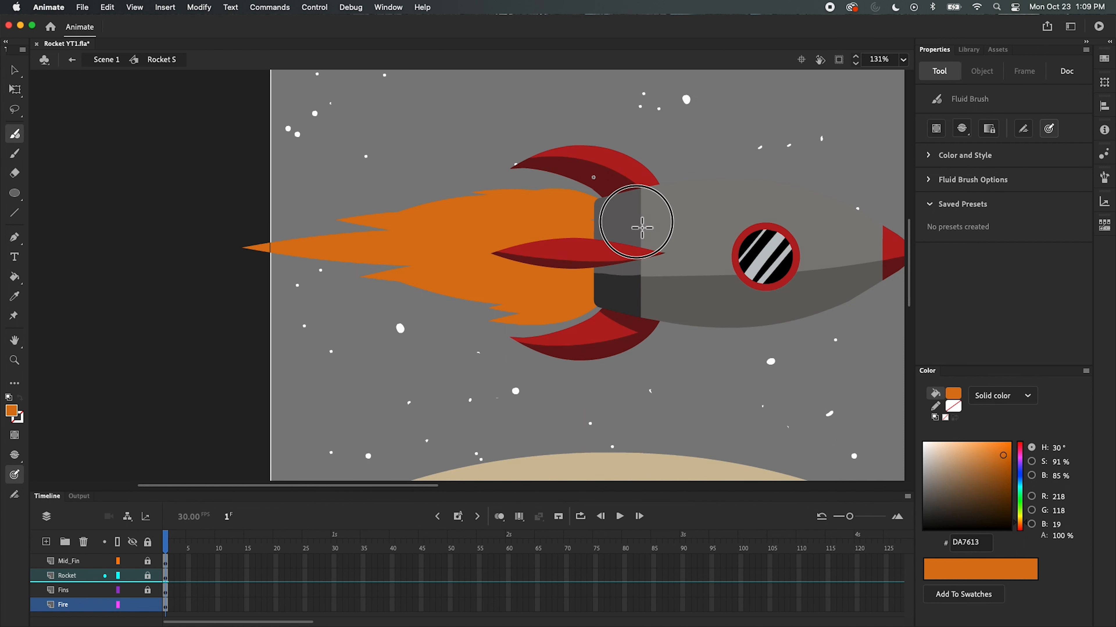
{"action": "left_click_drag", "start_coordinate": [632, 215], "coordinate": [395, 194]}
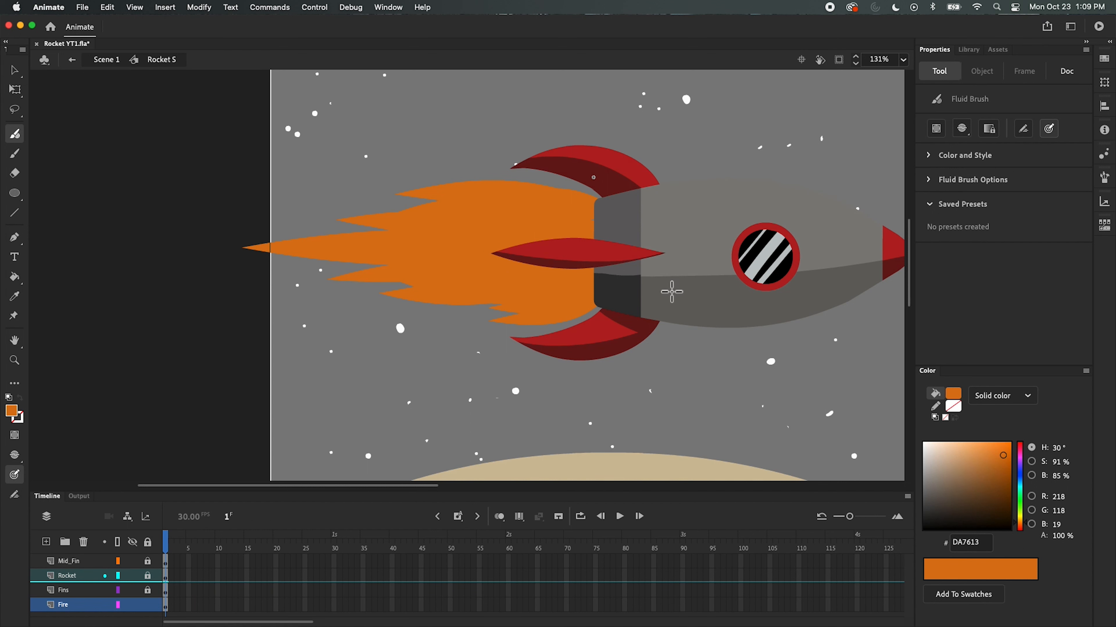
{"action": "left_click_drag", "start_coordinate": [554, 308], "coordinate": [437, 316]}
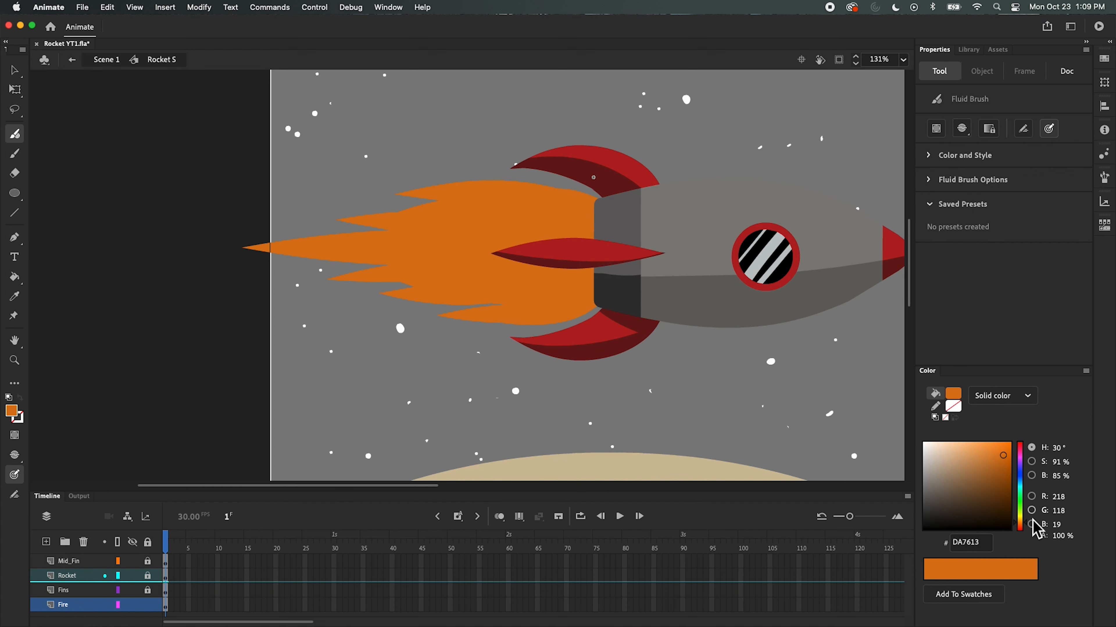
Step: Set the fill colour to yellow FEC724 and paint the upper and central parts of an inner flame over the orange
{"action": "left_click_drag", "start_coordinate": [1026, 520], "coordinate": [1026, 522]}
{"action": "left_click_drag", "start_coordinate": [1011, 448], "coordinate": [1010, 441]}
{"action": "left_click_drag", "start_coordinate": [591, 222], "coordinate": [472, 222]}
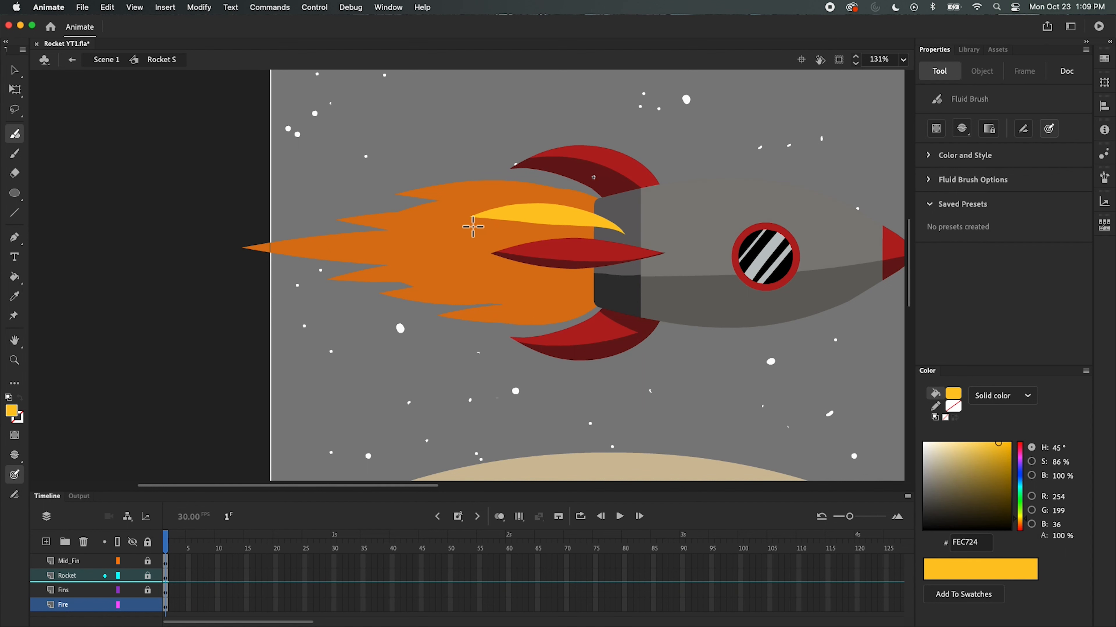
{"action": "left_click_drag", "start_coordinate": [593, 233], "coordinate": [450, 237]}
{"action": "left_click_drag", "start_coordinate": [596, 258], "coordinate": [305, 255]}
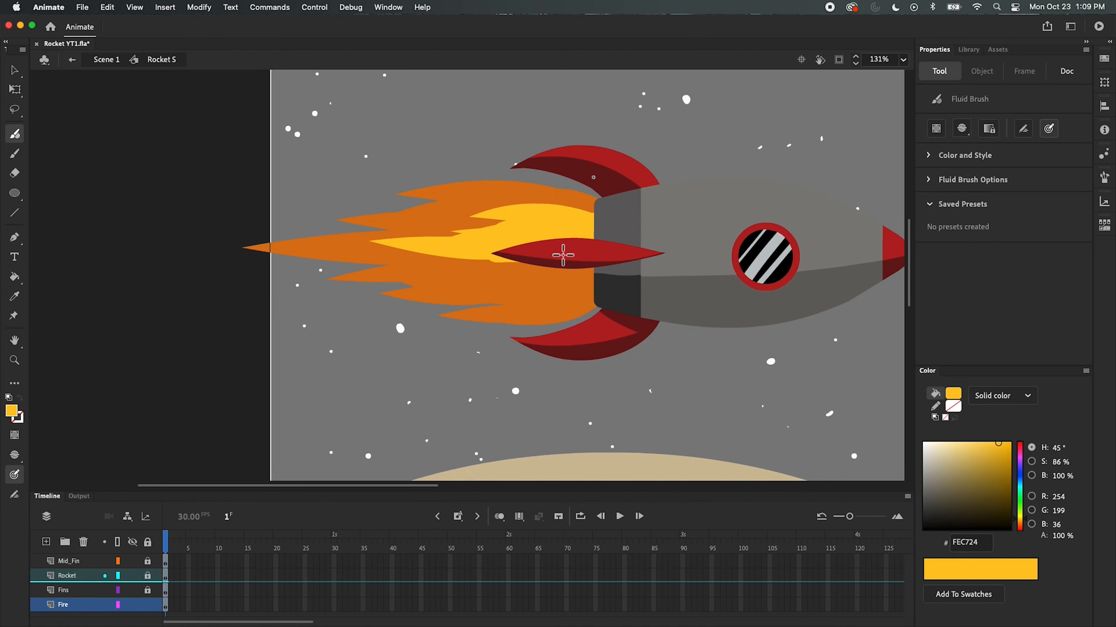
Step: Complete the yellow inner flame with tapered strokes below the middle fin and extra points on its upper edge
{"action": "left_click_drag", "start_coordinate": [591, 263], "coordinate": [433, 261]}
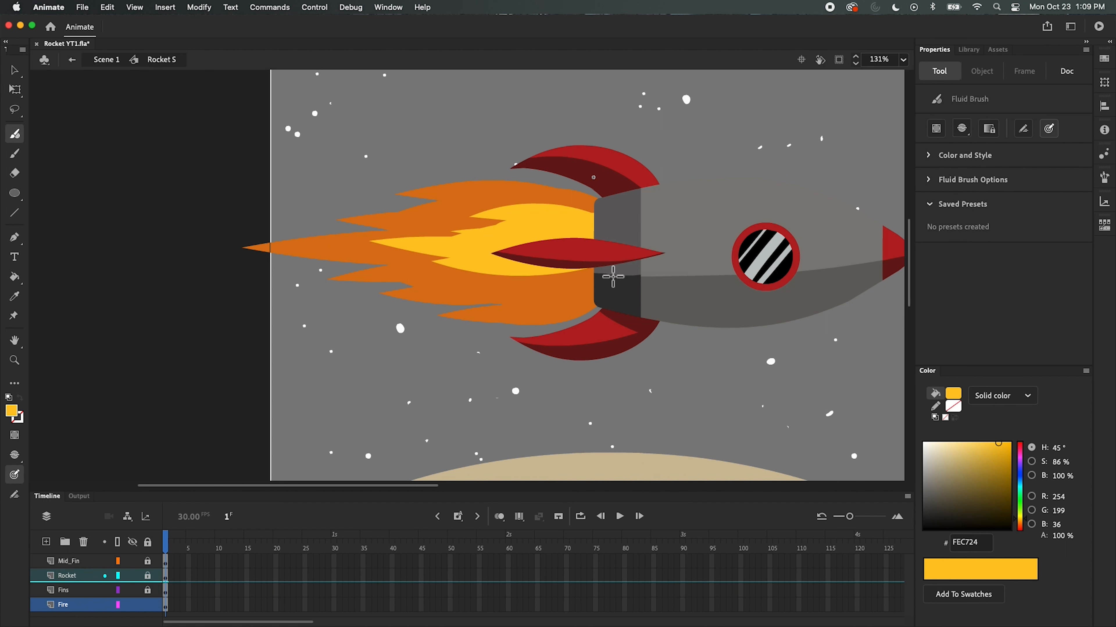
{"action": "left_click_drag", "start_coordinate": [613, 277], "coordinate": [480, 289]}
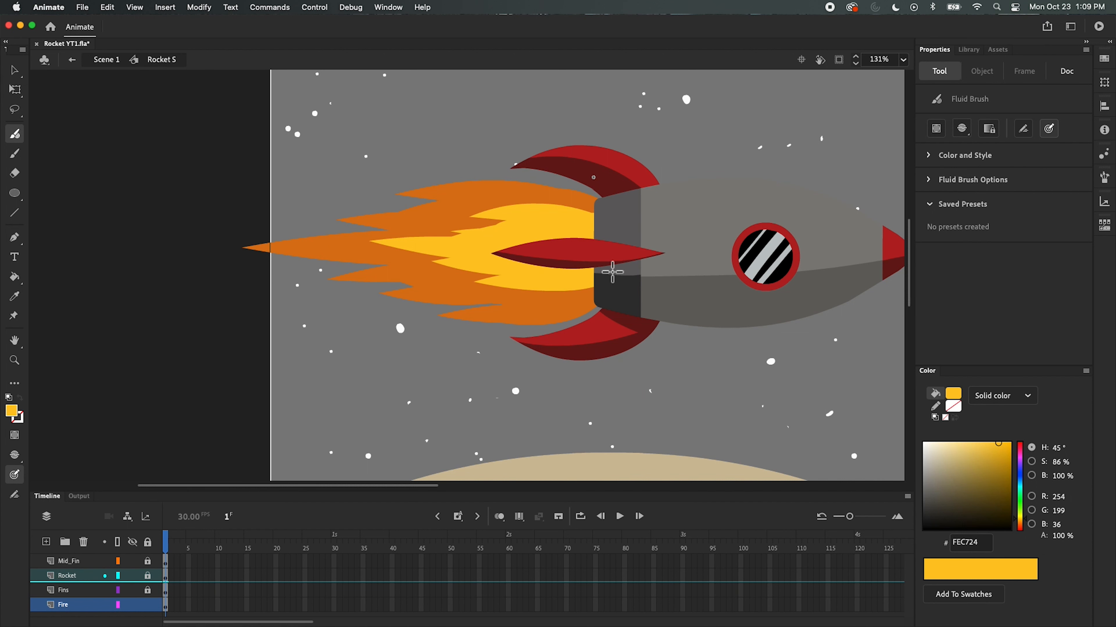
{"action": "left_click_drag", "start_coordinate": [530, 237], "coordinate": [448, 225]}
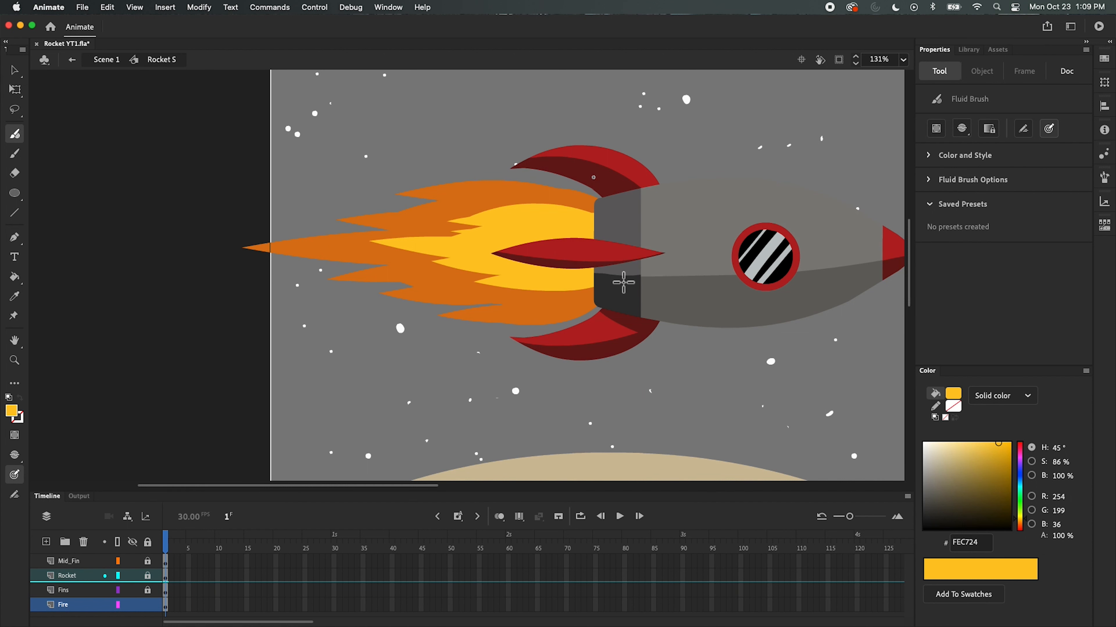
{"action": "left_click_drag", "start_coordinate": [590, 287], "coordinate": [533, 295]}
{"action": "left_click_drag", "start_coordinate": [614, 227], "coordinate": [483, 216]}
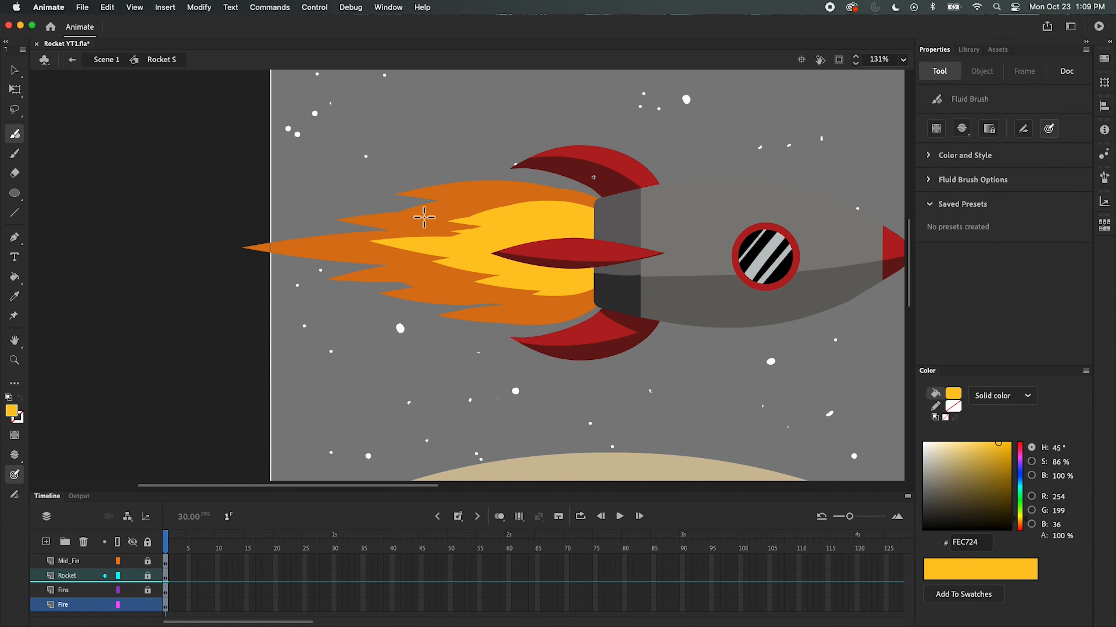
Step: Return to Scene 1 to check the rocket with its flame, and reopen the Rocket S symbol
{"action": "left_click", "coordinate": [72, 60]}
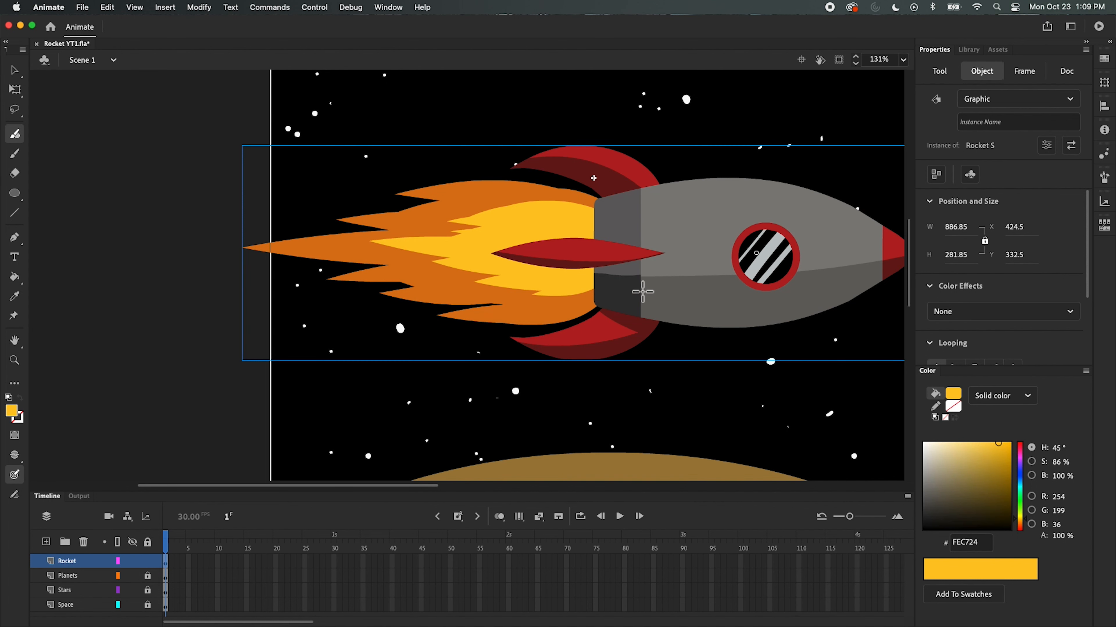
{"action": "left_click", "coordinate": [15, 69]}
{"action": "double_click", "coordinate": [731, 281]}
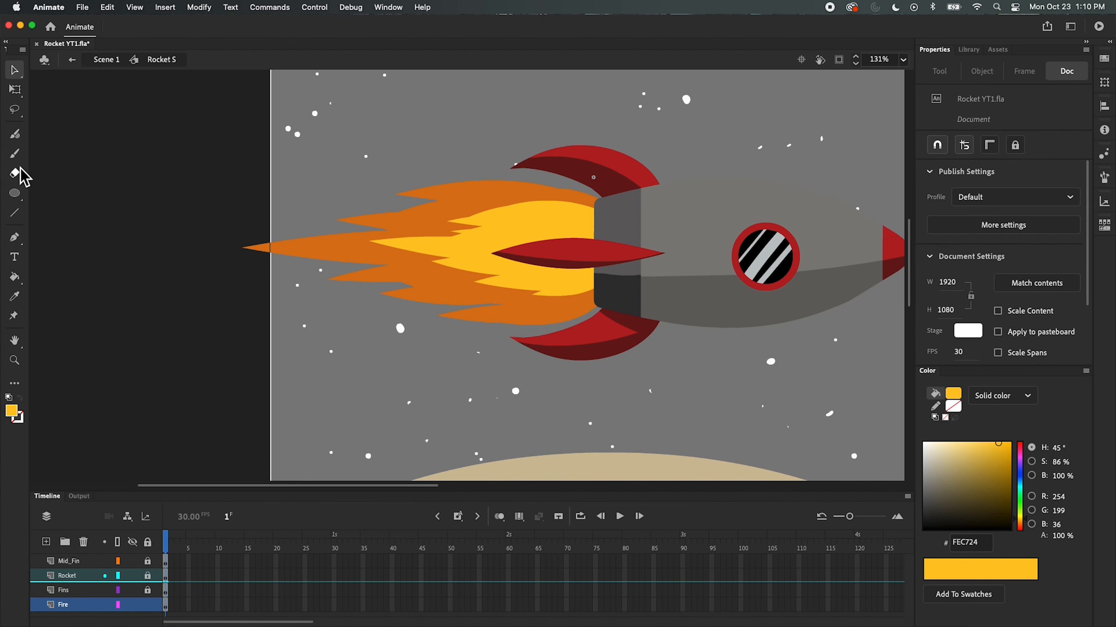
Step: Sample the orange of the outer flame with the Eyedropper as the Fluid Brush's fill colour
{"action": "left_click", "coordinate": [15, 134]}
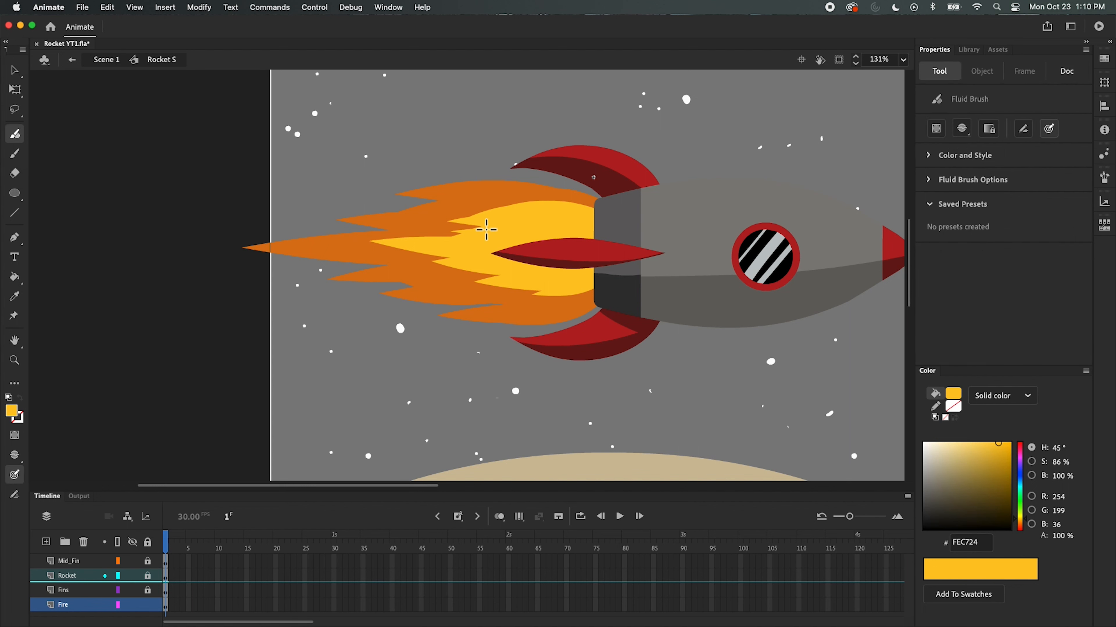
{"action": "left_click", "coordinate": [14, 297]}
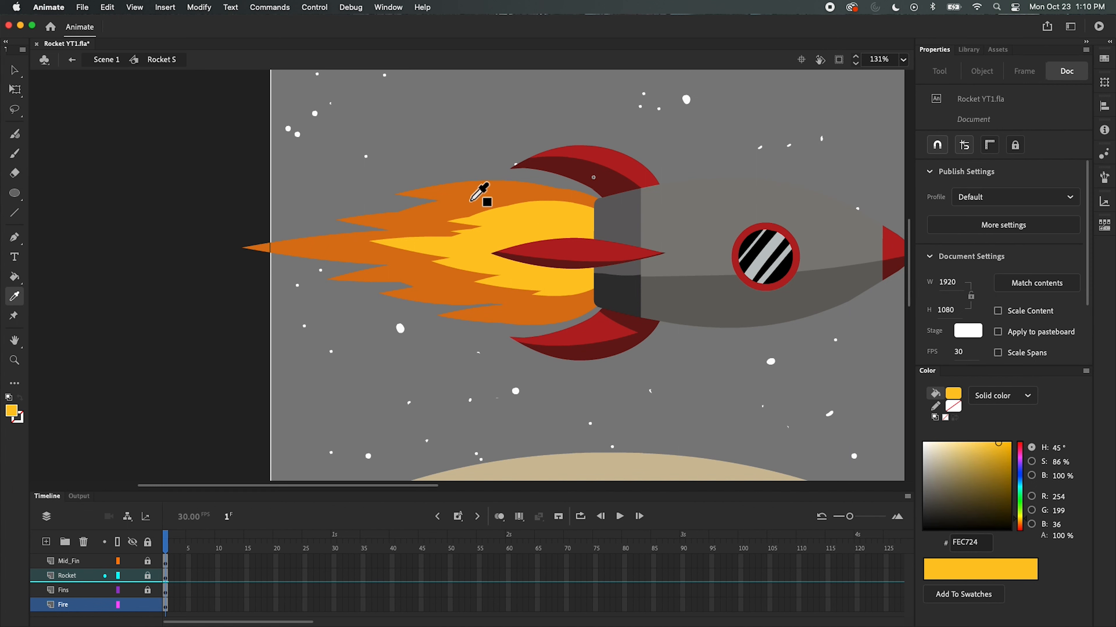
{"action": "left_click", "coordinate": [479, 195]}
{"action": "left_click", "coordinate": [18, 136]}
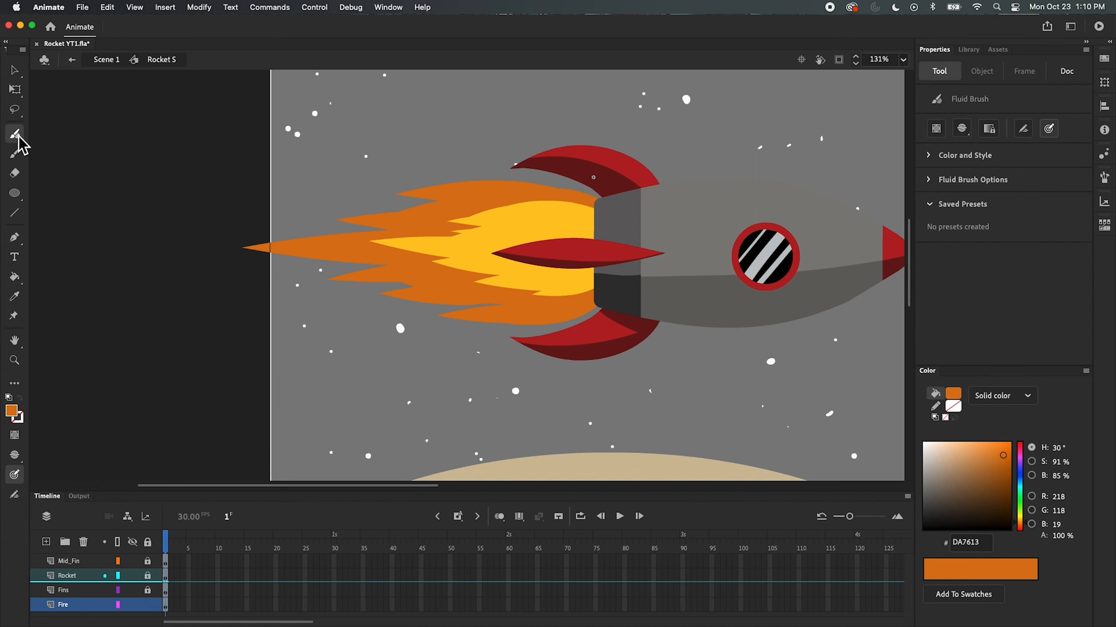
Step: Trim the upper edge of the yellow inner flame with an orange Fluid Brush stroke, undoing the strokes that miss
{"action": "mouse_move", "coordinate": [541, 204]}
{"action": "left_mouse_down"}
{"action": "mouse_move", "coordinate": [480, 206]}
{"action": "mouse_move", "coordinate": [591, 208]}
{"action": "mouse_move", "coordinate": [499, 199]}
{"action": "left_mouse_up"}
{"action": "key", "text": "super+z"}
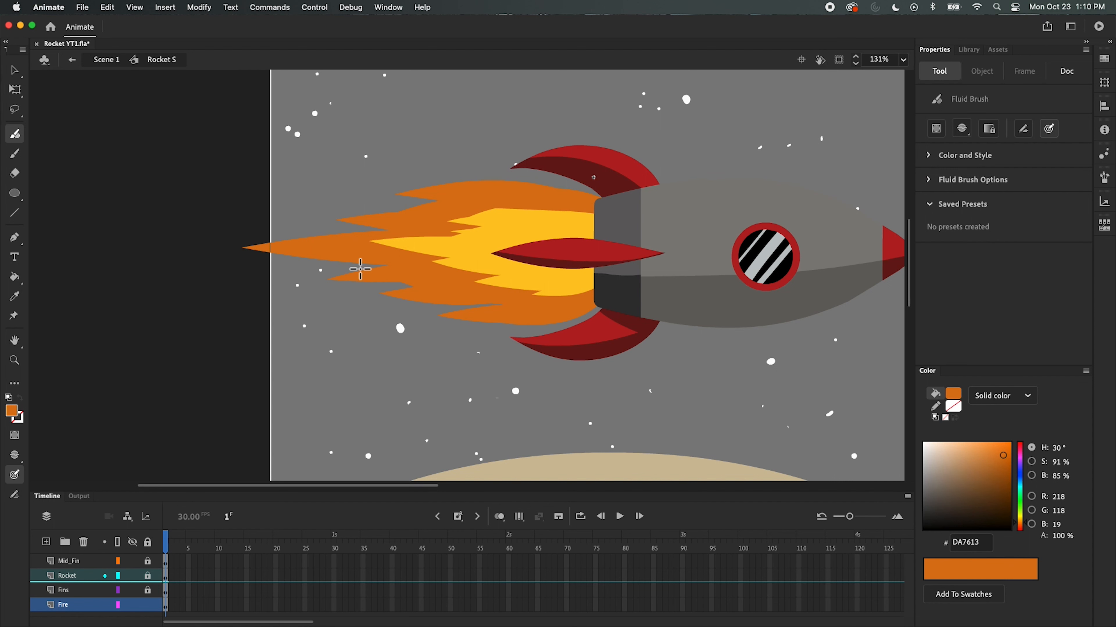
{"action": "key", "text": "super+z"}
{"action": "left_click_drag", "start_coordinate": [624, 228], "coordinate": [507, 203]}
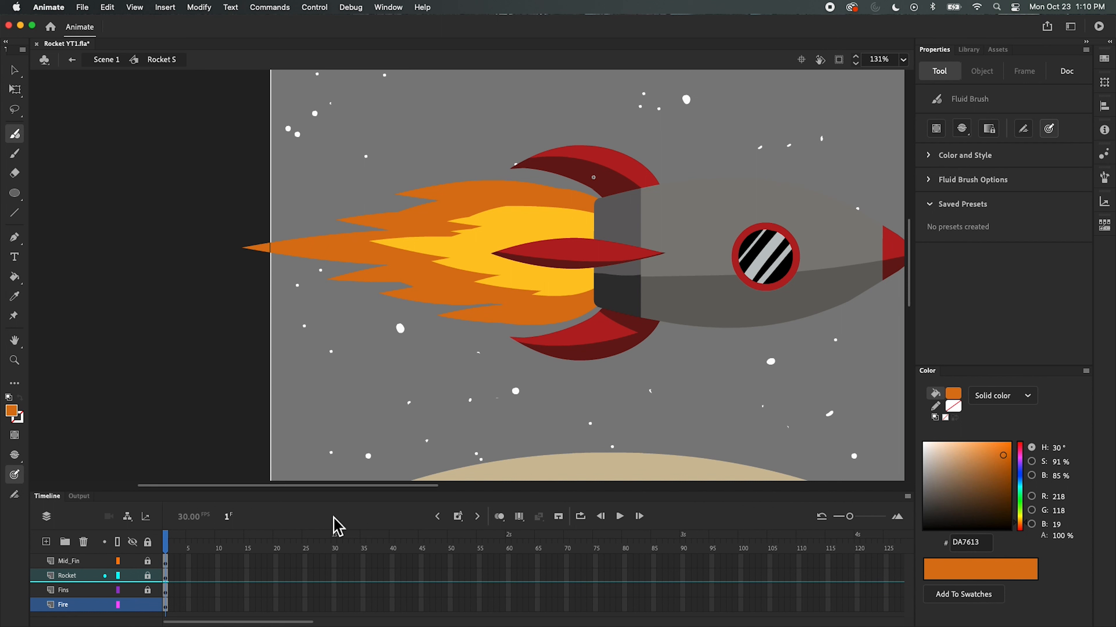
{"action": "left_click", "coordinate": [176, 559]}
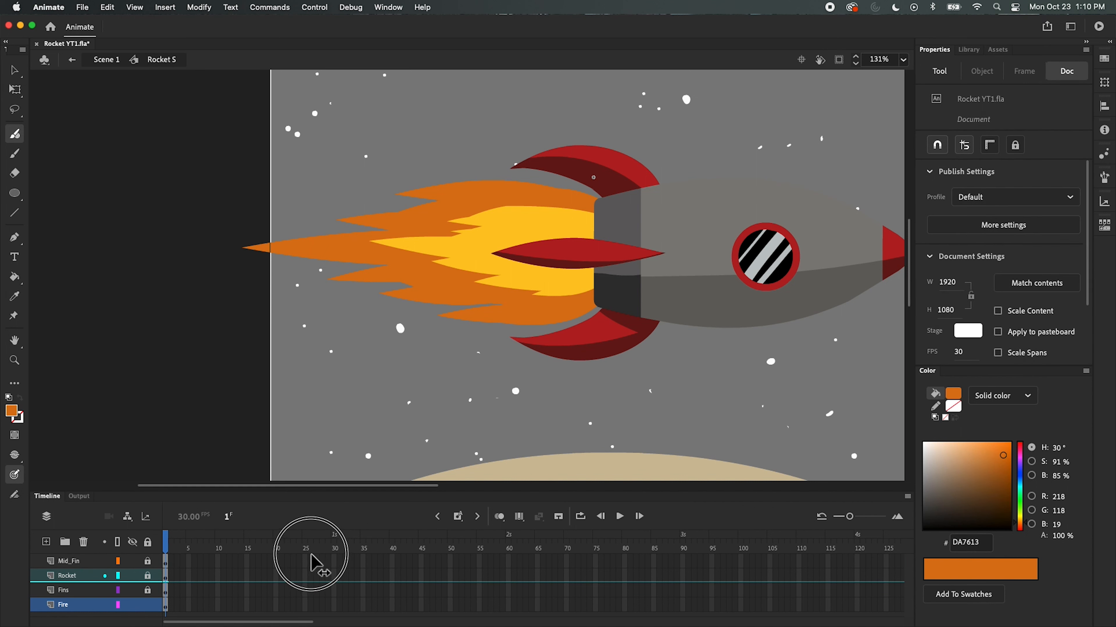
{"action": "left_click_drag", "start_coordinate": [178, 560], "coordinate": [263, 612]}
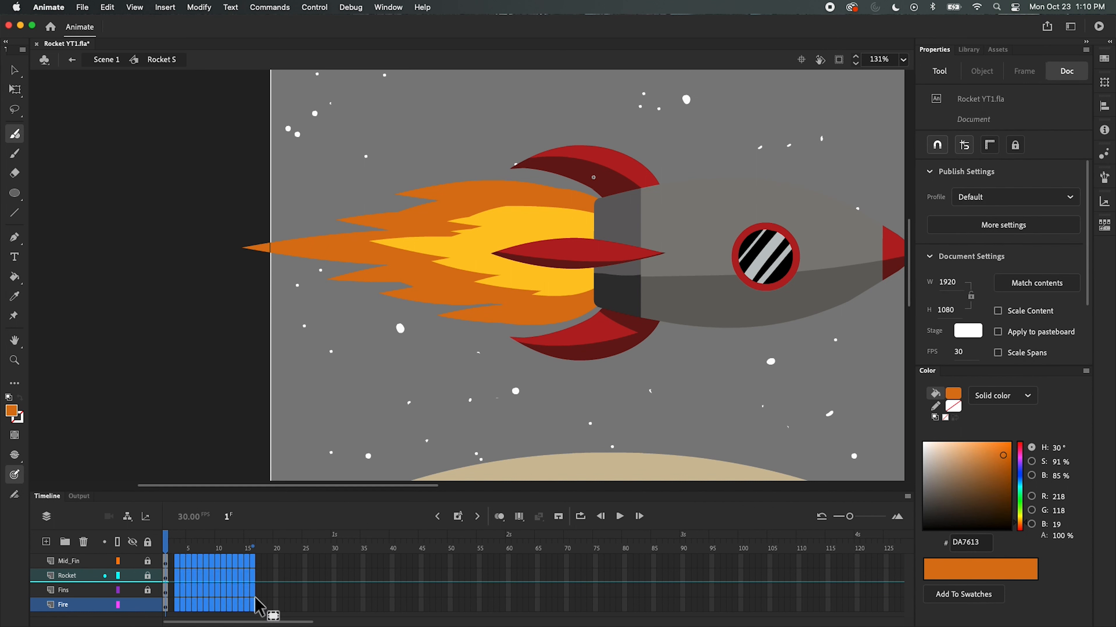
{"action": "left_click_drag", "start_coordinate": [340, 566], "coordinate": [175, 611]}
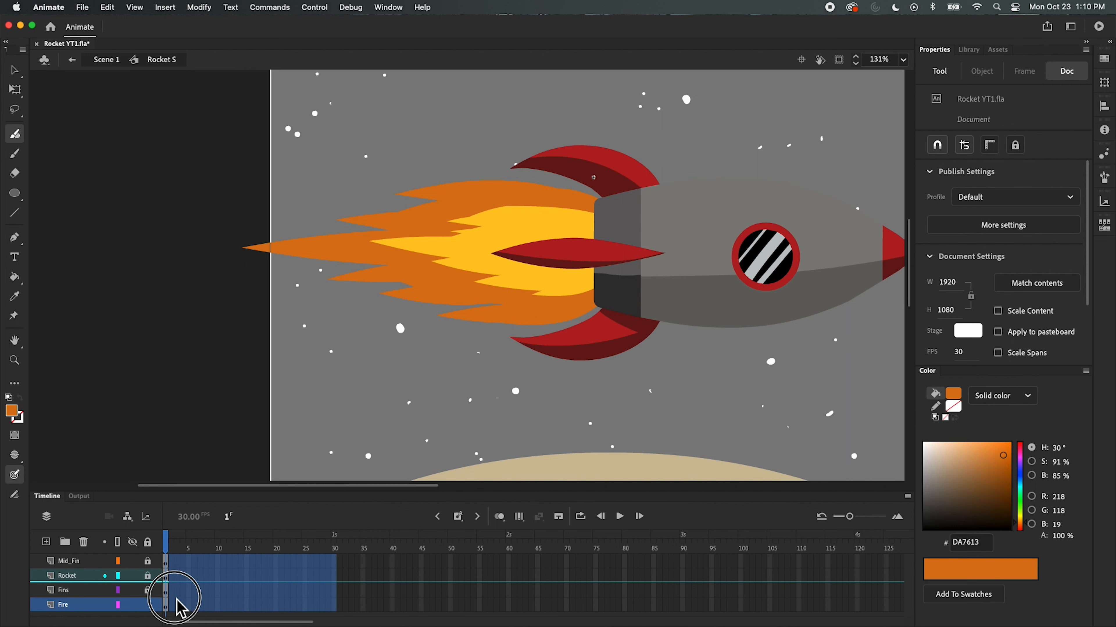
{"action": "left_click_drag", "start_coordinate": [176, 609], "coordinate": [327, 589]}
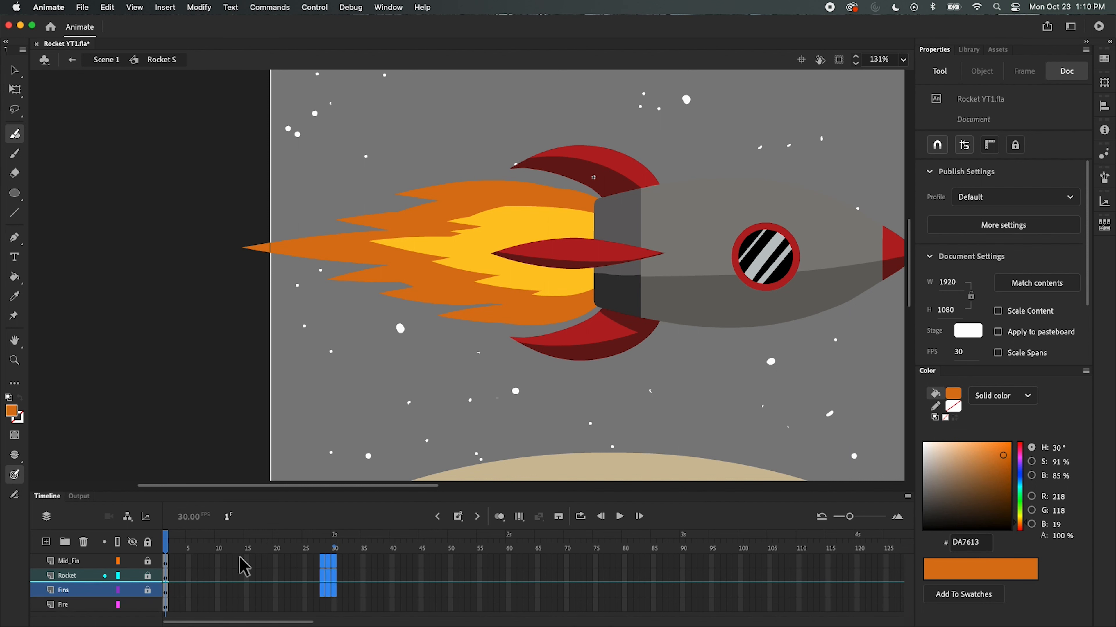
{"action": "left_click_drag", "start_coordinate": [242, 561], "coordinate": [175, 606]}
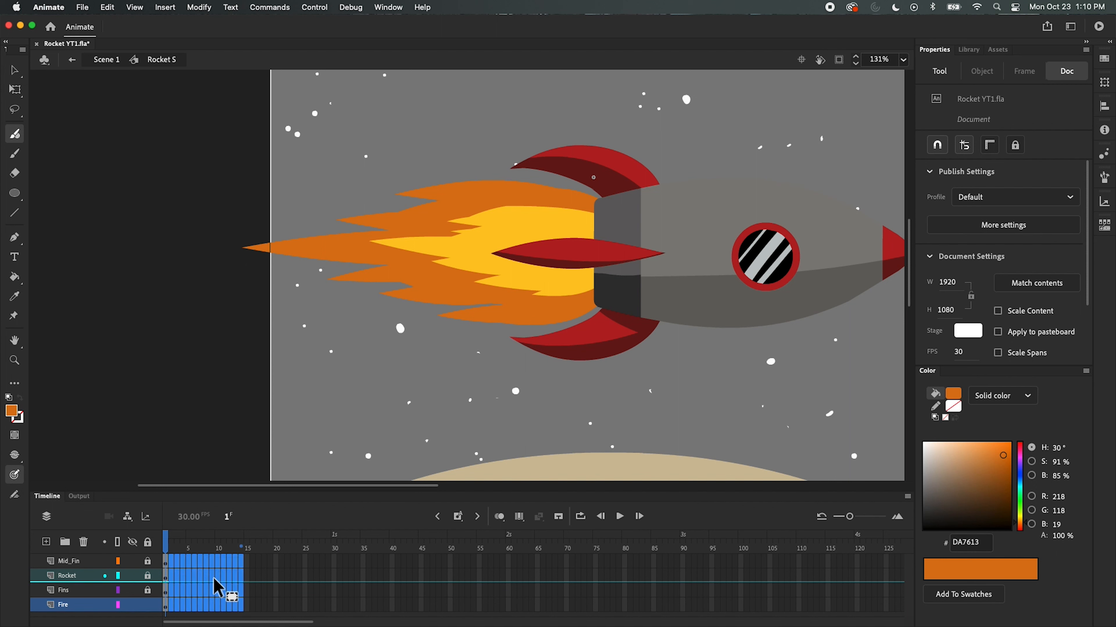
Step: Extend the Mid_Fin, Rocket, Fins and Fire layers to frame 12 by inserting frames
{"action": "left_click_drag", "start_coordinate": [282, 605], "coordinate": [175, 555]}
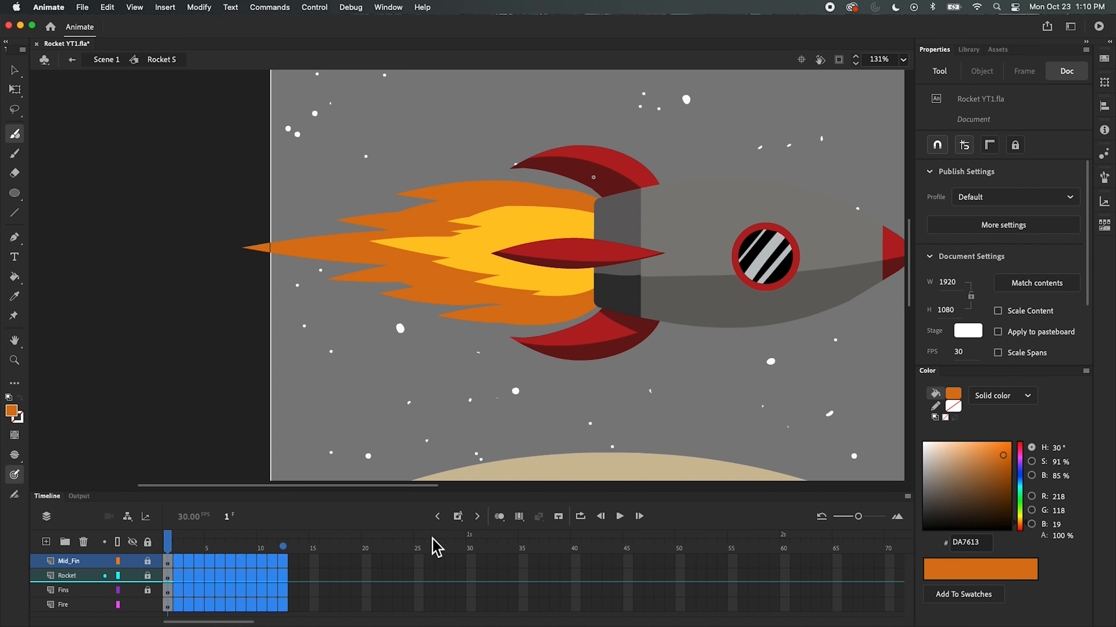
{"action": "left_click", "coordinate": [461, 521]}
{"action": "left_click_drag", "start_coordinate": [461, 522], "coordinate": [476, 563]}
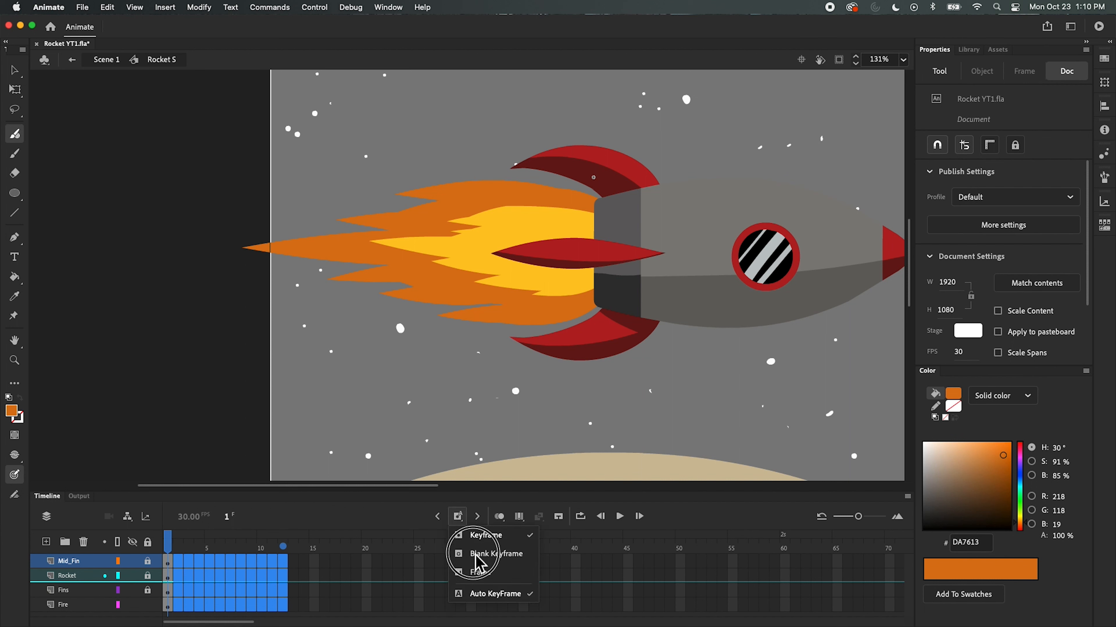
{"action": "left_click", "coordinate": [483, 572]}
Step: Insert a blank keyframe at frame 3 of the Fire layer and turn on onion skinning
{"action": "mouse_move", "coordinate": [207, 569]}
{"action": "left_mouse_down"}
{"action": "mouse_move", "coordinate": [167, 578]}
{"action": "mouse_move", "coordinate": [187, 568]}
{"action": "mouse_move", "coordinate": [193, 580]}
{"action": "left_mouse_up"}
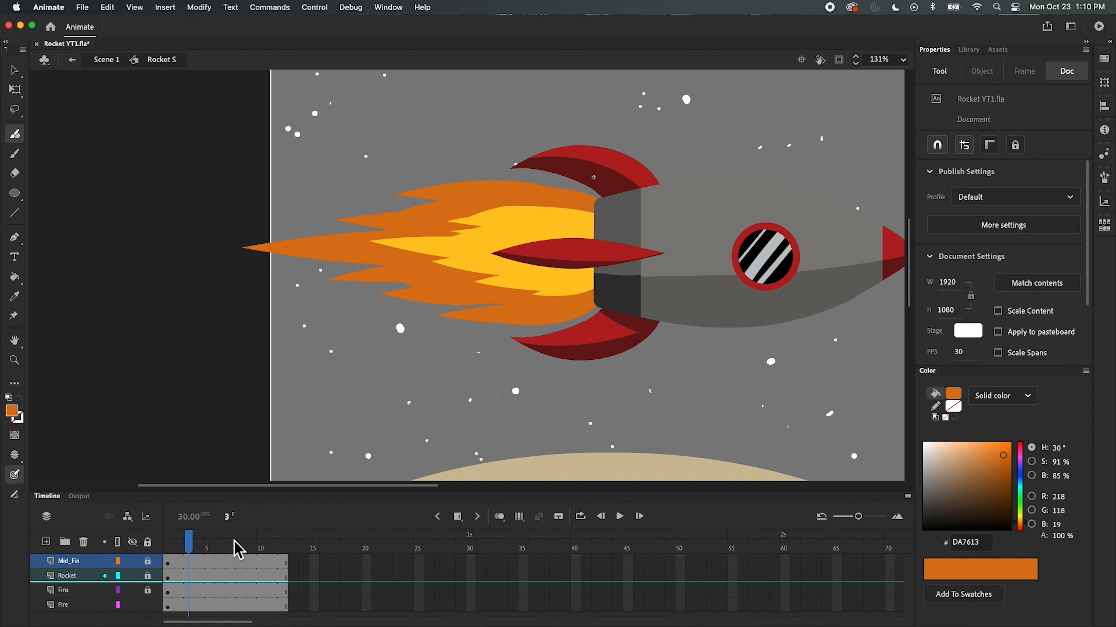
{"action": "left_click", "coordinate": [193, 606]}
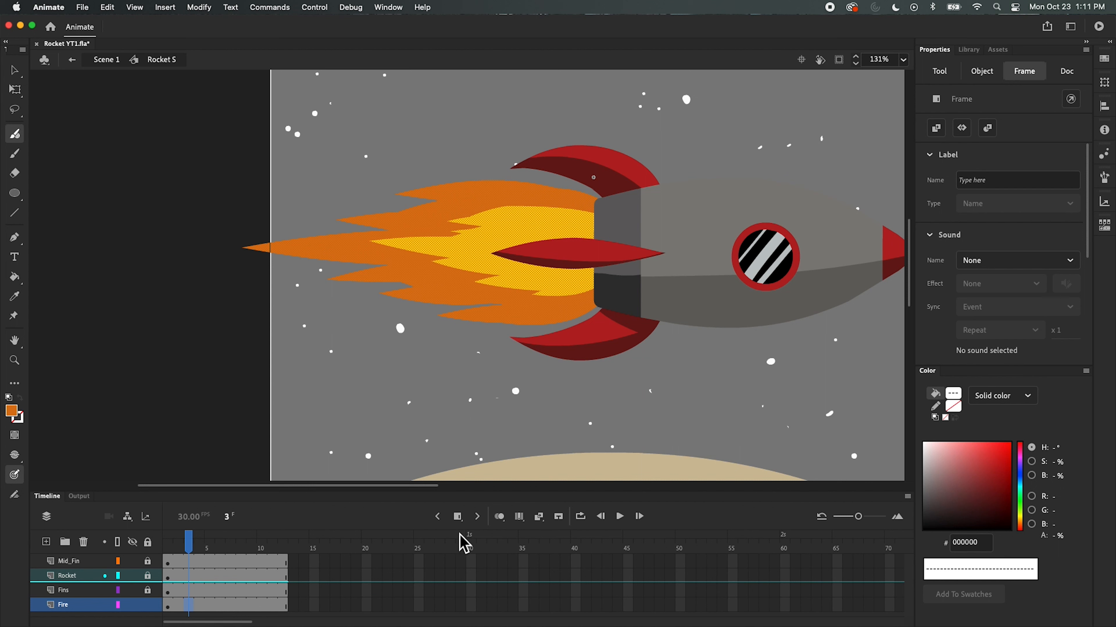
{"action": "left_click_drag", "start_coordinate": [458, 516], "coordinate": [500, 567]}
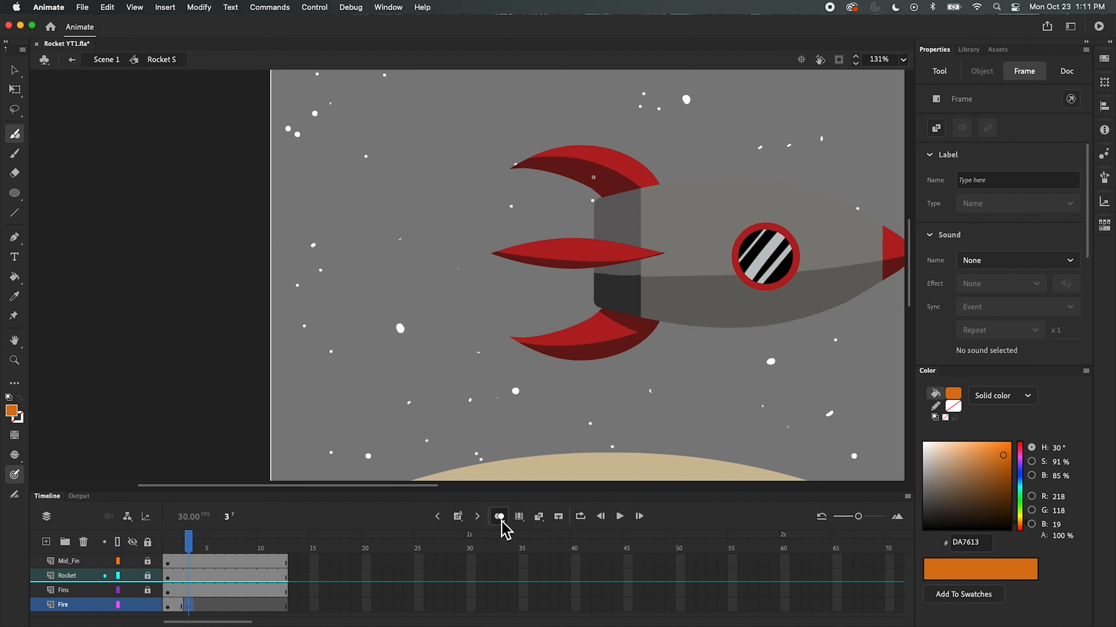
{"action": "left_click", "coordinate": [499, 516]}
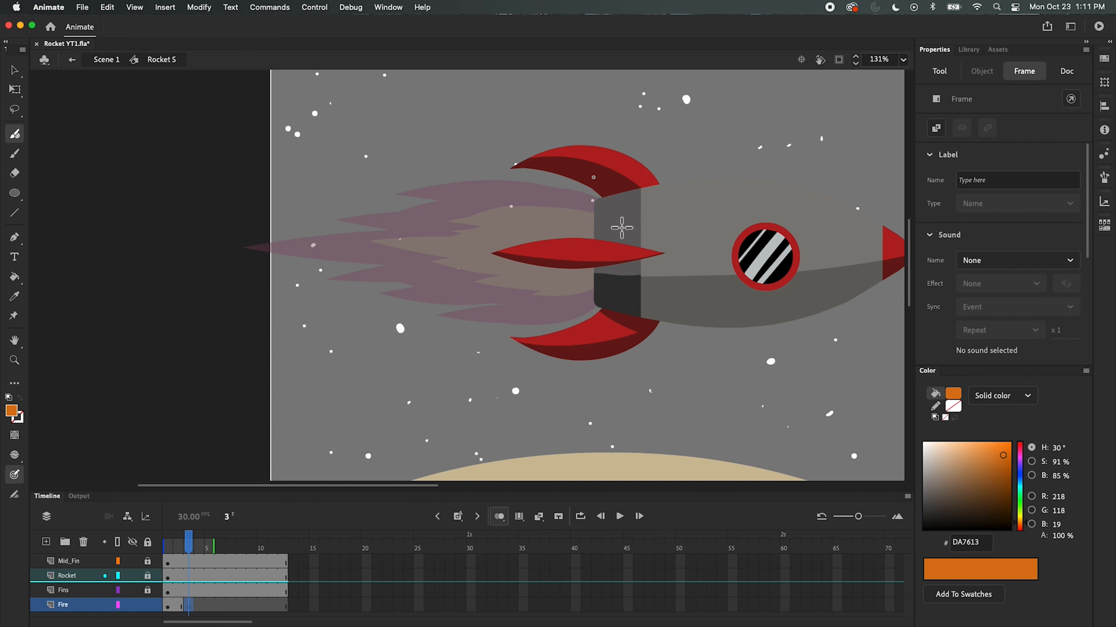
Step: Paint the upper and central parts of a new orange flame in frame 3, with a long central tip and a small upper point
{"action": "left_click_drag", "start_coordinate": [623, 224], "coordinate": [372, 215]}
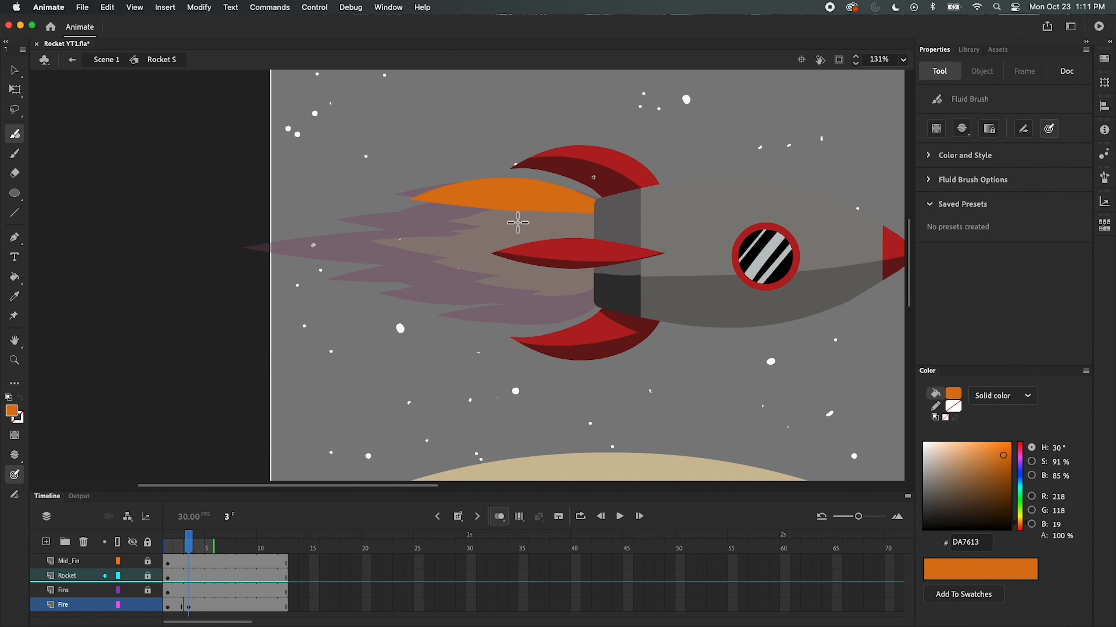
{"action": "key", "text": "super+z"}
{"action": "mouse_move", "coordinate": [622, 219]}
{"action": "left_mouse_down"}
{"action": "mouse_move", "coordinate": [520, 197]}
{"action": "mouse_move", "coordinate": [331, 227]}
{"action": "left_mouse_up"}
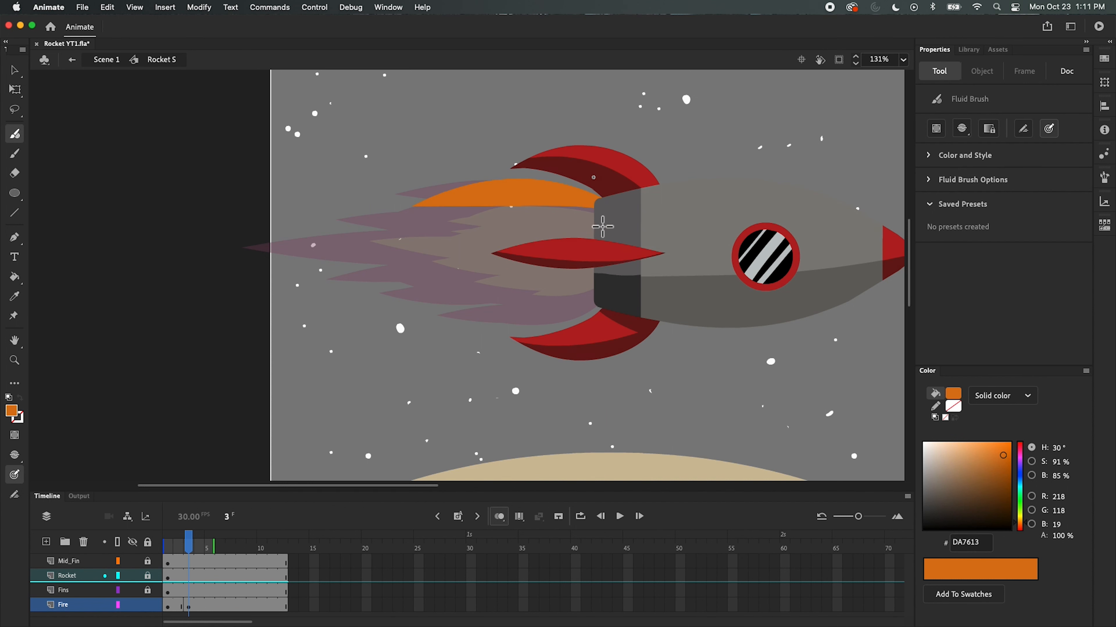
{"action": "left_click_drag", "start_coordinate": [600, 227], "coordinate": [241, 233]}
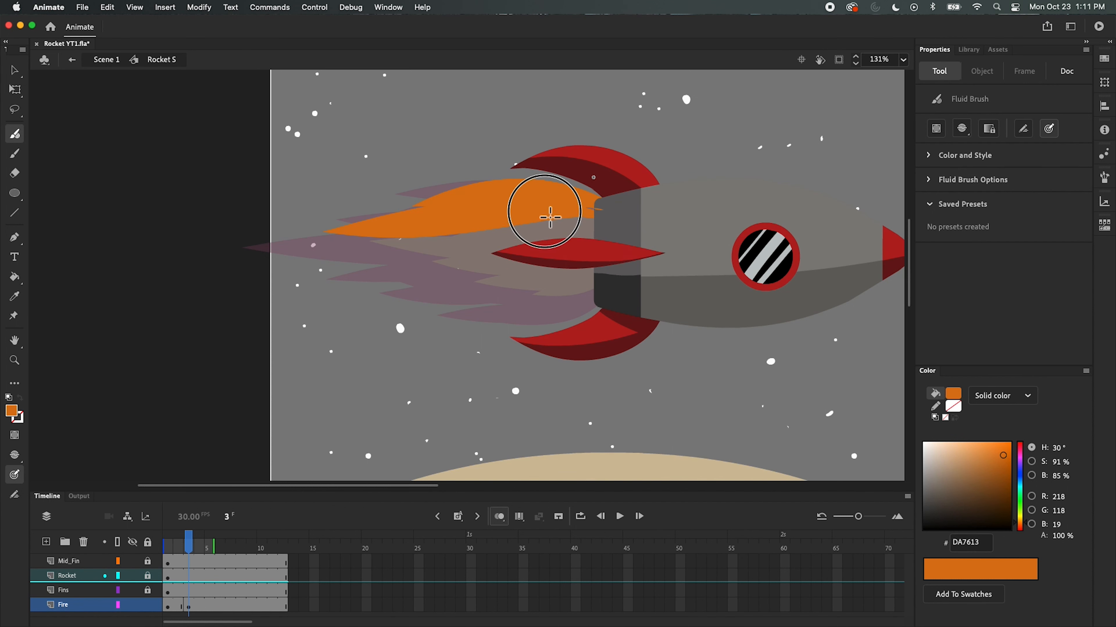
{"action": "left_click_drag", "start_coordinate": [613, 237], "coordinate": [457, 243]}
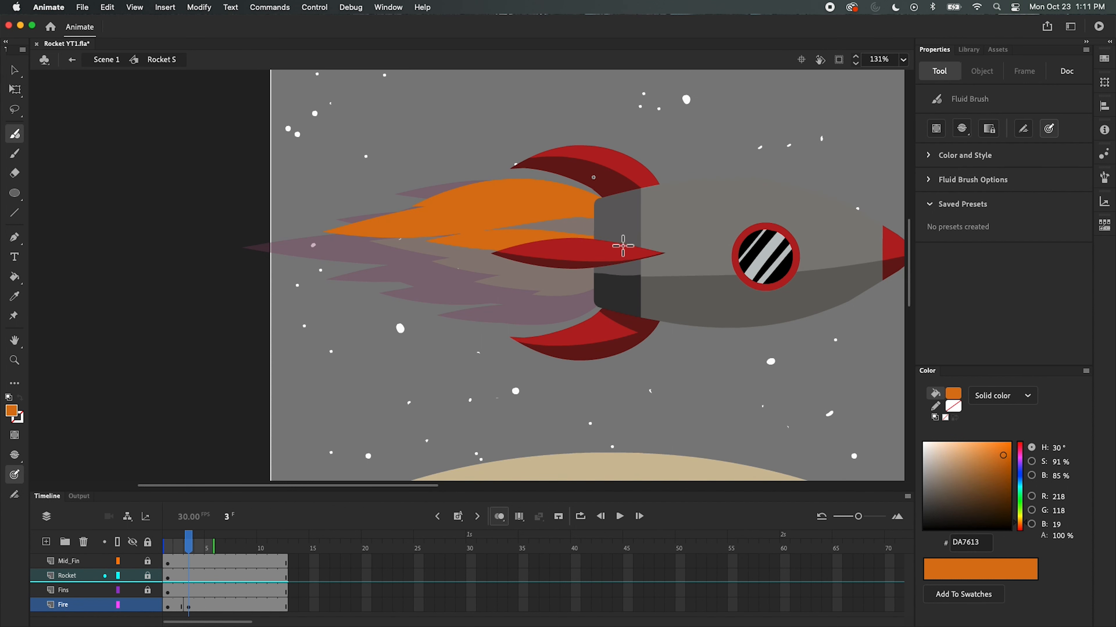
{"action": "left_click_drag", "start_coordinate": [623, 246], "coordinate": [160, 259]}
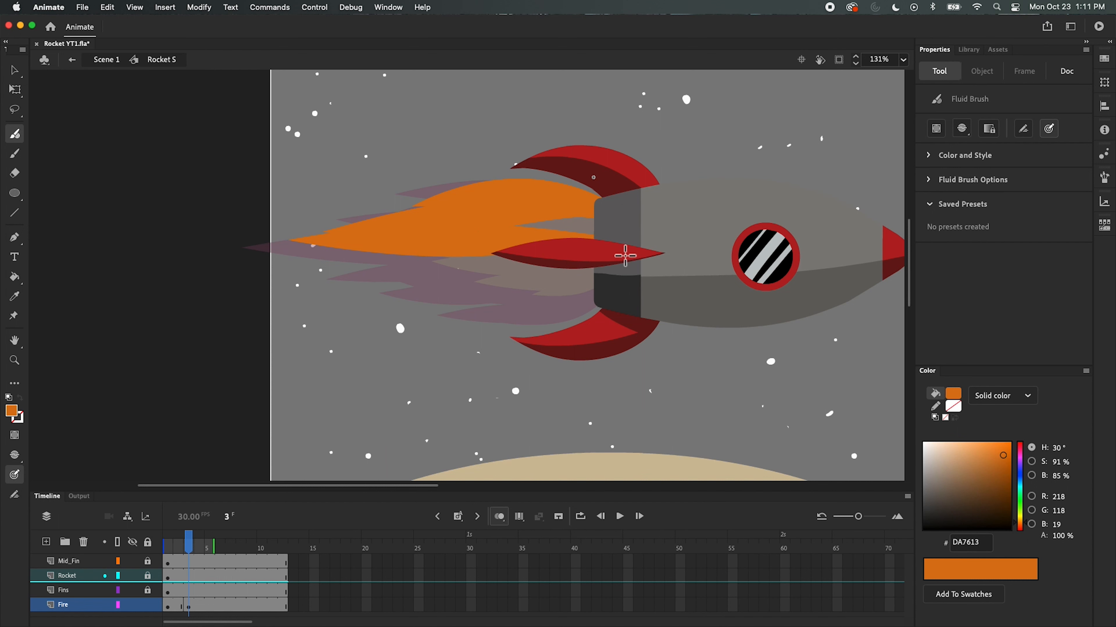
{"action": "left_click_drag", "start_coordinate": [625, 255], "coordinate": [198, 253]}
{"action": "mouse_move", "coordinate": [615, 222]}
{"action": "left_mouse_down"}
{"action": "mouse_move", "coordinate": [590, 209]}
{"action": "mouse_move", "coordinate": [535, 215]}
{"action": "left_mouse_up"}
{"action": "left_click_drag", "start_coordinate": [483, 187], "coordinate": [387, 198]}
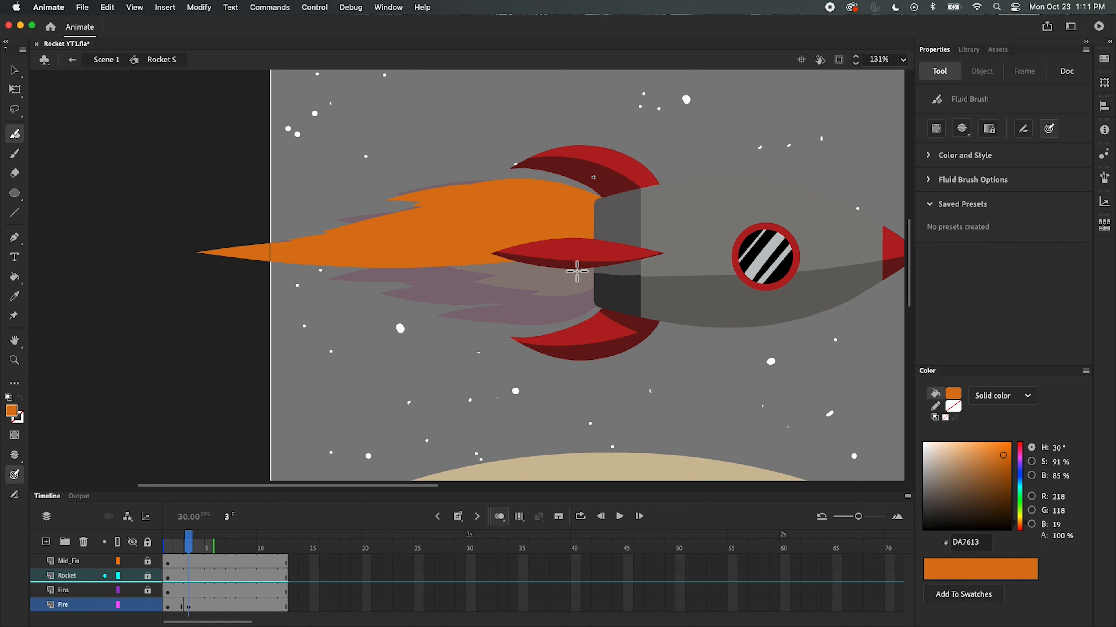
Step: Complete the frame 3 flame with tapered orange strokes below the middle fin
{"action": "mouse_move", "coordinate": [577, 271]}
{"action": "left_mouse_down"}
{"action": "mouse_move", "coordinate": [394, 287]}
{"action": "mouse_move", "coordinate": [594, 295]}
{"action": "mouse_move", "coordinate": [402, 303]}
{"action": "left_mouse_up"}
{"action": "left_click_drag", "start_coordinate": [610, 269], "coordinate": [354, 291]}
{"action": "left_click_drag", "start_coordinate": [616, 291], "coordinate": [418, 319]}
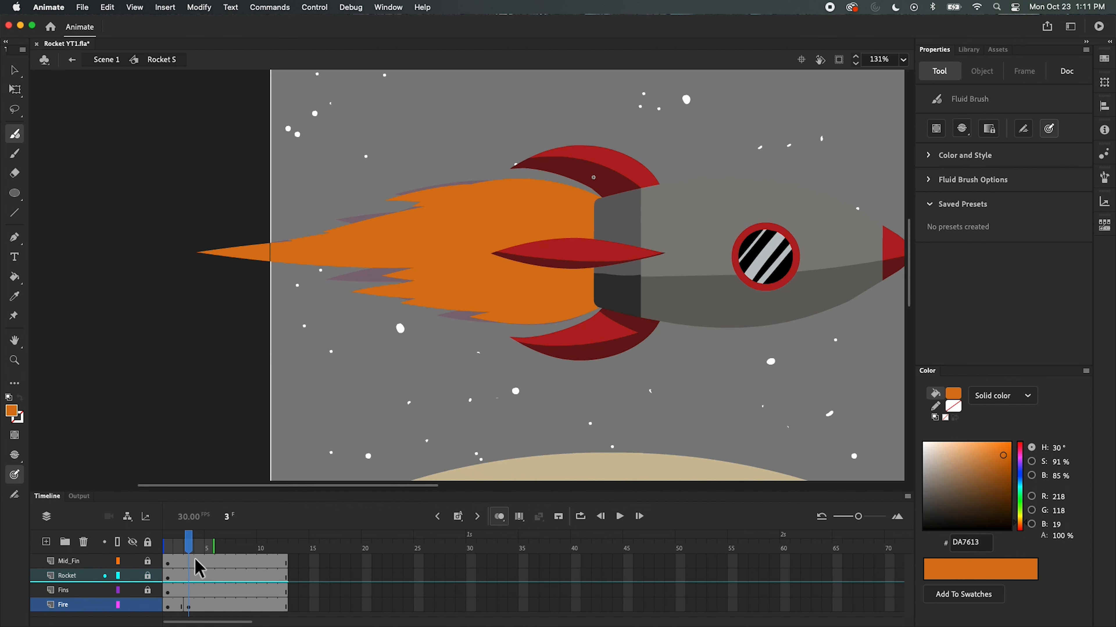
Step: Insert a blank keyframe at frame 5 of the Fire layer with onion skinning on
{"action": "mouse_move", "coordinate": [199, 569]}
{"action": "left_mouse_down"}
{"action": "mouse_move", "coordinate": [179, 565]}
{"action": "mouse_move", "coordinate": [186, 545]}
{"action": "mouse_move", "coordinate": [189, 559]}
{"action": "mouse_move", "coordinate": [180, 557]}
{"action": "mouse_move", "coordinate": [211, 558]}
{"action": "left_mouse_up"}
{"action": "left_click", "coordinate": [210, 607]}
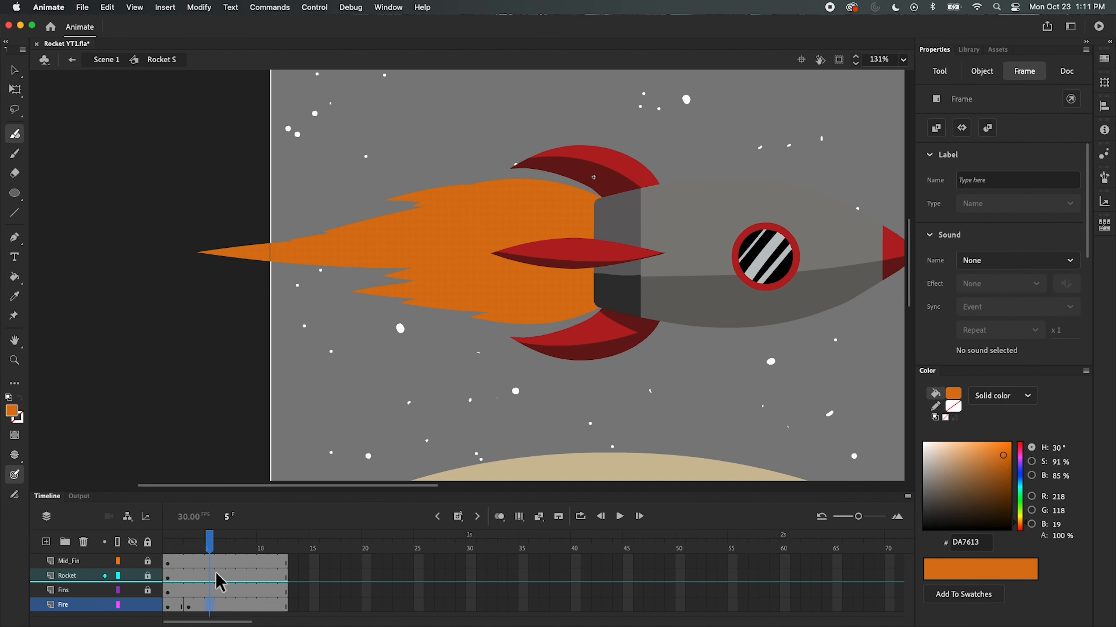
{"action": "left_click", "coordinate": [458, 522]}
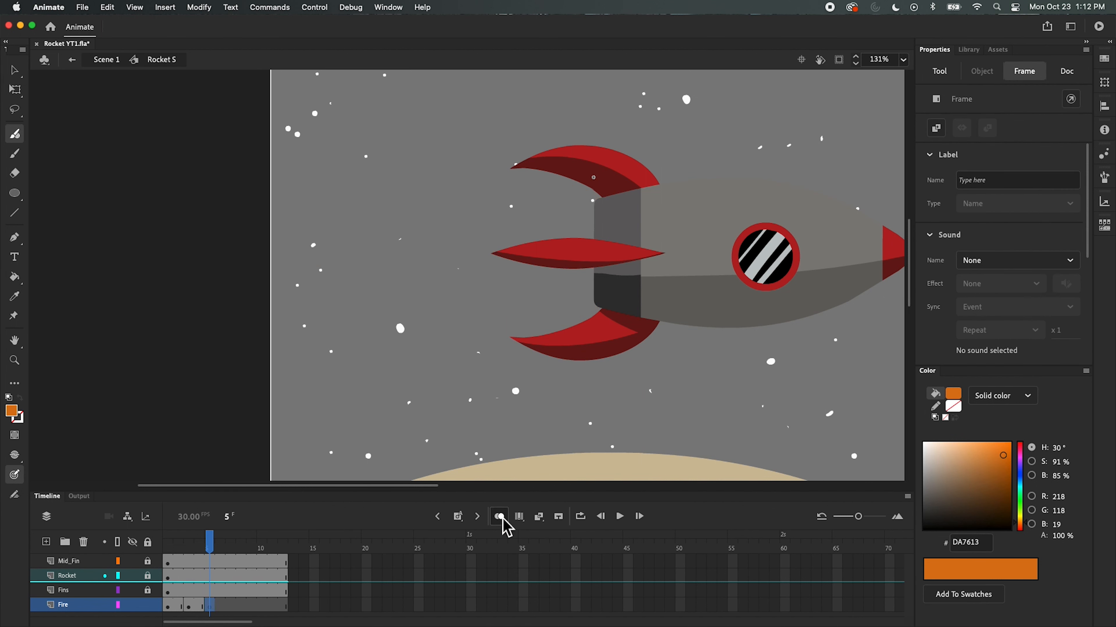
{"action": "left_click", "coordinate": [500, 517]}
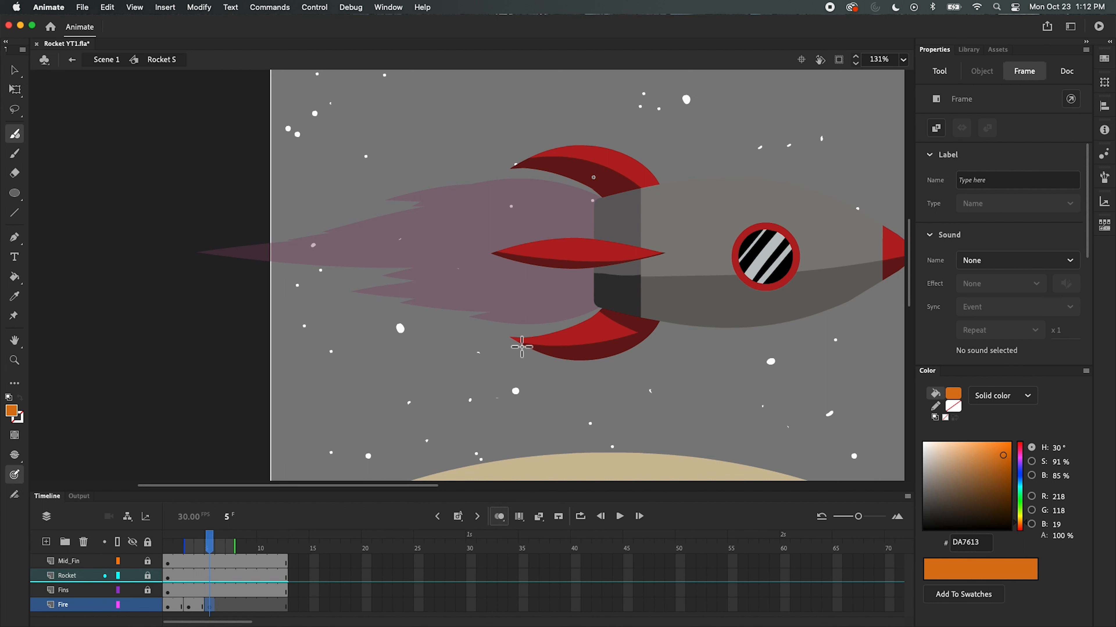
Step: Paint a full orange flame in frame 5 with a shorter central tip, lower tapered points and a small point on the upper edge
{"action": "left_click_drag", "start_coordinate": [590, 233], "coordinate": [415, 211]}
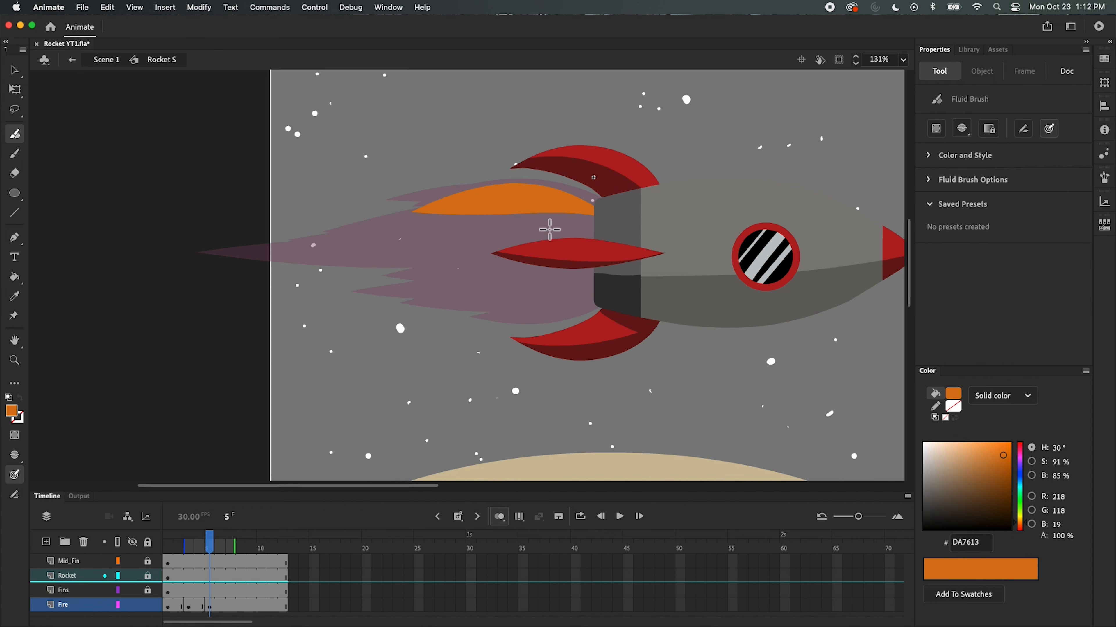
{"action": "left_click_drag", "start_coordinate": [578, 224], "coordinate": [299, 237]}
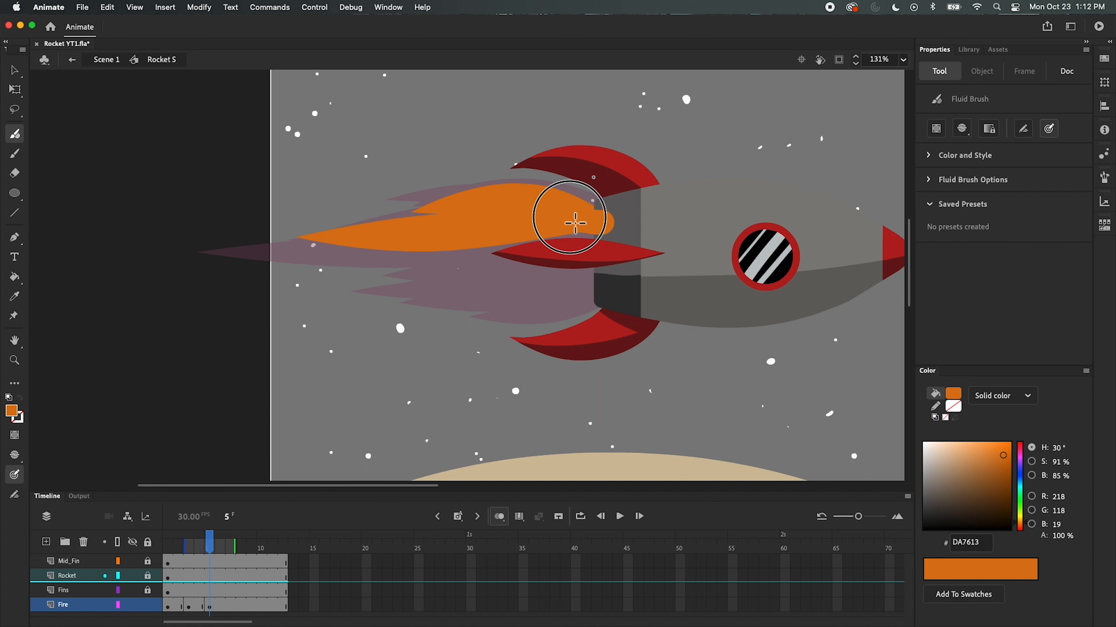
{"action": "left_click_drag", "start_coordinate": [617, 245], "coordinate": [196, 264]}
{"action": "left_click_drag", "start_coordinate": [581, 252], "coordinate": [197, 264]}
{"action": "left_click_drag", "start_coordinate": [602, 254], "coordinate": [124, 267]}
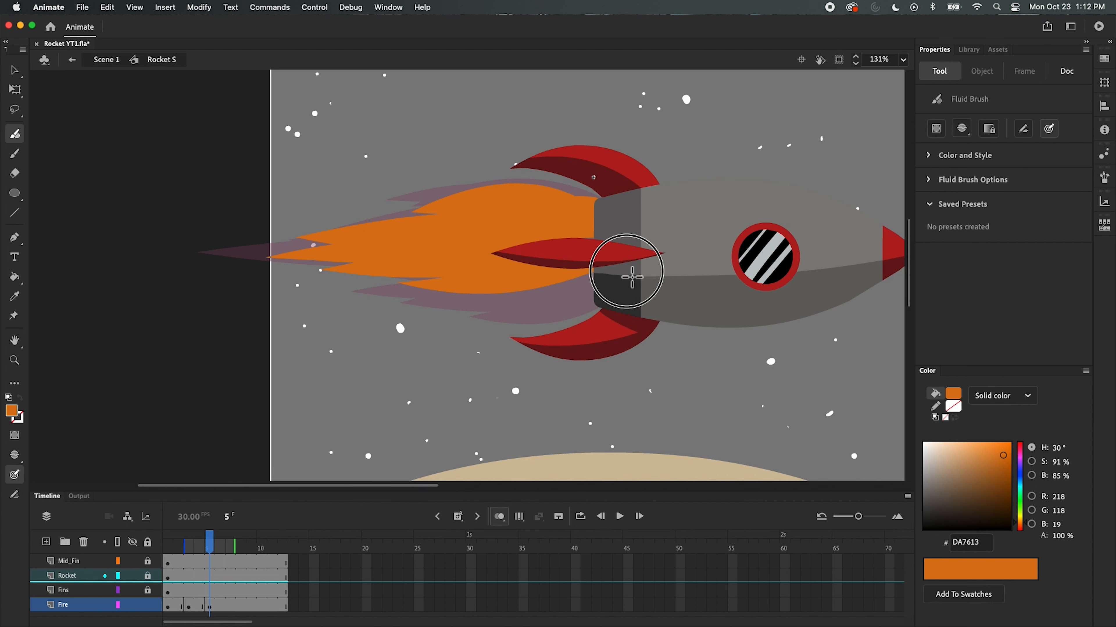
{"action": "left_click_drag", "start_coordinate": [618, 274], "coordinate": [317, 305]}
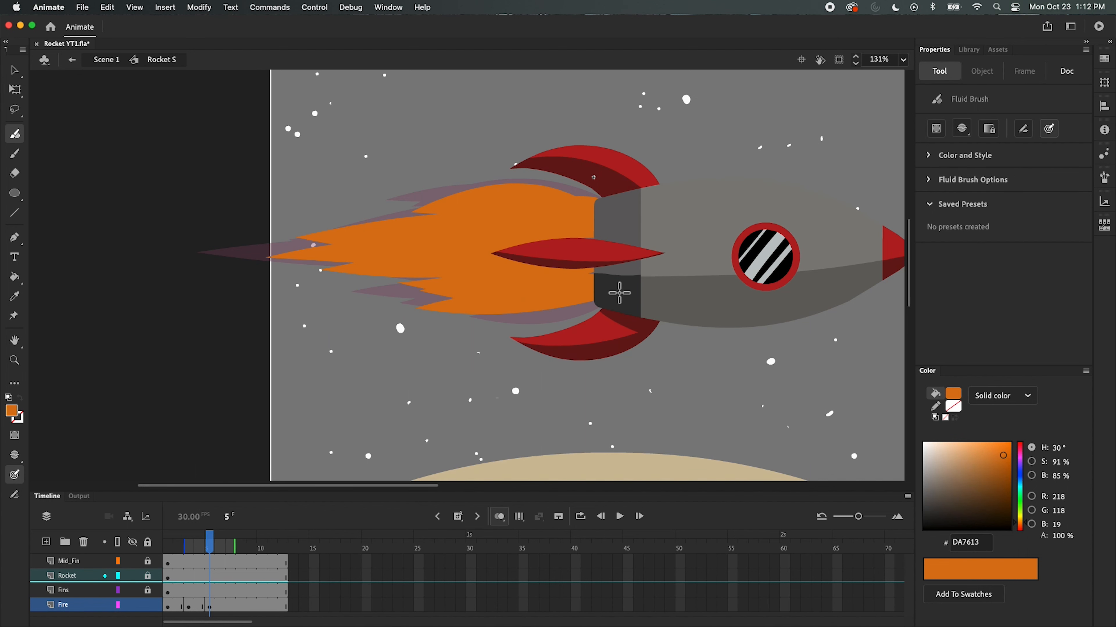
{"action": "left_click_drag", "start_coordinate": [618, 291], "coordinate": [488, 325]}
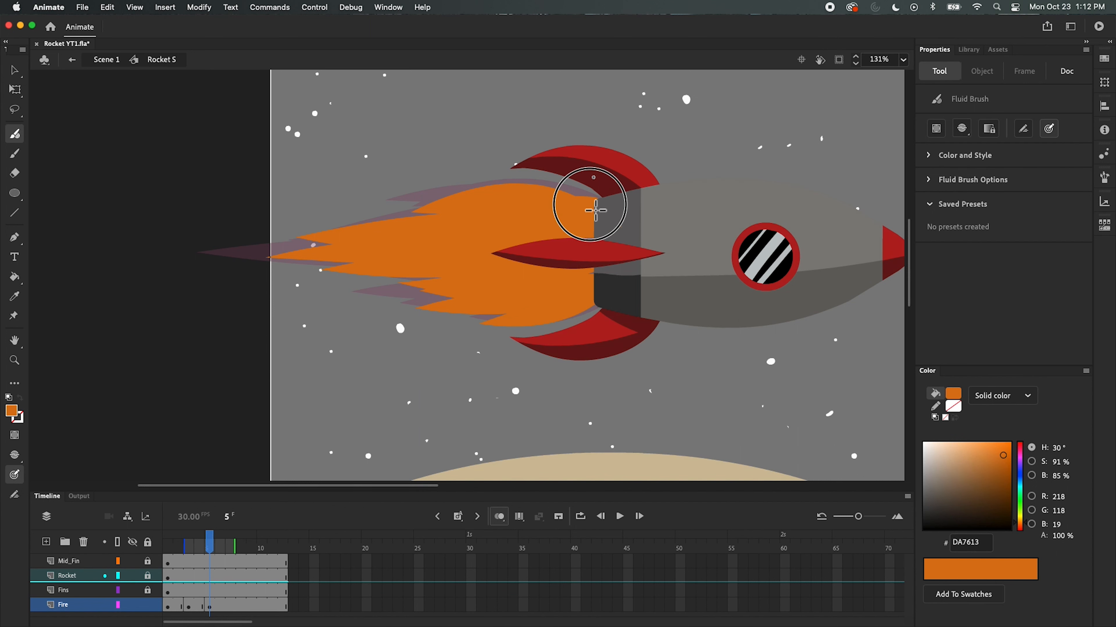
{"action": "left_click_drag", "start_coordinate": [585, 200], "coordinate": [477, 185]}
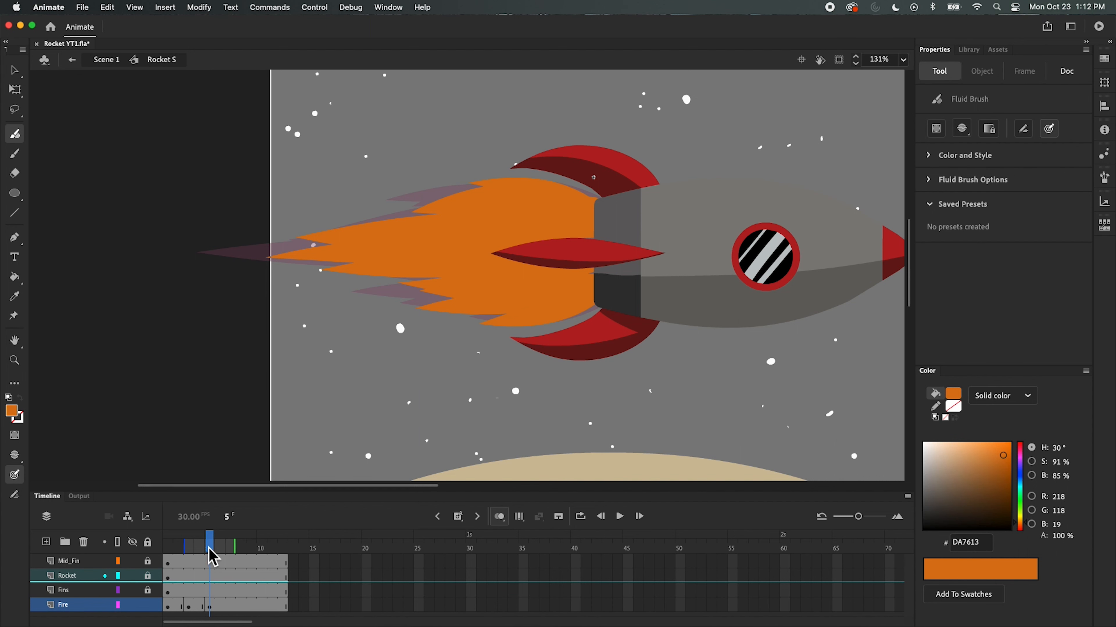
Step: Insert a blank keyframe at frame 7 of the Fire layer
{"action": "mouse_move", "coordinate": [213, 557]}
{"action": "left_mouse_down"}
{"action": "mouse_move", "coordinate": [180, 555]}
{"action": "mouse_move", "coordinate": [231, 555]}
{"action": "mouse_move", "coordinate": [184, 566]}
{"action": "mouse_move", "coordinate": [231, 560]}
{"action": "left_mouse_up"}
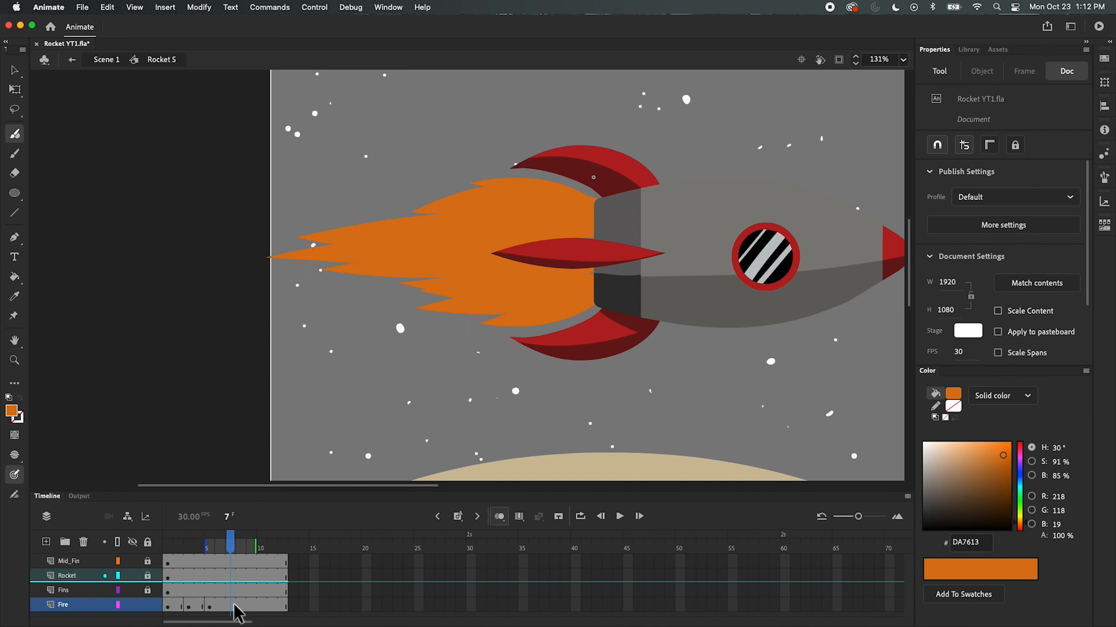
{"action": "left_click", "coordinate": [232, 606]}
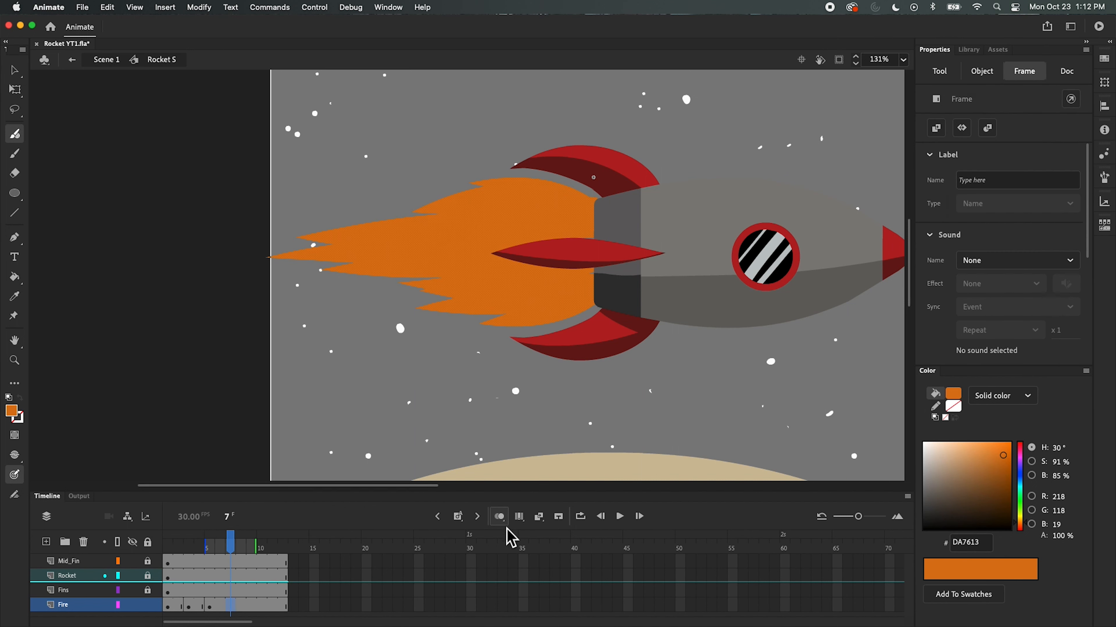
{"action": "left_click", "coordinate": [459, 520]}
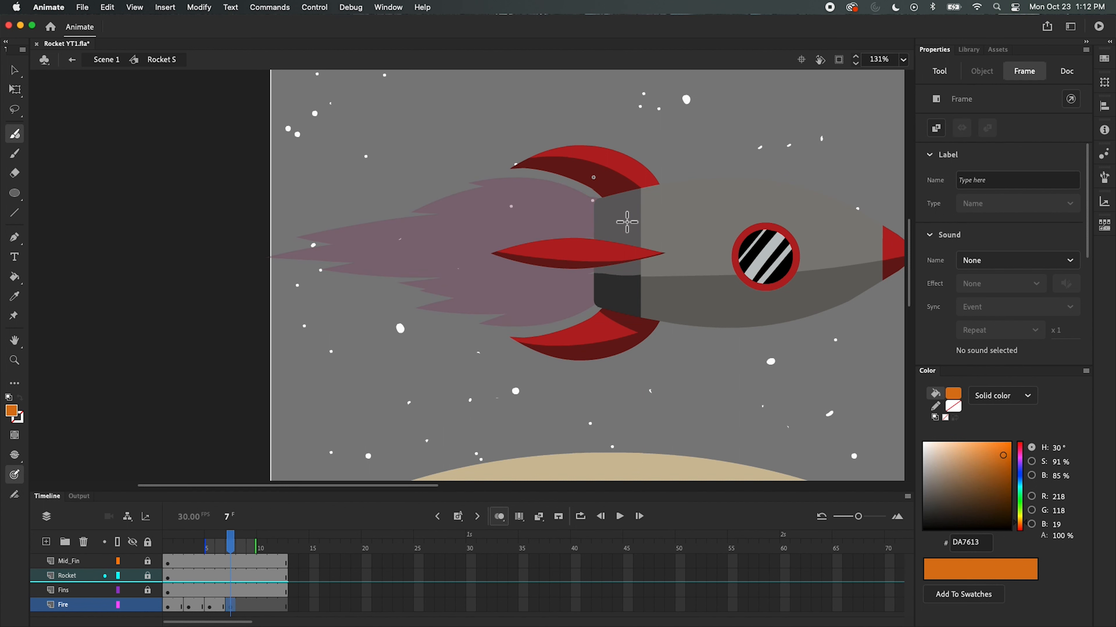
Step: Paint a full orange flame in frame 7 with tapered points along both edges and a shorter central tip than the onion-skinned flame
{"action": "left_click_drag", "start_coordinate": [613, 224], "coordinate": [406, 199]}
{"action": "left_click_drag", "start_coordinate": [599, 232], "coordinate": [377, 214]}
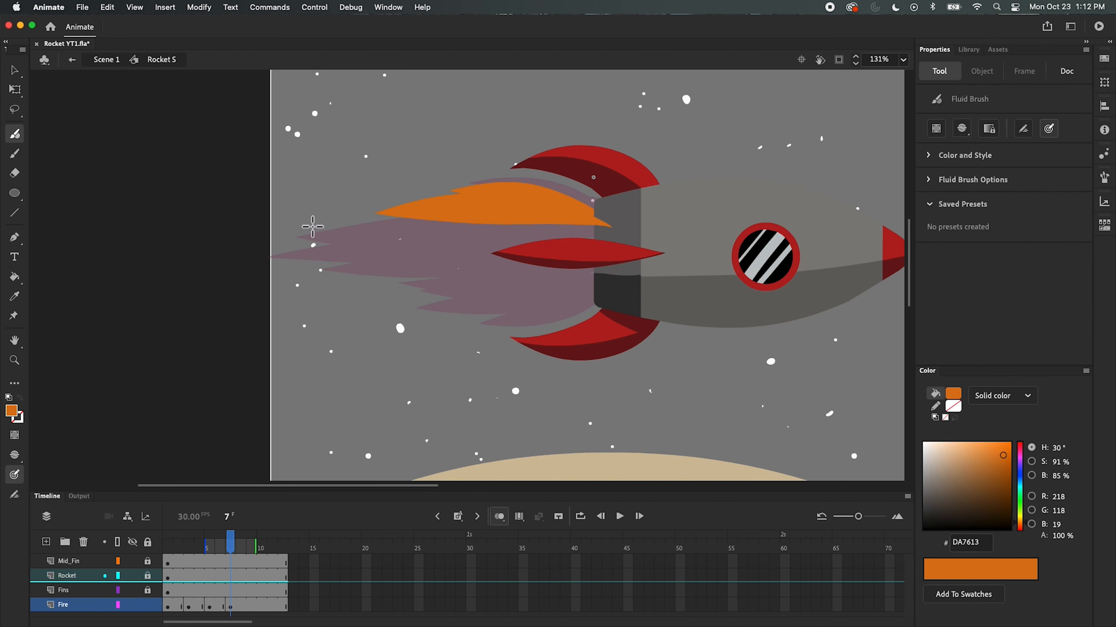
{"action": "left_click_drag", "start_coordinate": [601, 249], "coordinate": [318, 238]}
{"action": "mouse_move", "coordinate": [573, 252]}
{"action": "left_mouse_down"}
{"action": "mouse_move", "coordinate": [547, 224]}
{"action": "mouse_move", "coordinate": [569, 238]}
{"action": "mouse_move", "coordinate": [397, 260]}
{"action": "left_mouse_up"}
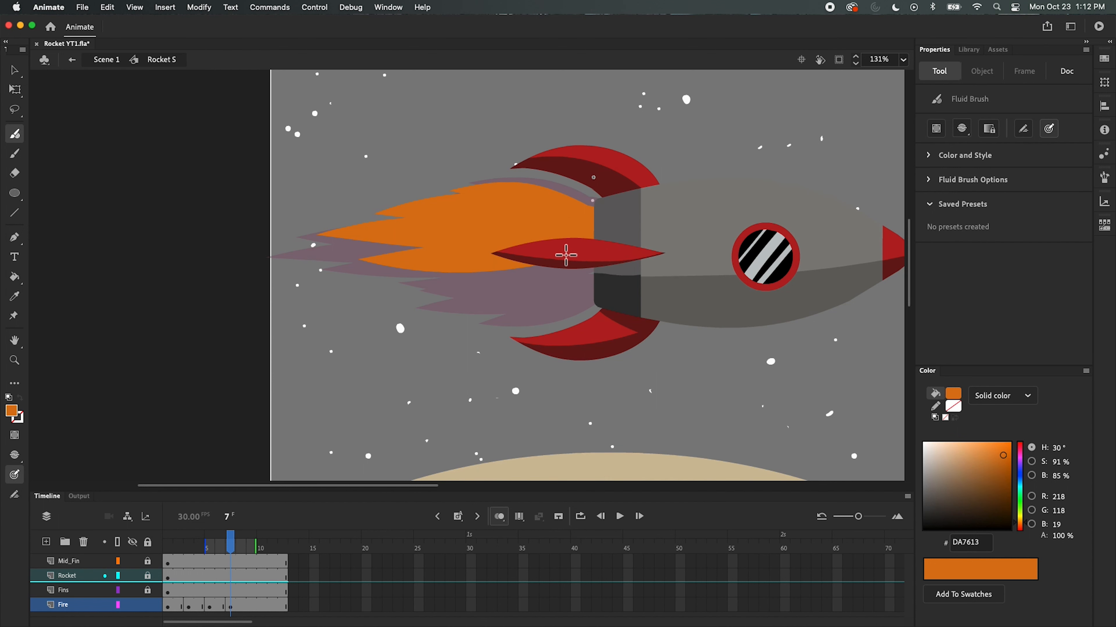
{"action": "left_click_drag", "start_coordinate": [575, 256], "coordinate": [287, 250]}
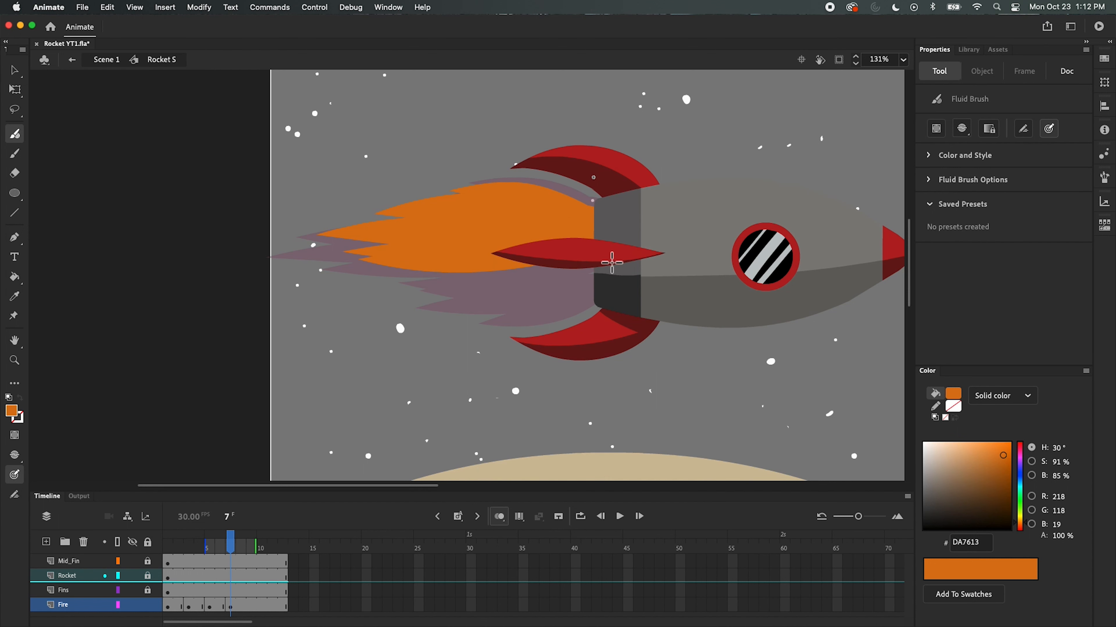
{"action": "mouse_move", "coordinate": [612, 262]}
{"action": "left_mouse_down"}
{"action": "mouse_move", "coordinate": [511, 256]}
{"action": "mouse_move", "coordinate": [329, 279]}
{"action": "left_mouse_up"}
{"action": "mouse_move", "coordinate": [620, 260]}
{"action": "left_mouse_down"}
{"action": "mouse_move", "coordinate": [534, 278]}
{"action": "mouse_move", "coordinate": [500, 303]}
{"action": "mouse_move", "coordinate": [446, 303]}
{"action": "mouse_move", "coordinate": [571, 286]}
{"action": "mouse_move", "coordinate": [429, 322]}
{"action": "left_mouse_up"}
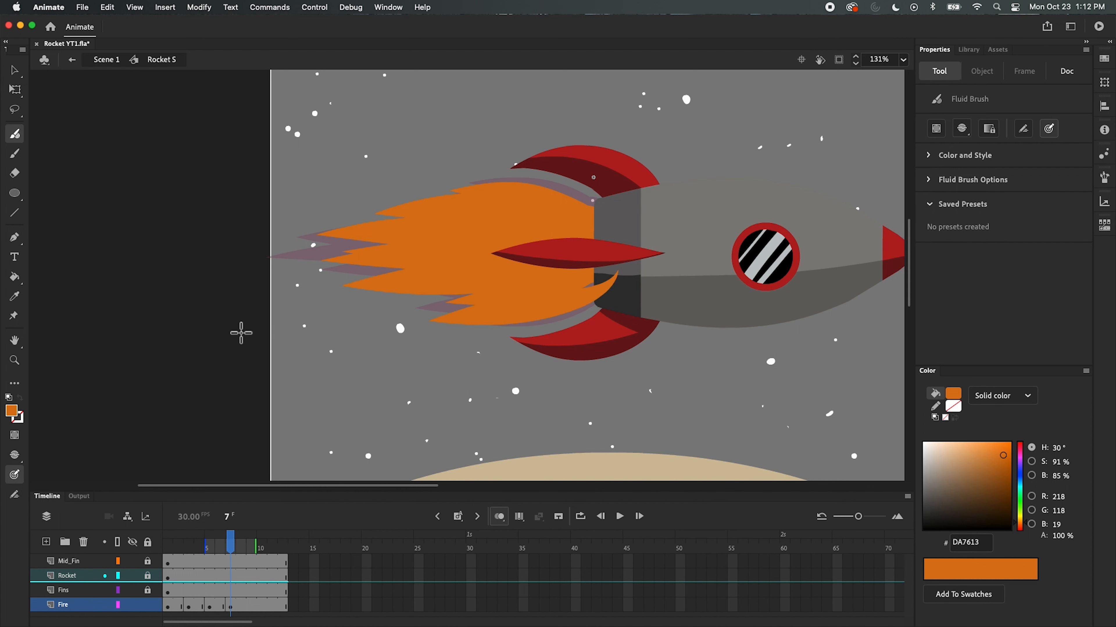
{"action": "mouse_move", "coordinate": [588, 306]}
{"action": "left_mouse_down"}
{"action": "mouse_move", "coordinate": [591, 288]}
{"action": "mouse_move", "coordinate": [547, 268]}
{"action": "mouse_move", "coordinate": [305, 257]}
{"action": "left_mouse_up"}
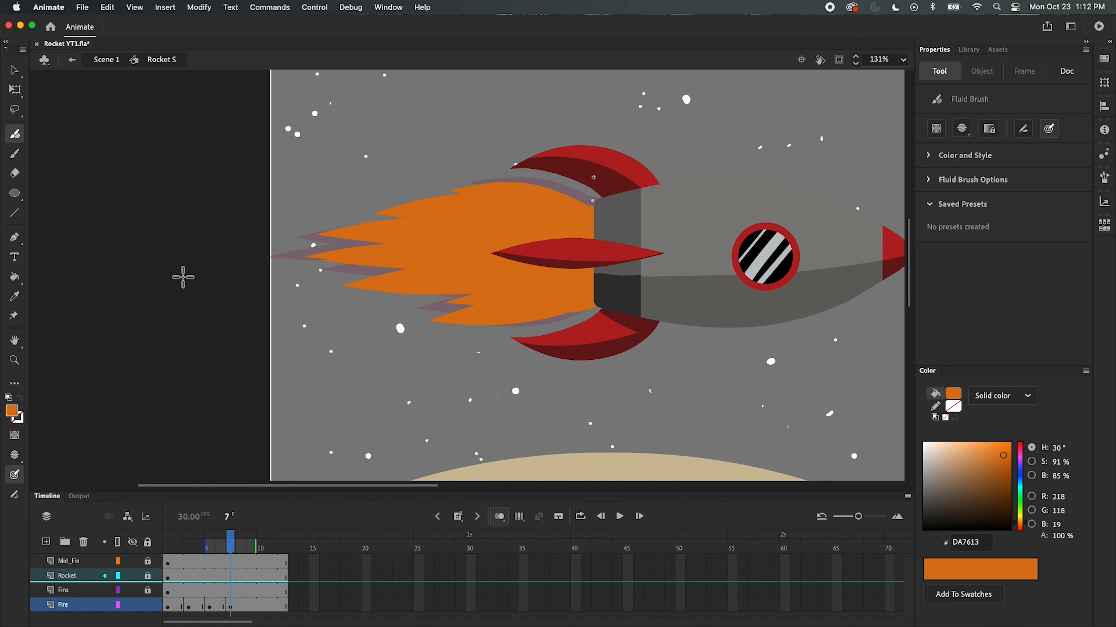
Step: Insert a blank keyframe at frame 9 of the Fire layer
{"action": "left_click_drag", "start_coordinate": [228, 553], "coordinate": [251, 561]}
{"action": "left_click", "coordinate": [254, 606]}
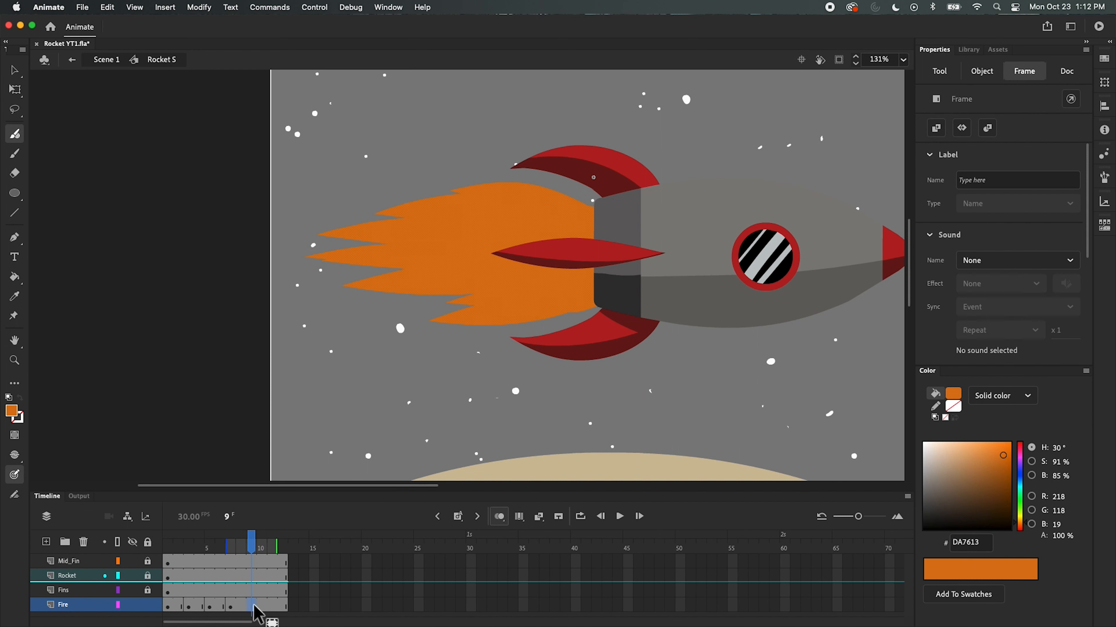
{"action": "left_click", "coordinate": [459, 518]}
{"action": "mouse_move", "coordinate": [592, 218]}
{"action": "left_mouse_down"}
{"action": "mouse_move", "coordinate": [424, 206]}
{"action": "mouse_move", "coordinate": [446, 199]}
{"action": "left_mouse_up"}
{"action": "mouse_move", "coordinate": [604, 228]}
{"action": "left_mouse_down"}
{"action": "mouse_move", "coordinate": [405, 203]}
{"action": "mouse_move", "coordinate": [615, 241]}
{"action": "mouse_move", "coordinate": [358, 214]}
{"action": "left_mouse_up"}
{"action": "key", "text": "super+z"}
{"action": "key", "text": "super+z"}
{"action": "key", "text": "super+z"}
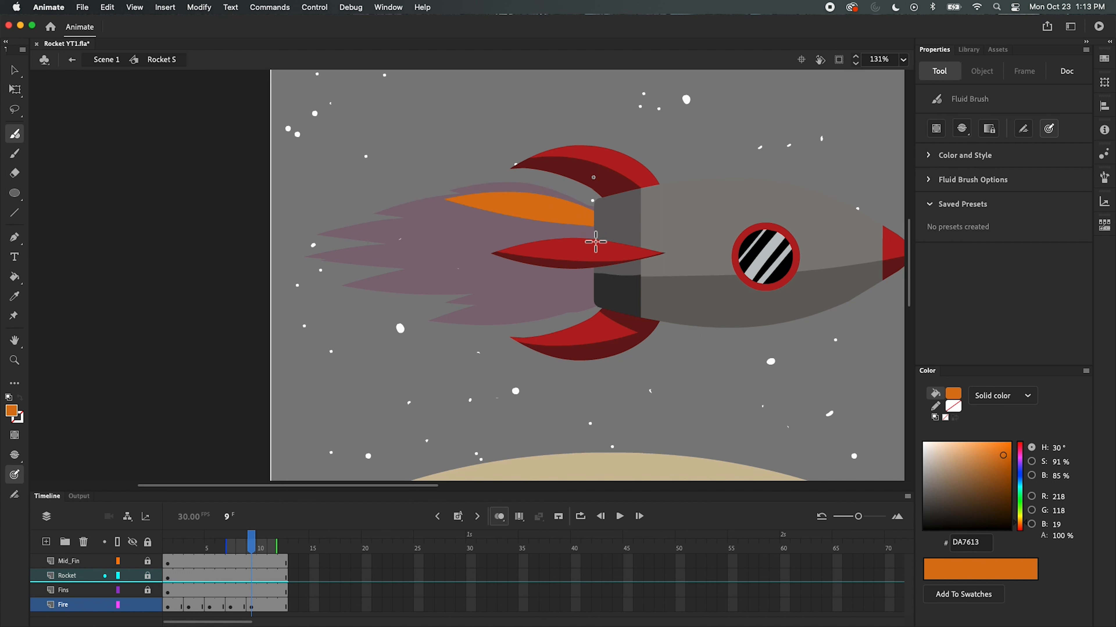
{"action": "left_click_drag", "start_coordinate": [600, 231], "coordinate": [448, 187]}
{"action": "key", "text": "super+z"}
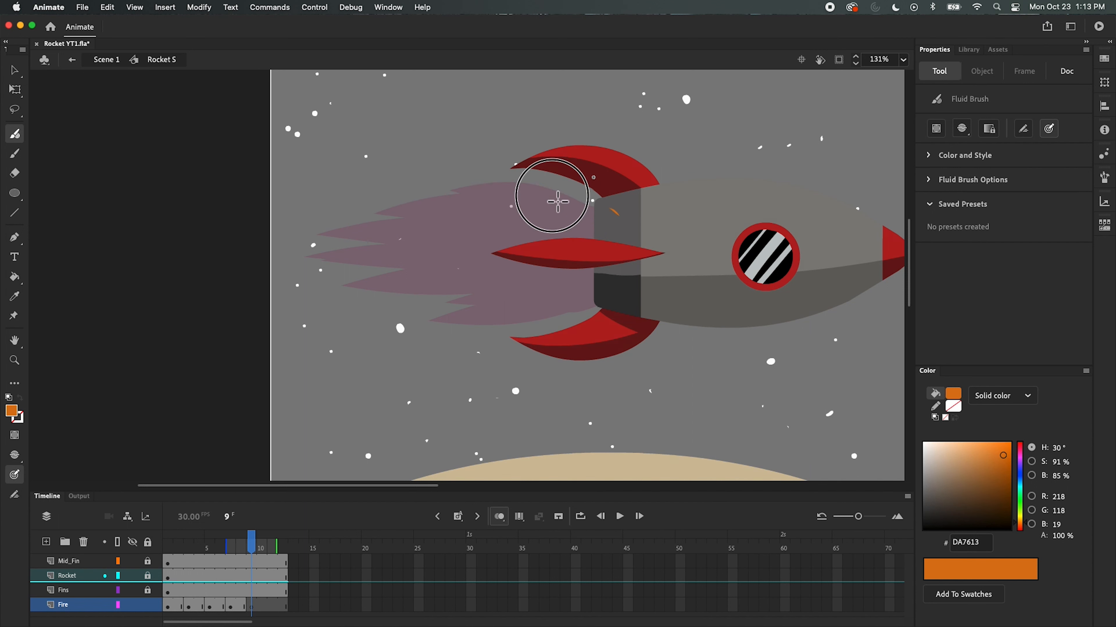
{"action": "left_click_drag", "start_coordinate": [595, 203], "coordinate": [440, 192]}
{"action": "key", "text": "super+z"}
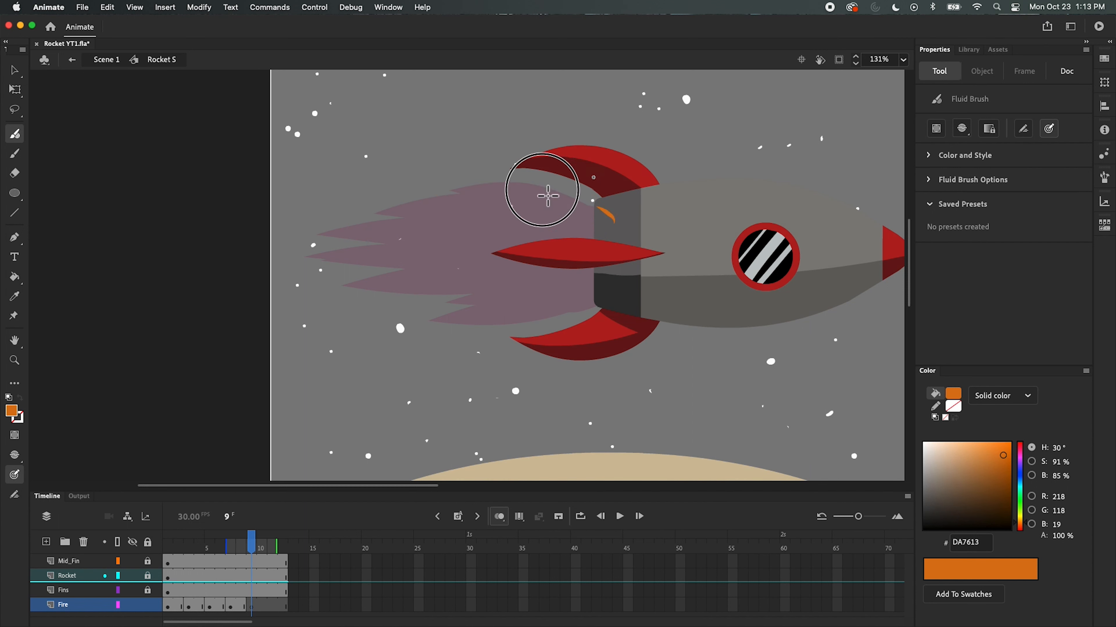
Step: Paint a full orange flame in frame 9 with a long central tip, two upper points and three staggered lower points
{"action": "left_click_drag", "start_coordinate": [602, 203], "coordinate": [422, 186]}
{"action": "left_click_drag", "start_coordinate": [615, 232], "coordinate": [437, 214]}
{"action": "left_click_drag", "start_coordinate": [621, 231], "coordinate": [308, 241]}
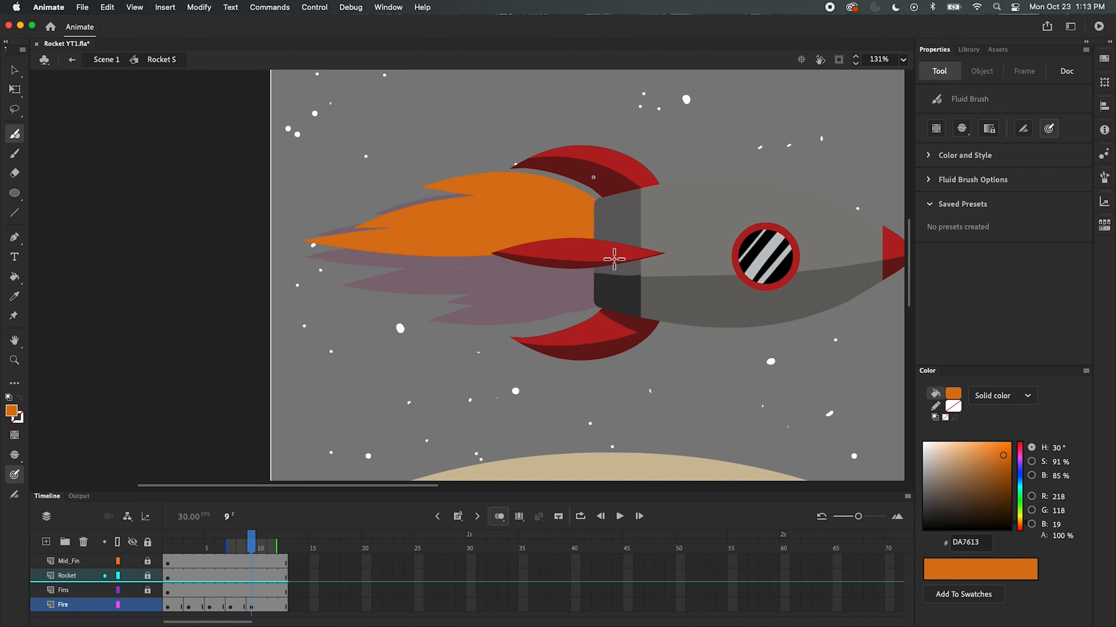
{"action": "left_click_drag", "start_coordinate": [615, 259], "coordinate": [299, 253]}
{"action": "mouse_move", "coordinate": [607, 260]}
{"action": "left_mouse_down"}
{"action": "mouse_move", "coordinate": [214, 256]}
{"action": "mouse_move", "coordinate": [610, 262]}
{"action": "mouse_move", "coordinate": [319, 282]}
{"action": "mouse_move", "coordinate": [454, 296]}
{"action": "mouse_move", "coordinate": [362, 302]}
{"action": "mouse_move", "coordinate": [563, 279]}
{"action": "mouse_move", "coordinate": [433, 303]}
{"action": "left_mouse_up"}
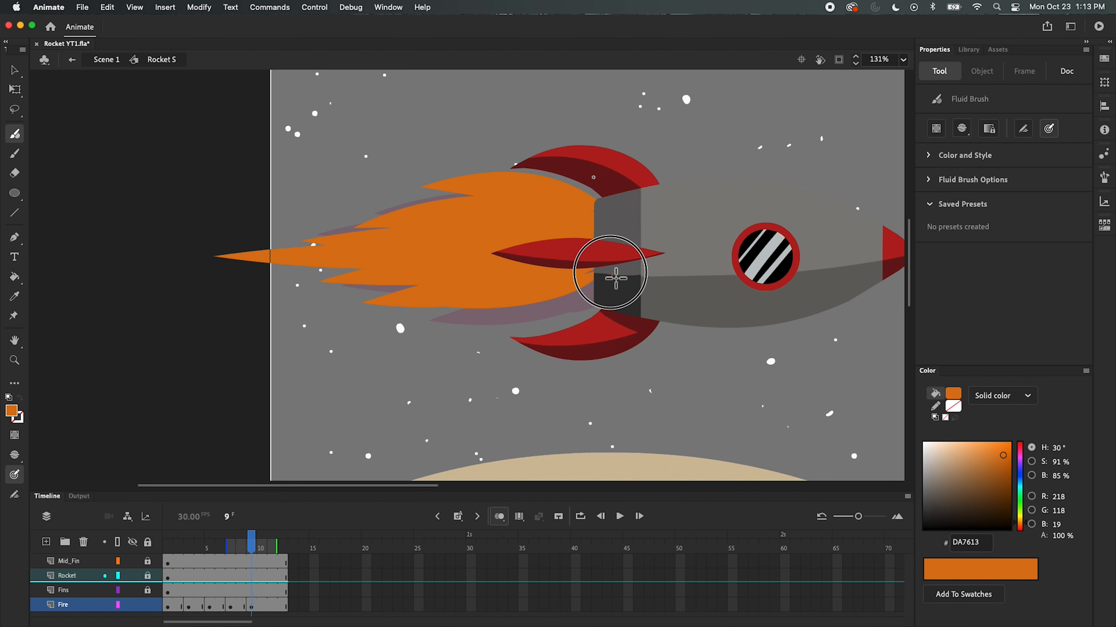
{"action": "mouse_move", "coordinate": [615, 274]}
{"action": "left_mouse_down"}
{"action": "mouse_move", "coordinate": [489, 337]}
{"action": "mouse_move", "coordinate": [420, 334]}
{"action": "left_mouse_up"}
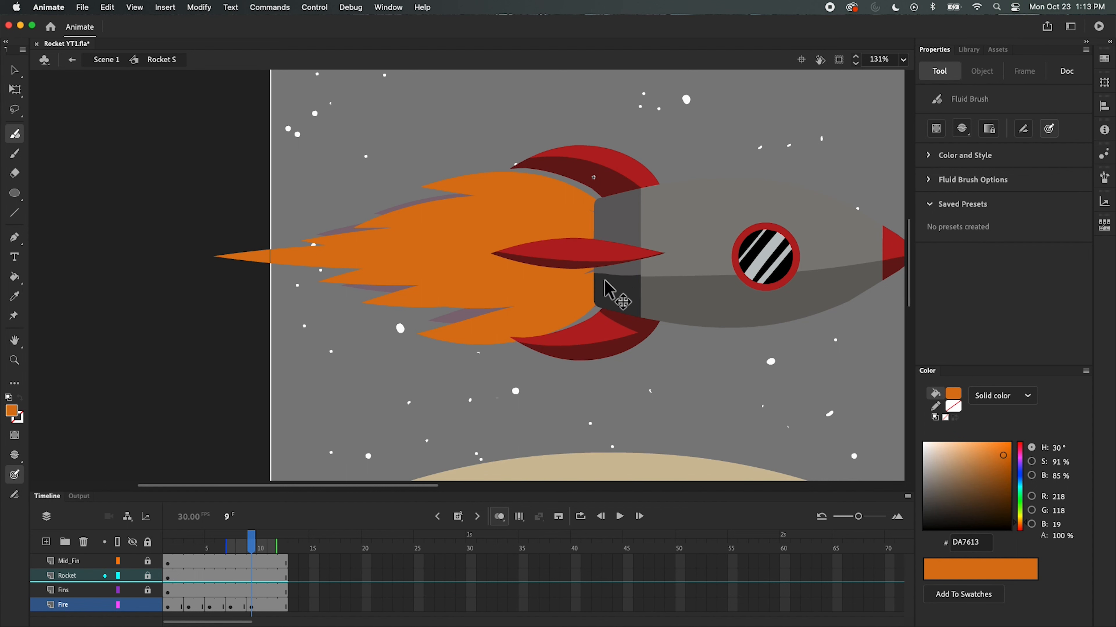
{"action": "key", "text": "super+z"}
{"action": "mouse_move", "coordinate": [601, 282]}
{"action": "left_mouse_down"}
{"action": "mouse_move", "coordinate": [413, 319]}
{"action": "mouse_move", "coordinate": [597, 295]}
{"action": "mouse_move", "coordinate": [594, 278]}
{"action": "left_mouse_up"}
{"action": "key", "text": "super+z"}
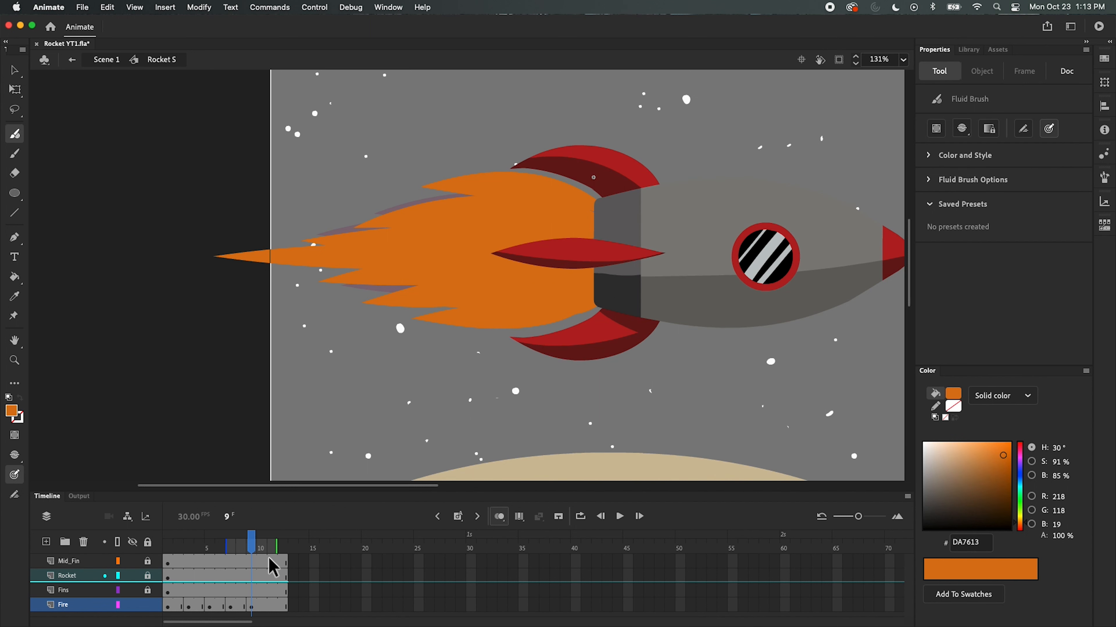
Step: Insert a blank keyframe at frame 11 of the Fire layer and paint the upper half of the orange flame with tapered strokes
{"action": "left_click_drag", "start_coordinate": [257, 565], "coordinate": [273, 581]}
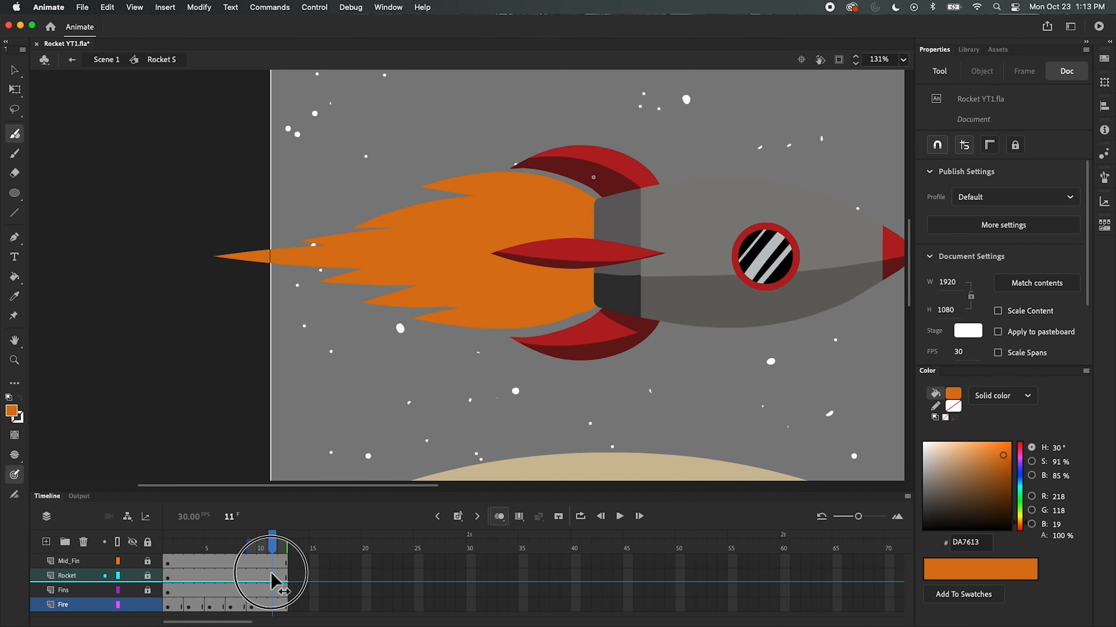
{"action": "left_click", "coordinate": [459, 519]}
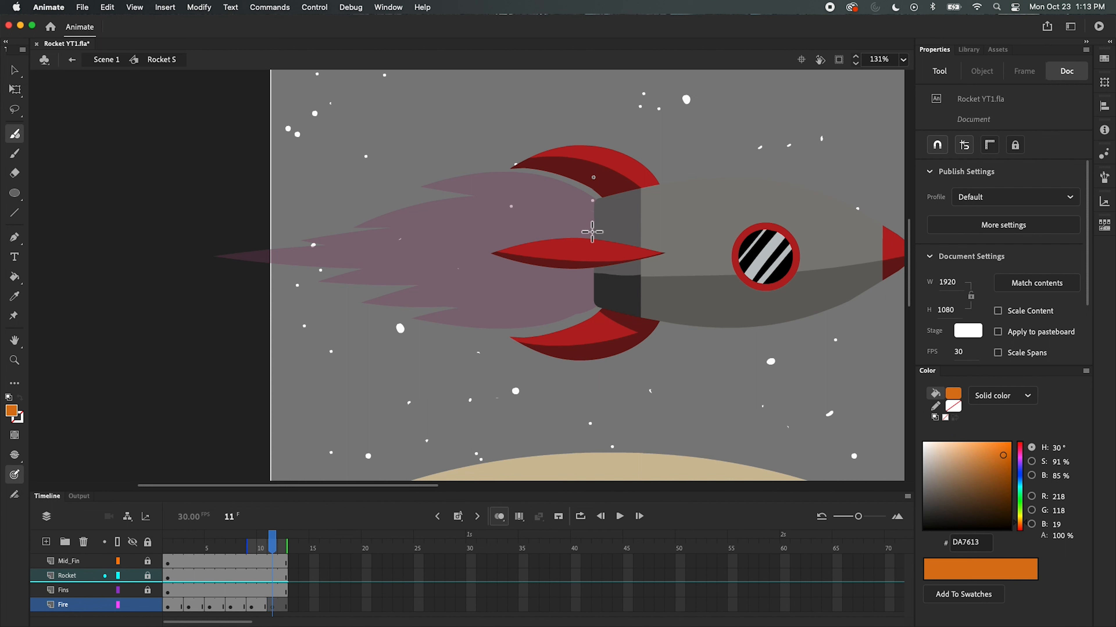
{"action": "left_click_drag", "start_coordinate": [607, 217], "coordinate": [391, 217]}
{"action": "left_click_drag", "start_coordinate": [607, 222], "coordinate": [297, 233]}
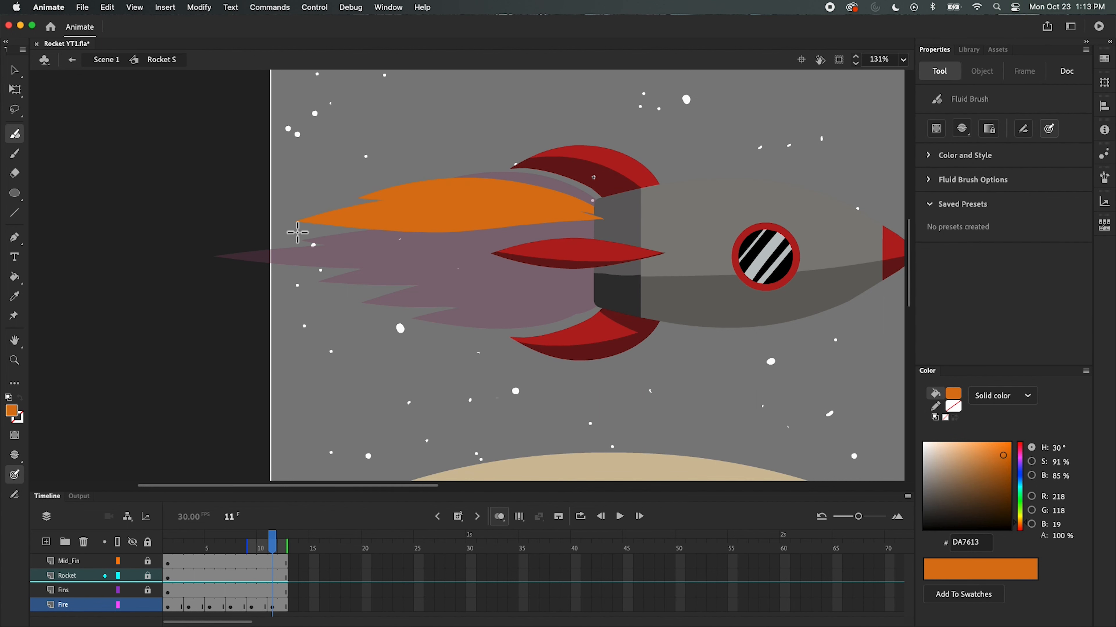
{"action": "left_click_drag", "start_coordinate": [598, 236], "coordinate": [164, 252]}
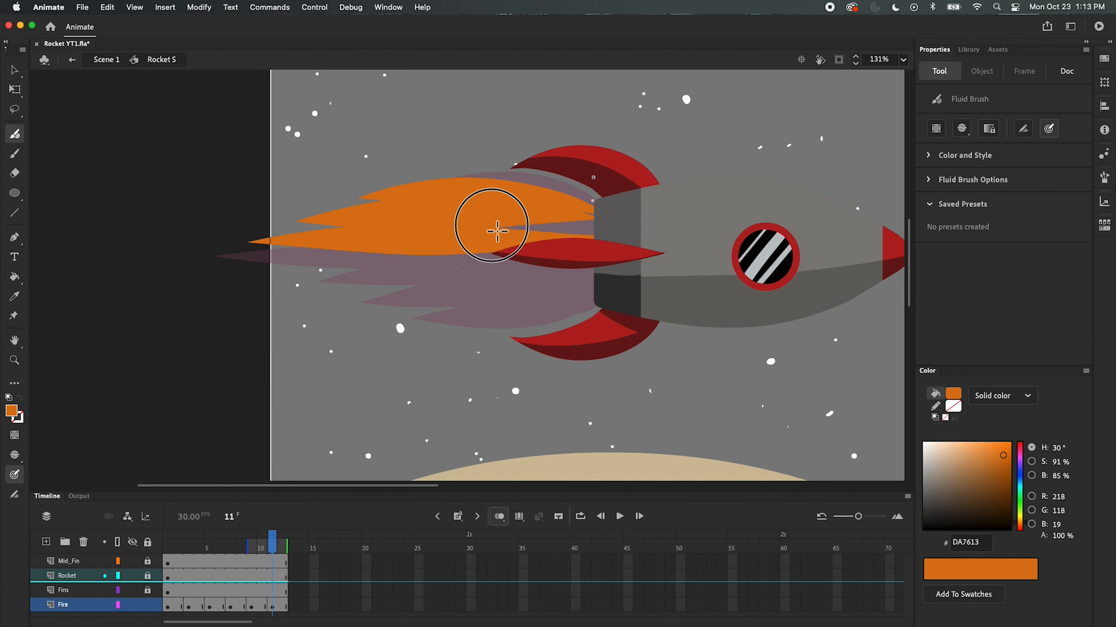
{"action": "mouse_move", "coordinate": [494, 222]}
{"action": "left_mouse_down"}
{"action": "mouse_move", "coordinate": [581, 223]}
{"action": "mouse_move", "coordinate": [195, 266]}
{"action": "left_mouse_up"}
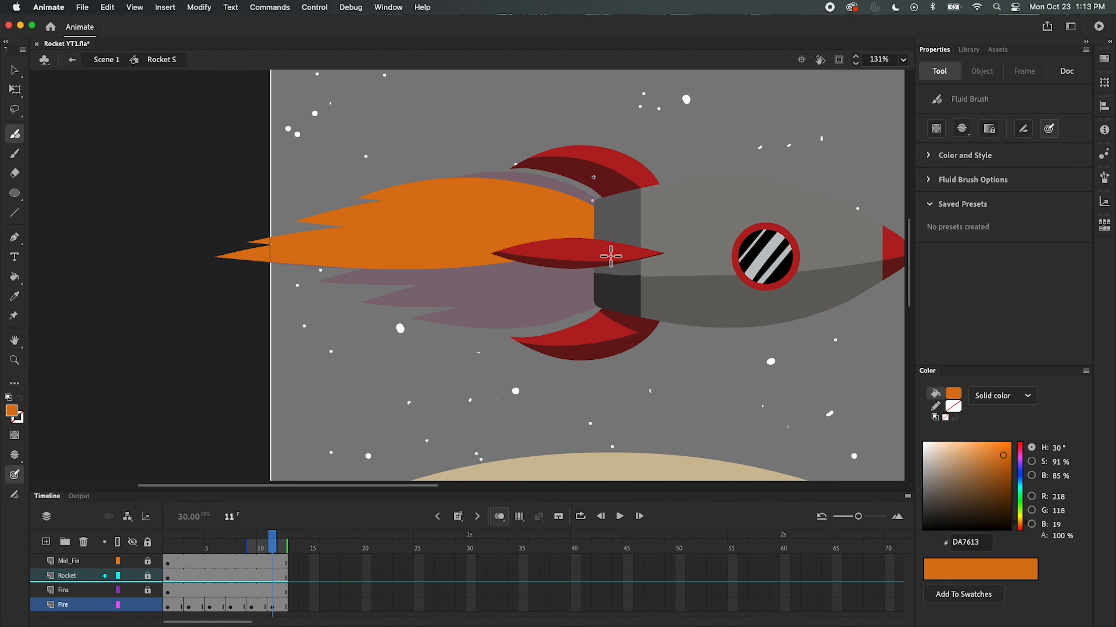
Step: Complete the frame 11 flame with a longer central tip, tapered lower points and a small point beside the upper fin
{"action": "left_click_drag", "start_coordinate": [610, 256], "coordinate": [132, 252]}
{"action": "key", "text": "super+z"}
{"action": "left_click_drag", "start_coordinate": [474, 257], "coordinate": [176, 250]}
{"action": "left_click_drag", "start_coordinate": [606, 266], "coordinate": [324, 280]}
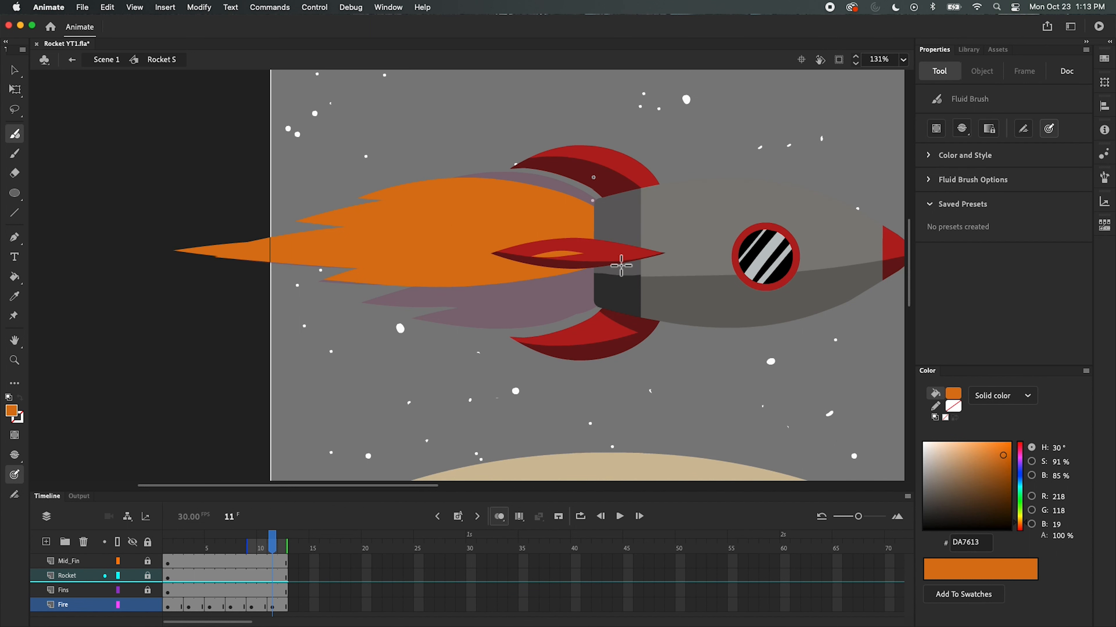
{"action": "mouse_move", "coordinate": [620, 265]}
{"action": "left_mouse_down"}
{"action": "mouse_move", "coordinate": [388, 296]}
{"action": "mouse_move", "coordinate": [396, 320]}
{"action": "left_mouse_up"}
{"action": "mouse_move", "coordinate": [603, 282]}
{"action": "left_mouse_down"}
{"action": "mouse_move", "coordinate": [498, 305]}
{"action": "mouse_move", "coordinate": [439, 334]}
{"action": "left_mouse_up"}
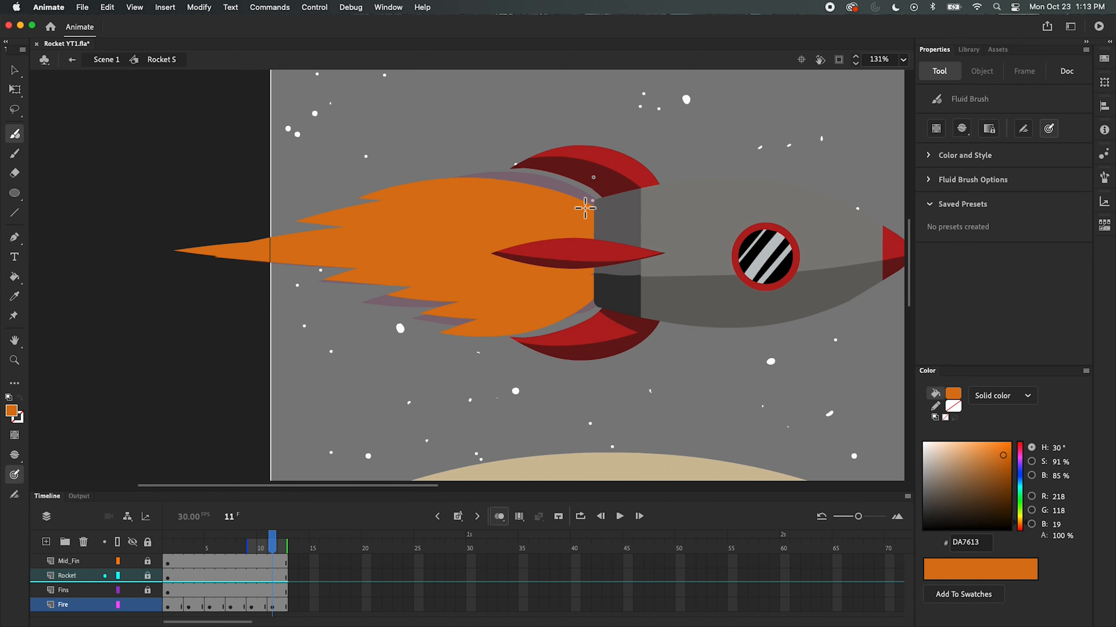
{"action": "left_click_drag", "start_coordinate": [611, 230], "coordinate": [443, 167]}
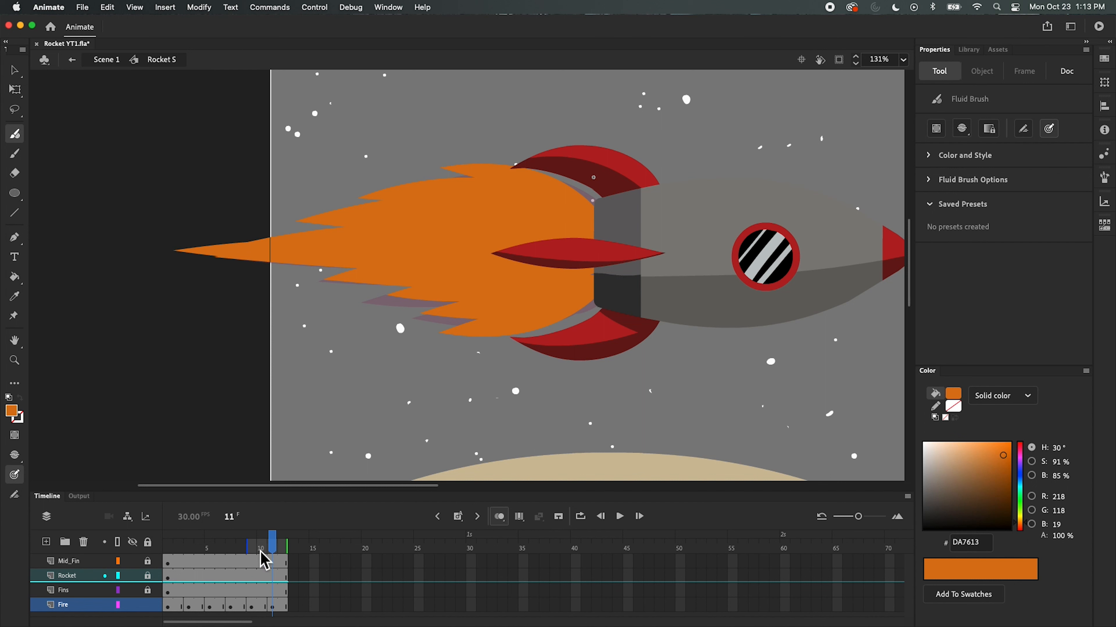
Step: Turn on loop playback and extend the loop range to start at frame 1 and end at frame 12
{"action": "left_click", "coordinate": [580, 517]}
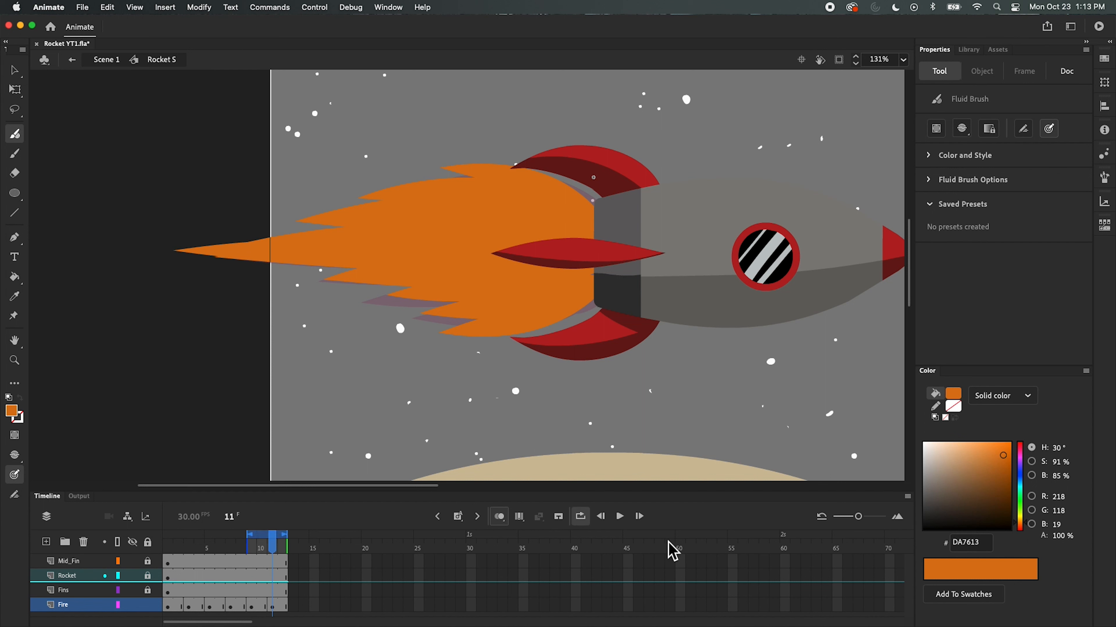
{"action": "left_click_drag", "start_coordinate": [247, 548], "coordinate": [143, 564]}
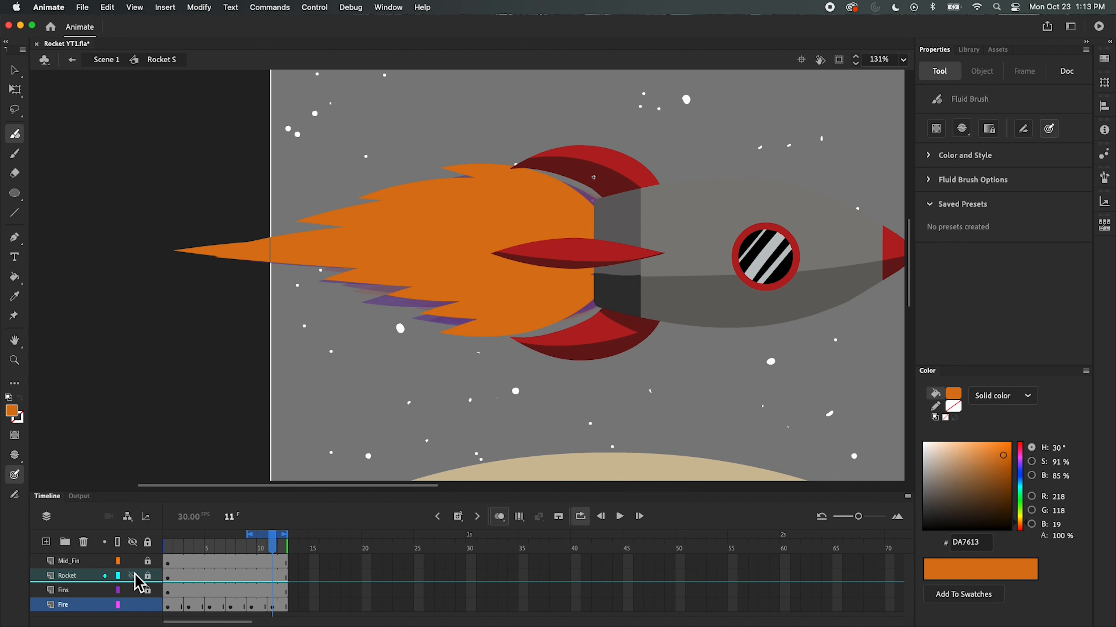
{"action": "mouse_move", "coordinate": [249, 535]}
{"action": "left_mouse_down"}
{"action": "mouse_move", "coordinate": [137, 544]}
{"action": "mouse_move", "coordinate": [255, 547]}
{"action": "left_mouse_up"}
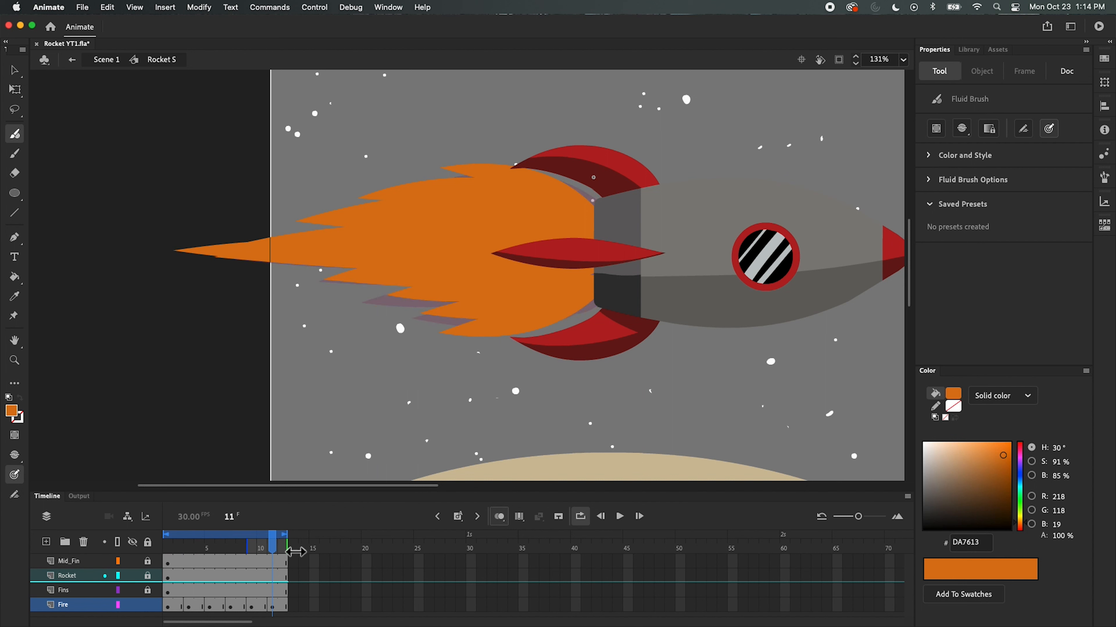
Step: Turn off onion skinning and play the looping flame animation to check it
{"action": "left_click", "coordinate": [519, 517]}
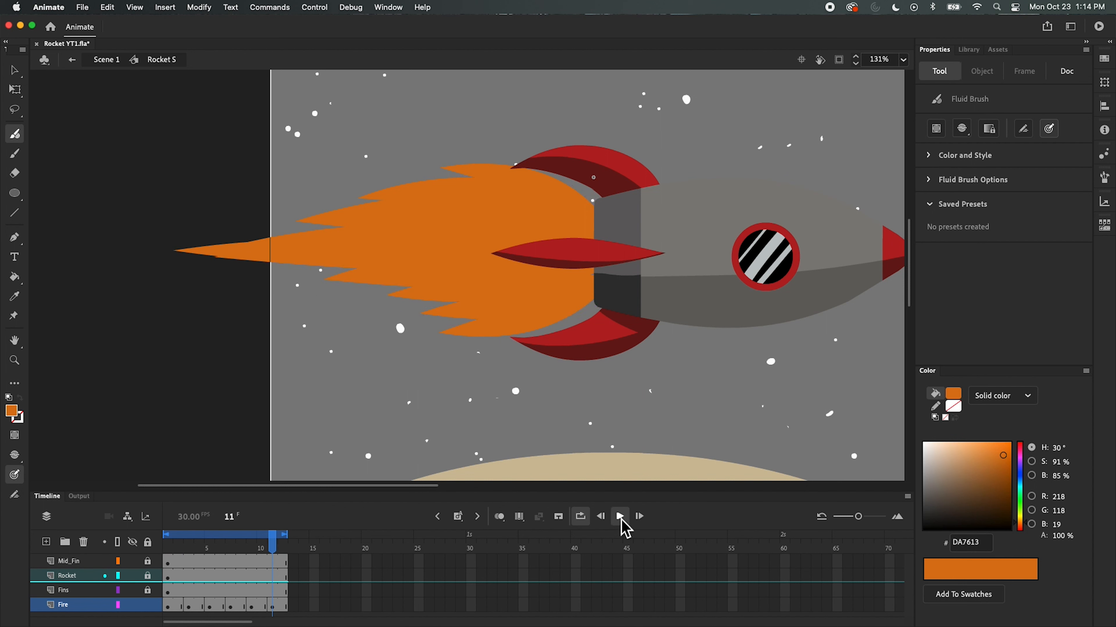
{"action": "left_click", "coordinate": [620, 520]}
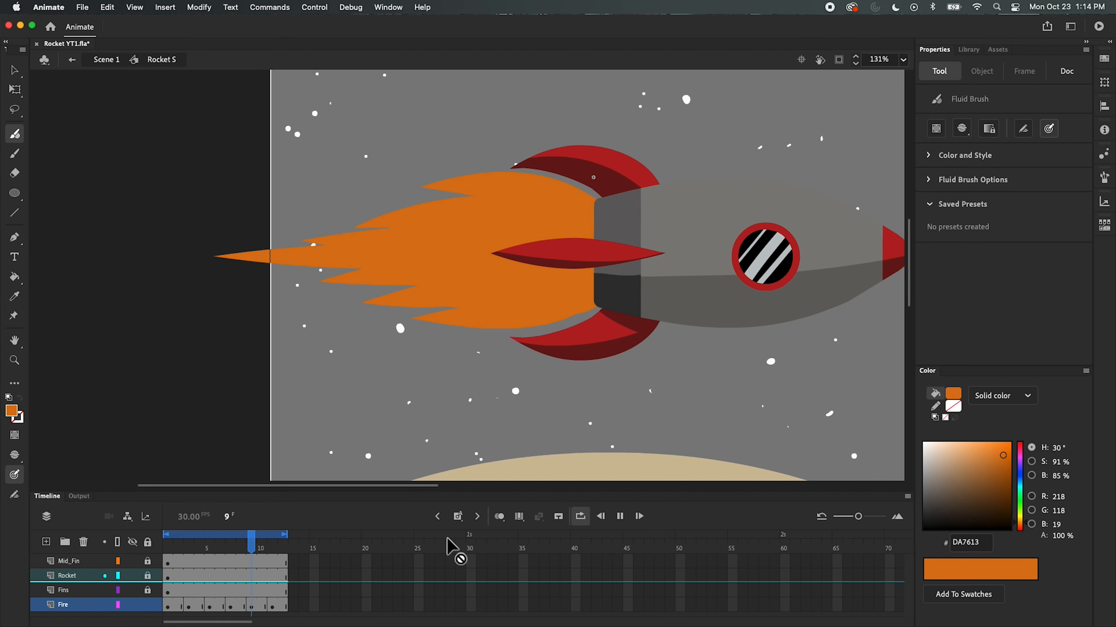
{"action": "left_click", "coordinate": [619, 518]}
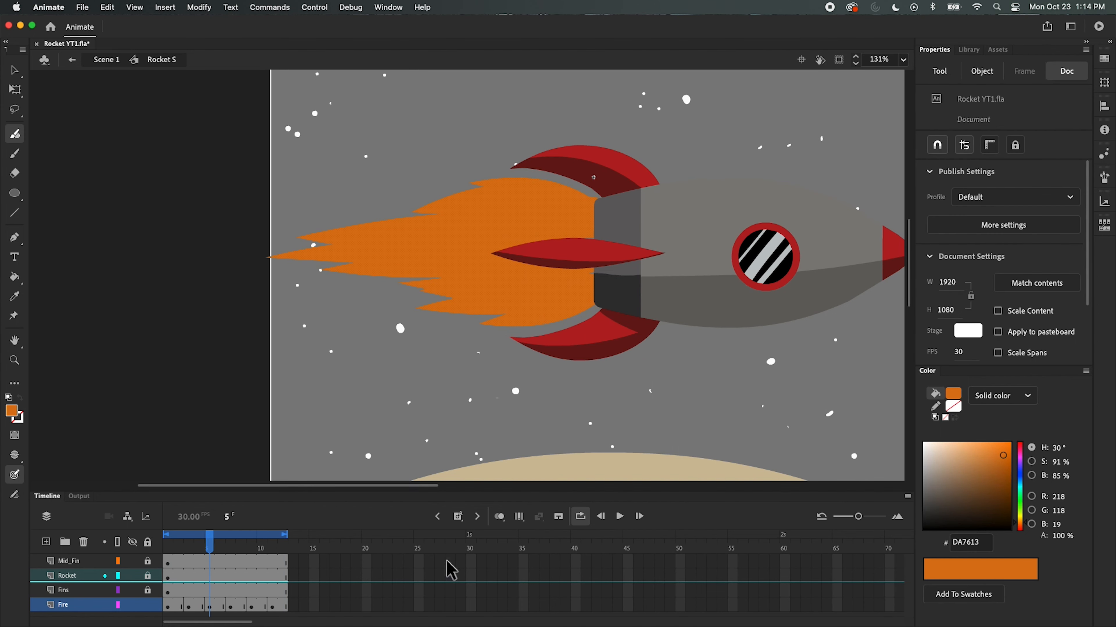
Step: Sample the yellow inner flame colour FEC724 from frame 1 of the Fire layer as the fill
{"action": "left_click", "coordinate": [171, 605]}
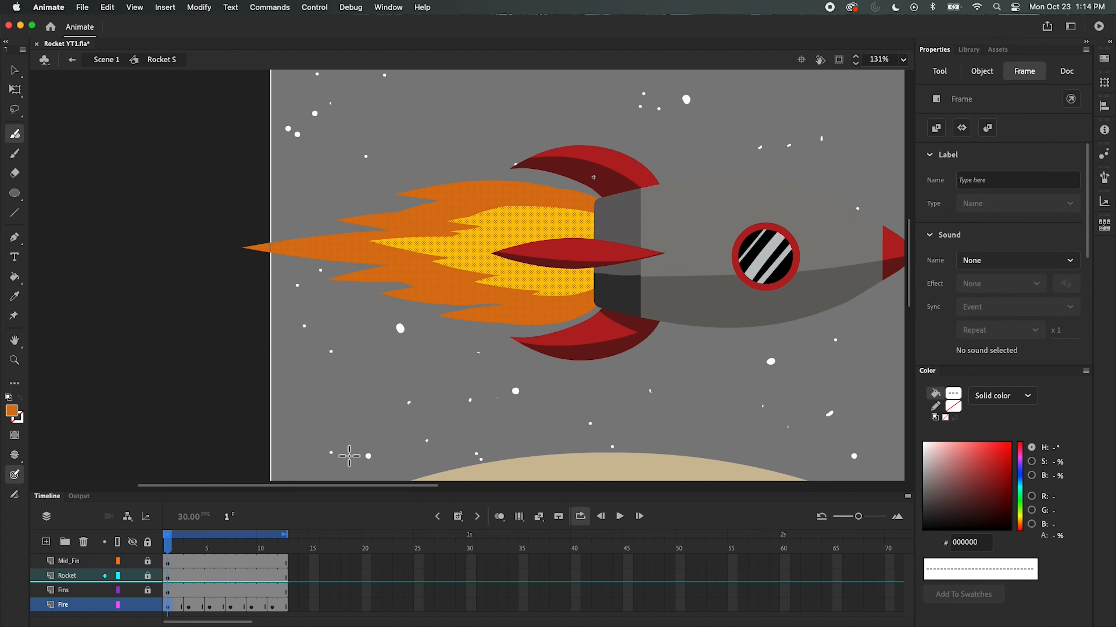
{"action": "left_click", "coordinate": [15, 69]}
{"action": "left_click", "coordinate": [447, 400]}
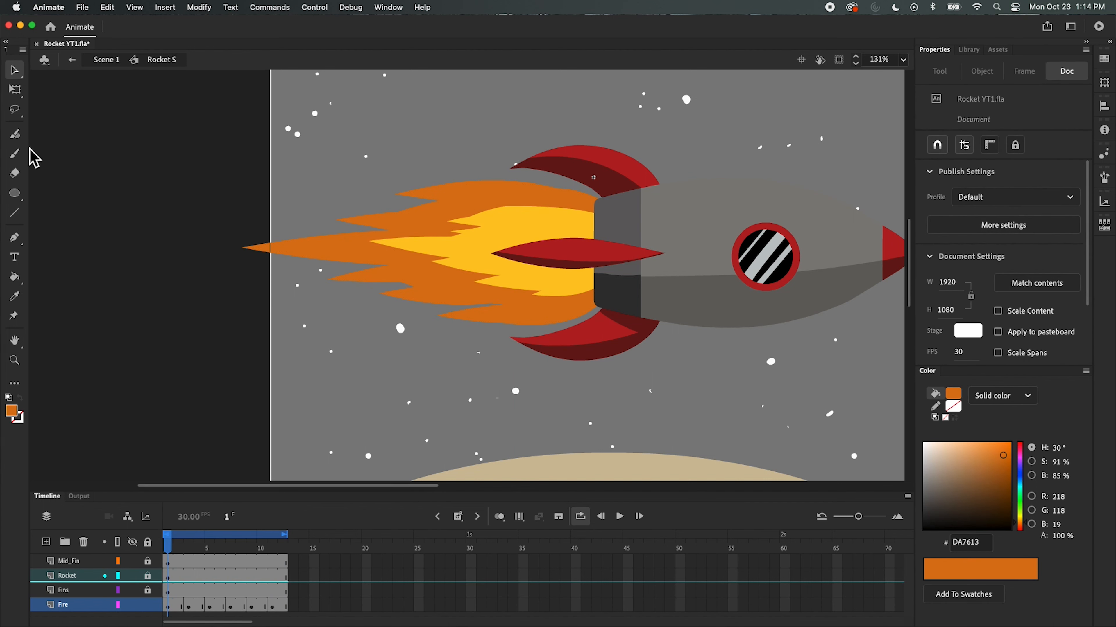
{"action": "left_click", "coordinate": [14, 297]}
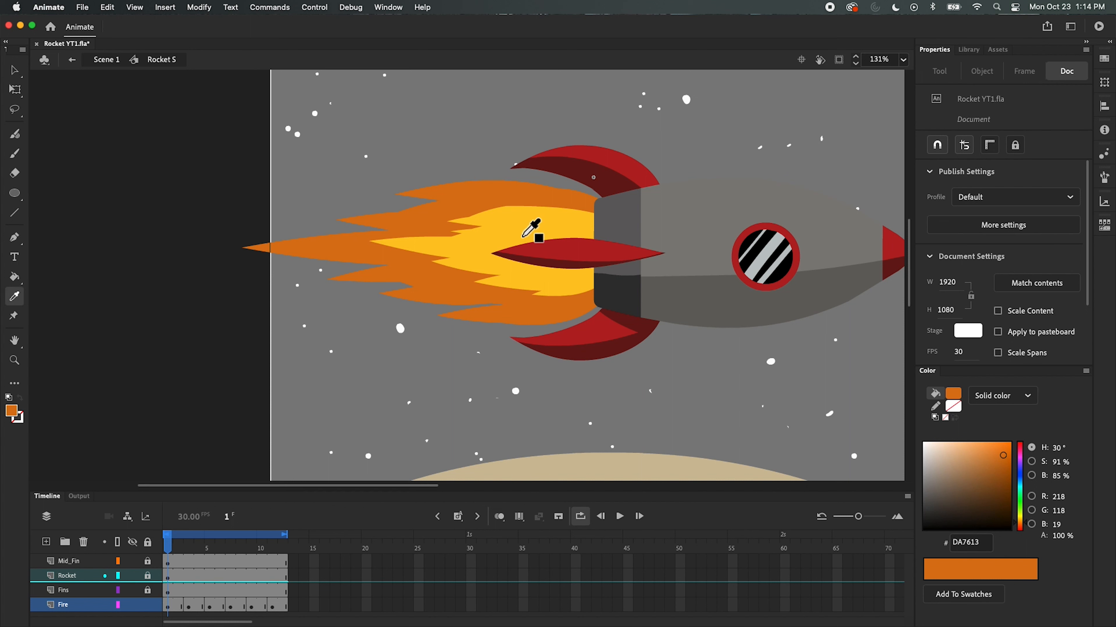
{"action": "left_click", "coordinate": [523, 236]}
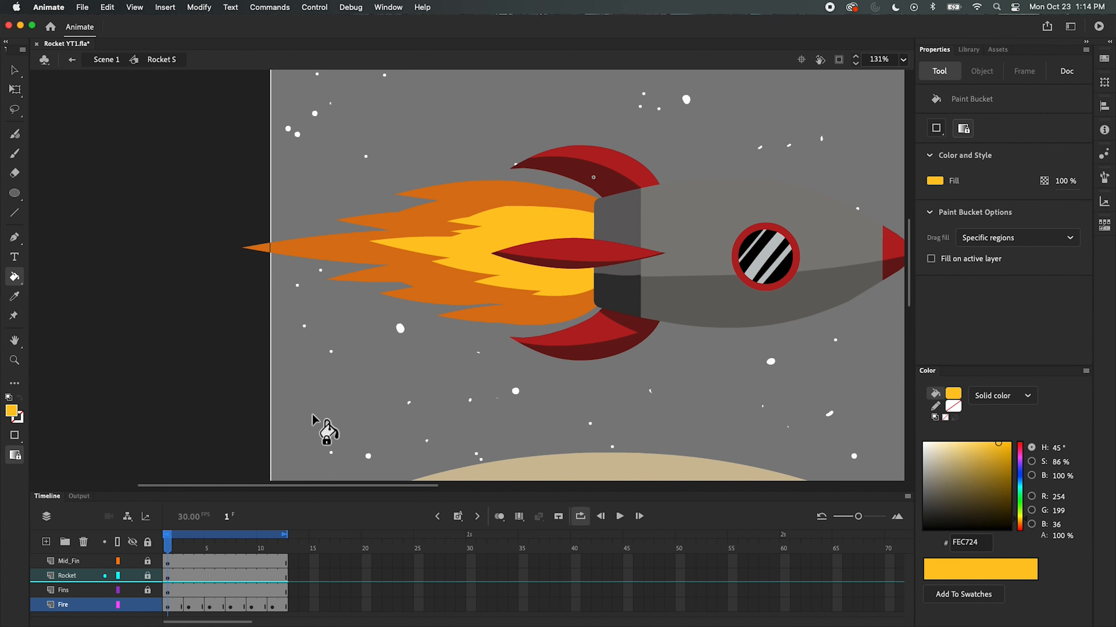
Step: At frame 3 of the Fire layer, turn looping off and onion skinning on with the onion range ending at frame 4
{"action": "left_click", "coordinate": [190, 607]}
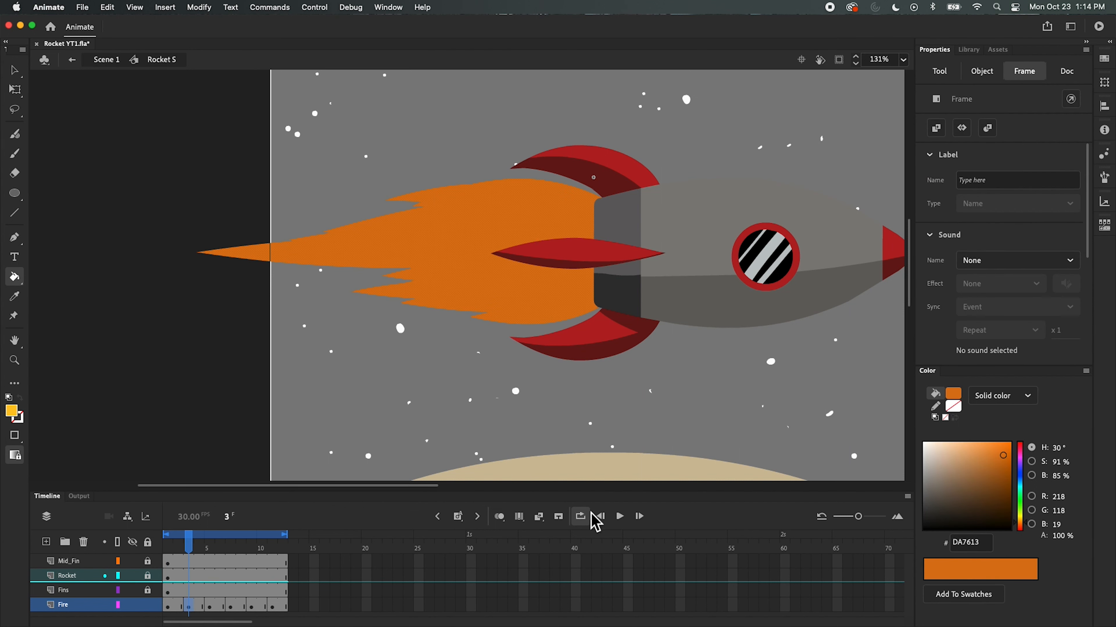
{"action": "left_click", "coordinate": [580, 518]}
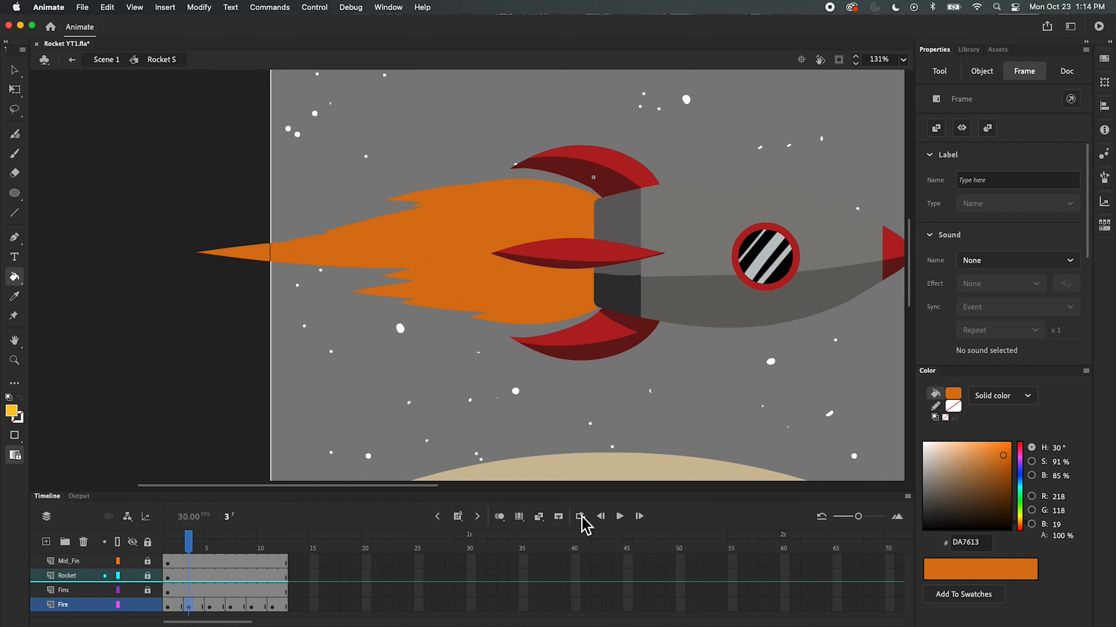
{"action": "left_click", "coordinate": [500, 517]}
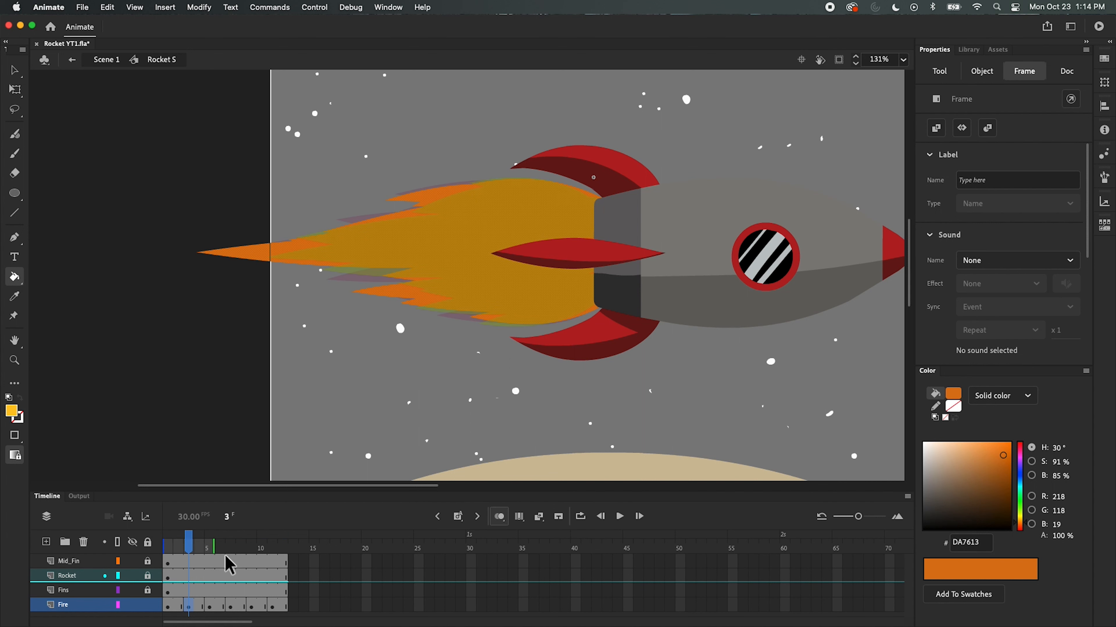
{"action": "mouse_move", "coordinate": [220, 557]}
{"action": "left_mouse_down"}
{"action": "mouse_move", "coordinate": [193, 553]}
{"action": "mouse_move", "coordinate": [203, 560]}
{"action": "left_mouse_up"}
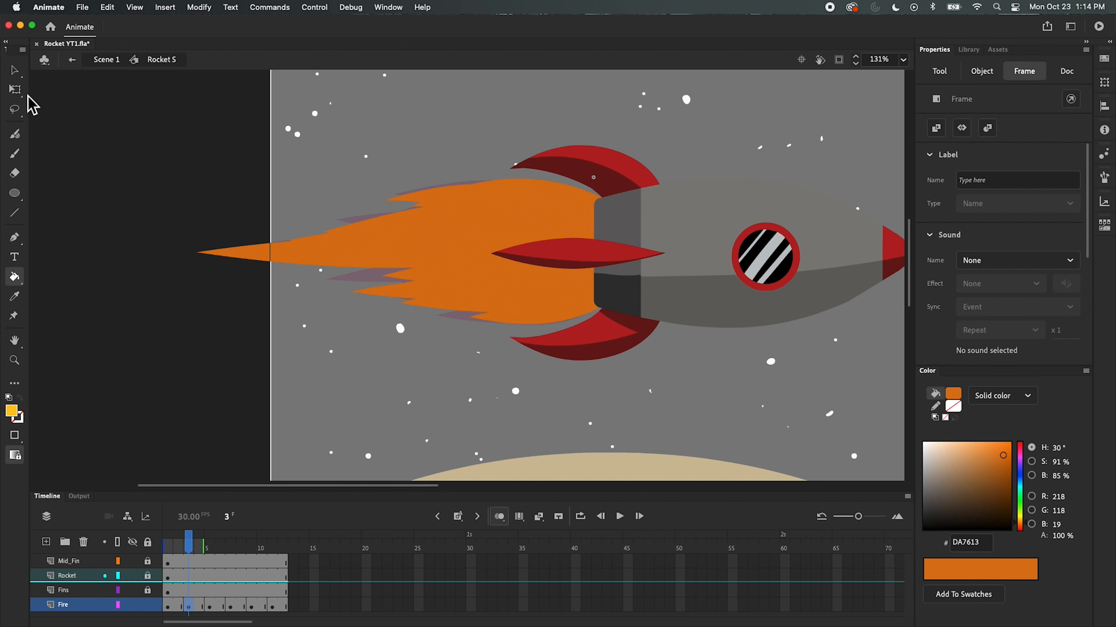
Step: Paint the jagged yellow inner flame over the orange exhaust at frame 3 with the Fluid Brush
{"action": "left_click", "coordinate": [15, 135]}
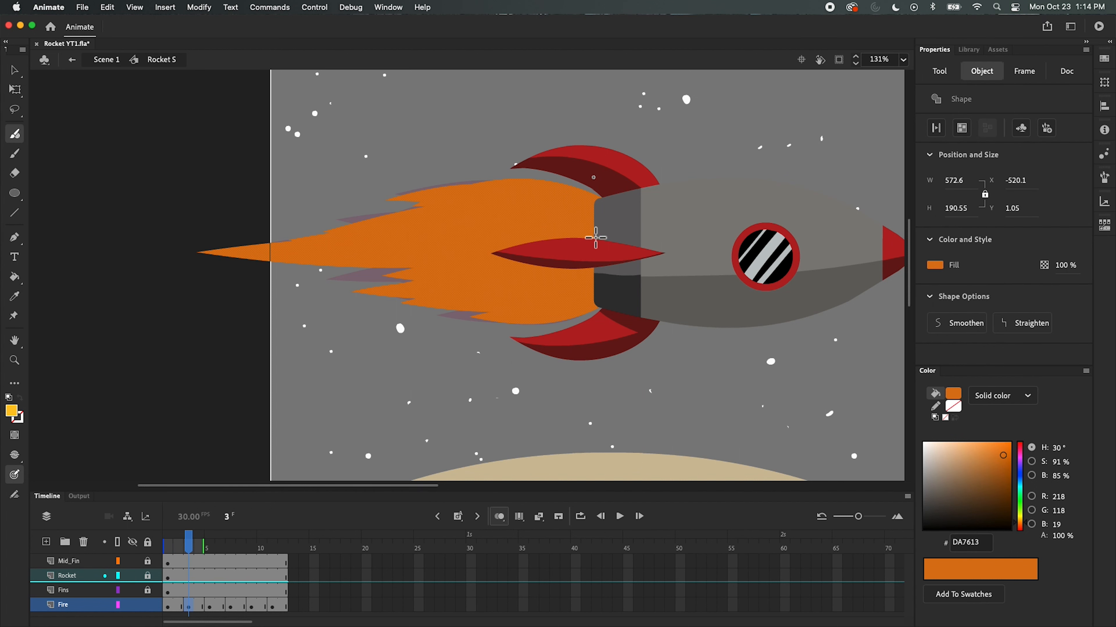
{"action": "left_click_drag", "start_coordinate": [604, 233], "coordinate": [461, 229]}
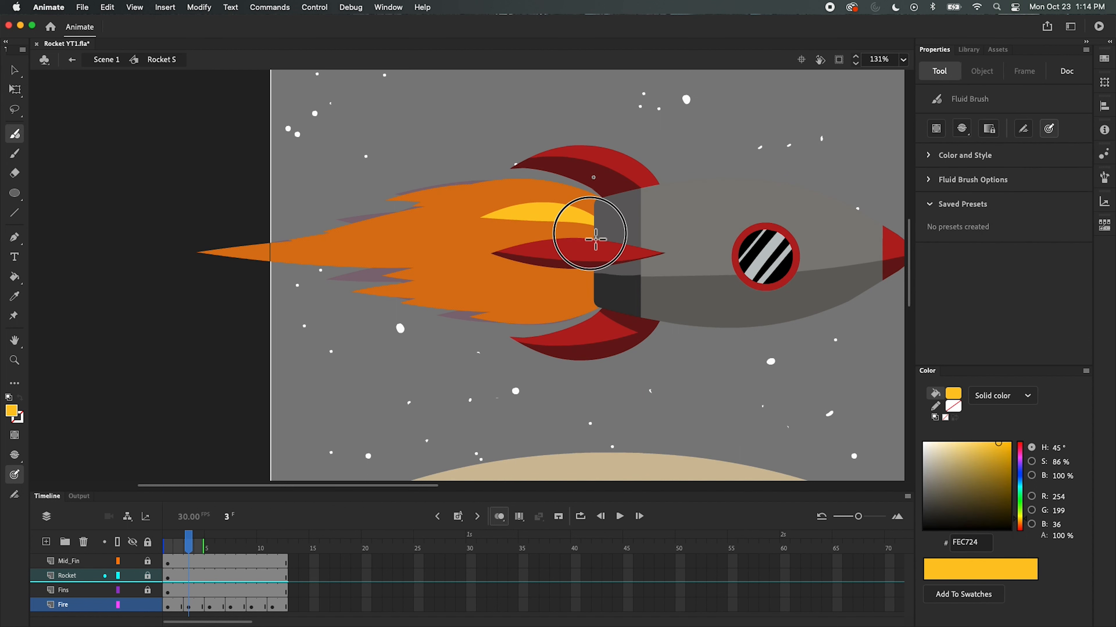
{"action": "left_click_drag", "start_coordinate": [588, 232], "coordinate": [382, 241]}
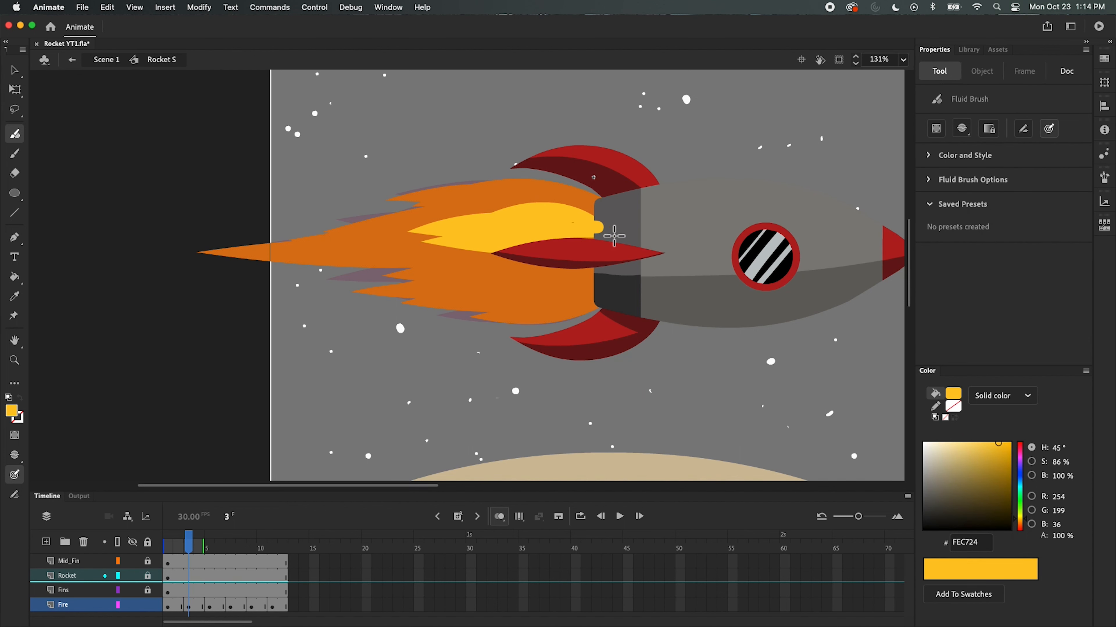
{"action": "left_click_drag", "start_coordinate": [606, 211], "coordinate": [435, 215]}
{"action": "left_click_drag", "start_coordinate": [614, 256], "coordinate": [505, 259]}
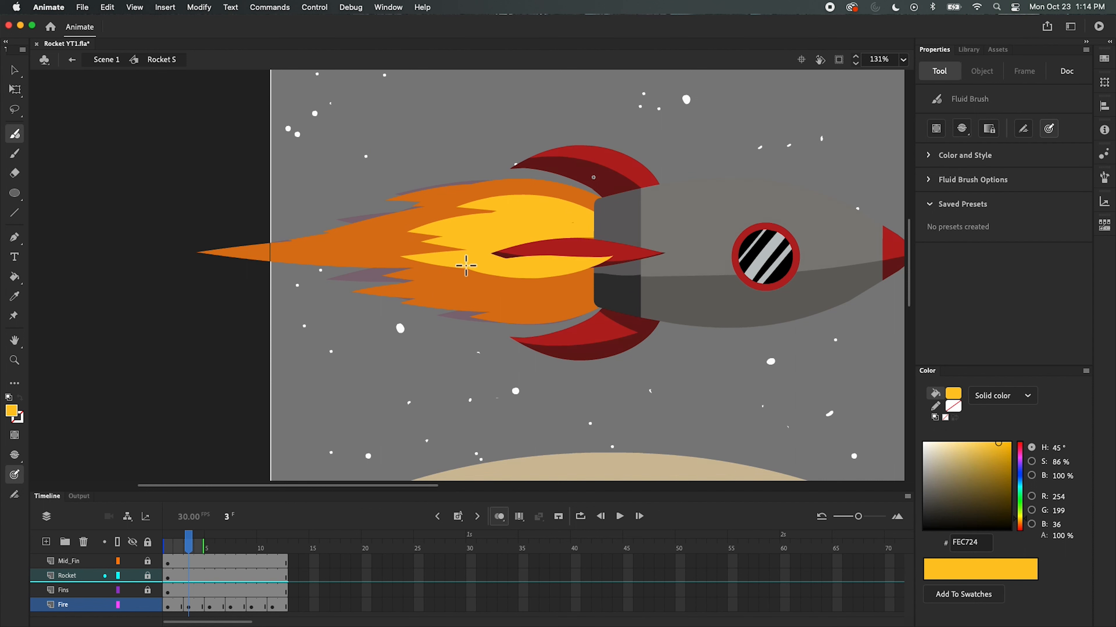
{"action": "left_click_drag", "start_coordinate": [632, 277], "coordinate": [441, 293]}
{"action": "left_click_drag", "start_coordinate": [604, 281], "coordinate": [425, 272]}
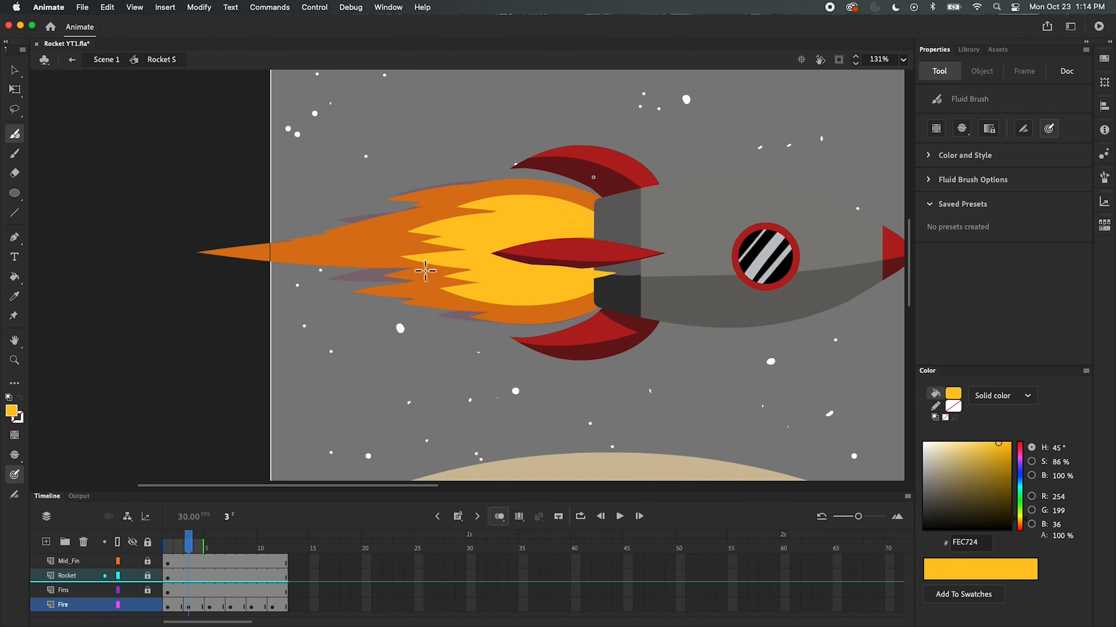
Step: Go to frame 5 of the Fire layer and turn off onion skinning
{"action": "mouse_move", "coordinate": [203, 553]}
{"action": "left_mouse_down"}
{"action": "mouse_move", "coordinate": [175, 553]}
{"action": "mouse_move", "coordinate": [210, 556]}
{"action": "left_mouse_up"}
{"action": "left_click", "coordinate": [496, 520]}
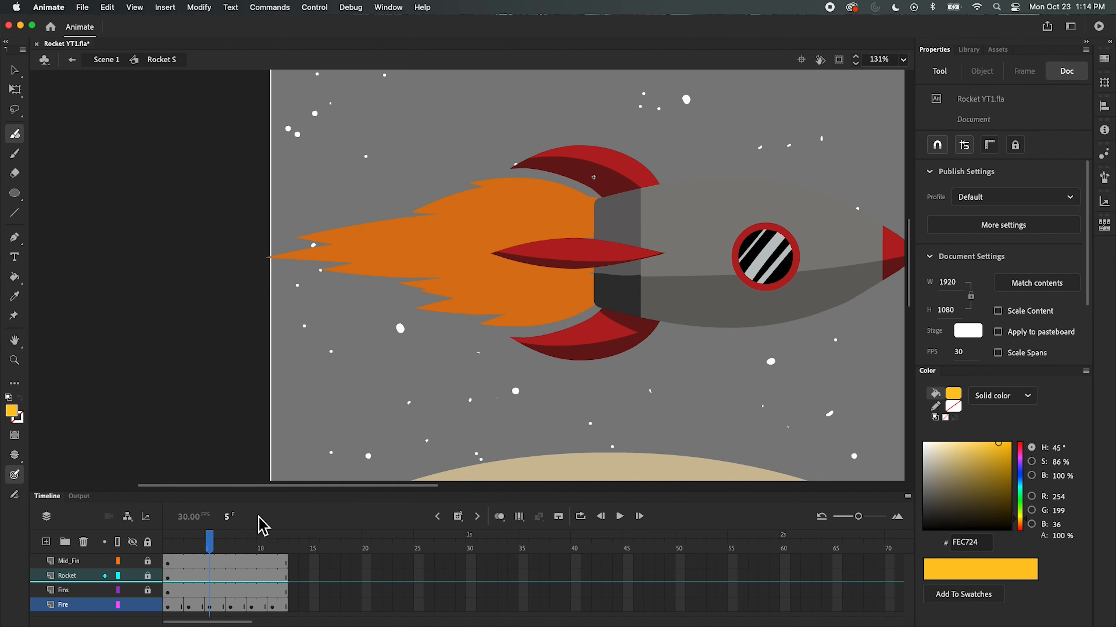
{"action": "left_click", "coordinate": [210, 607]}
Step: Paint the yellow inner flame with pointed tips over the orange exhaust at frame 5
{"action": "mouse_move", "coordinate": [623, 235]}
{"action": "left_mouse_down"}
{"action": "mouse_move", "coordinate": [500, 218]}
{"action": "mouse_move", "coordinate": [398, 242]}
{"action": "left_mouse_up"}
{"action": "left_click_drag", "start_coordinate": [516, 214], "coordinate": [534, 222]}
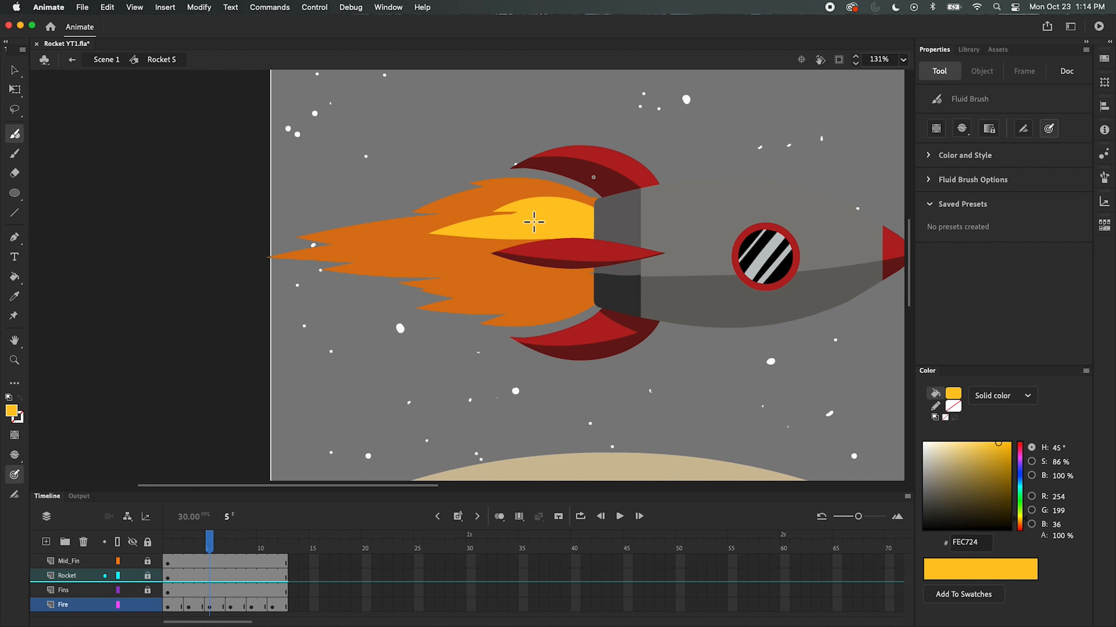
{"action": "left_click_drag", "start_coordinate": [615, 246], "coordinate": [522, 253]}
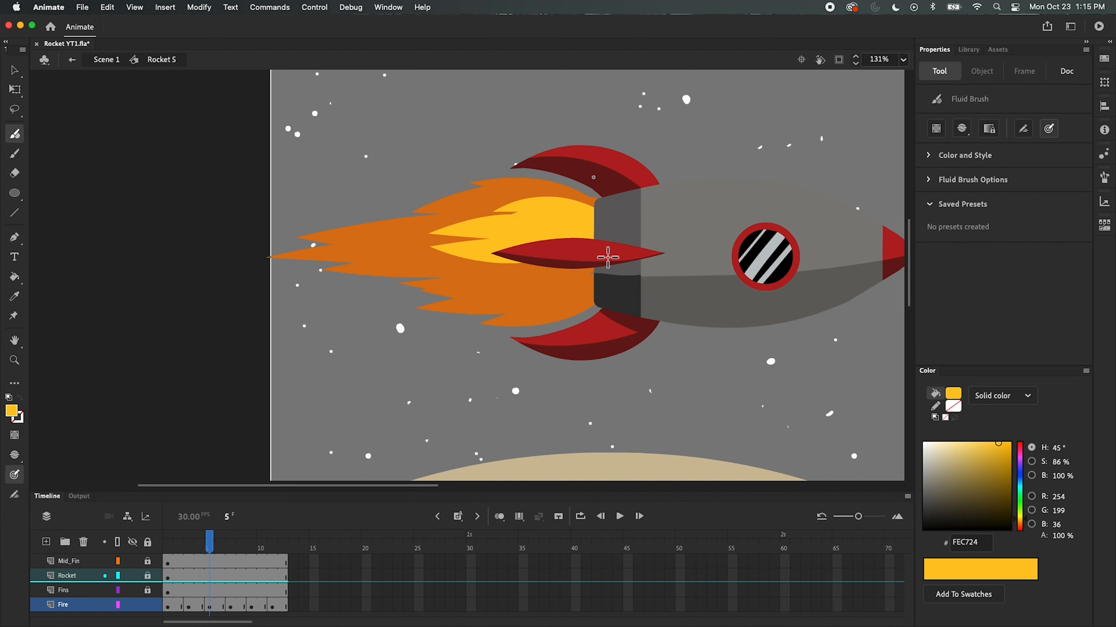
{"action": "left_click_drag", "start_coordinate": [608, 257], "coordinate": [381, 259]}
{"action": "mouse_move", "coordinate": [615, 265]}
{"action": "left_mouse_down"}
{"action": "mouse_move", "coordinate": [490, 273]}
{"action": "mouse_move", "coordinate": [469, 291]}
{"action": "left_mouse_up"}
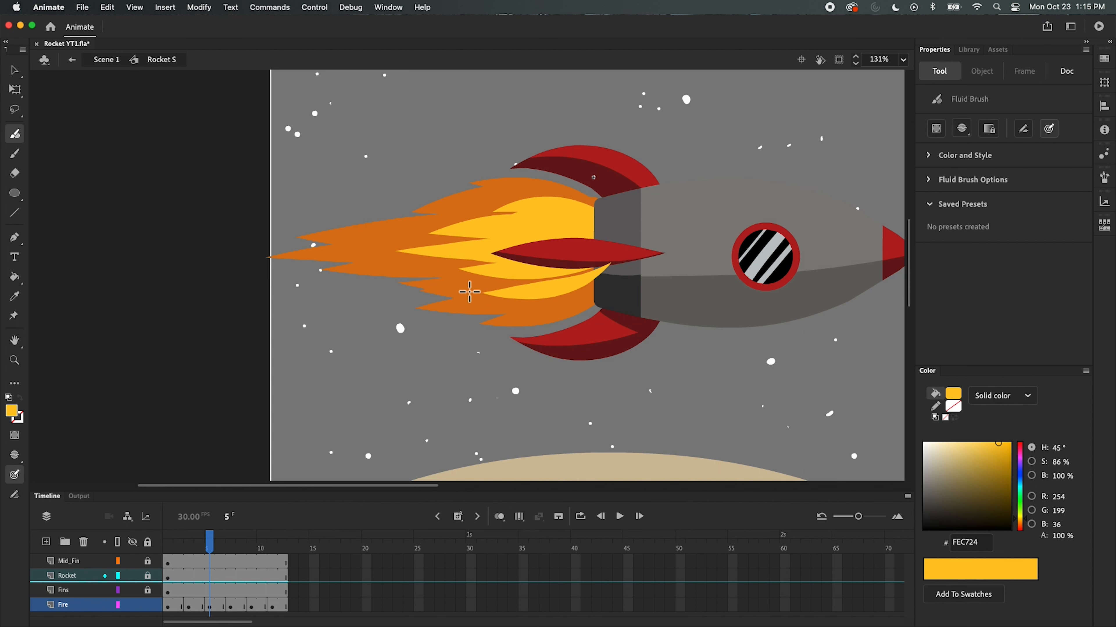
{"action": "left_click_drag", "start_coordinate": [597, 283], "coordinate": [497, 300]}
{"action": "left_click_drag", "start_coordinate": [623, 266], "coordinate": [518, 282]}
{"action": "mouse_move", "coordinate": [603, 281]}
{"action": "left_mouse_down"}
{"action": "mouse_move", "coordinate": [507, 281]}
{"action": "mouse_move", "coordinate": [609, 274]}
{"action": "mouse_move", "coordinate": [457, 280]}
{"action": "left_mouse_up"}
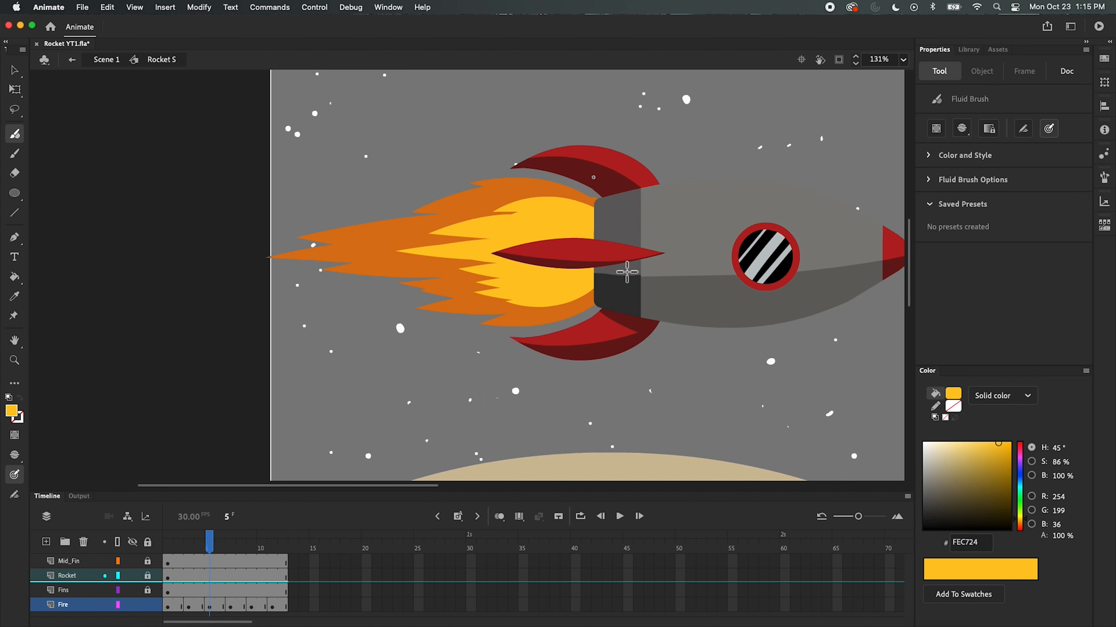
Step: At frame 7, paint the upper part of the yellow inner flame, undoing and redrawing unwanted strokes
{"action": "mouse_move", "coordinate": [211, 547]}
{"action": "left_mouse_down"}
{"action": "mouse_move", "coordinate": [166, 548]}
{"action": "mouse_move", "coordinate": [230, 557]}
{"action": "left_mouse_up"}
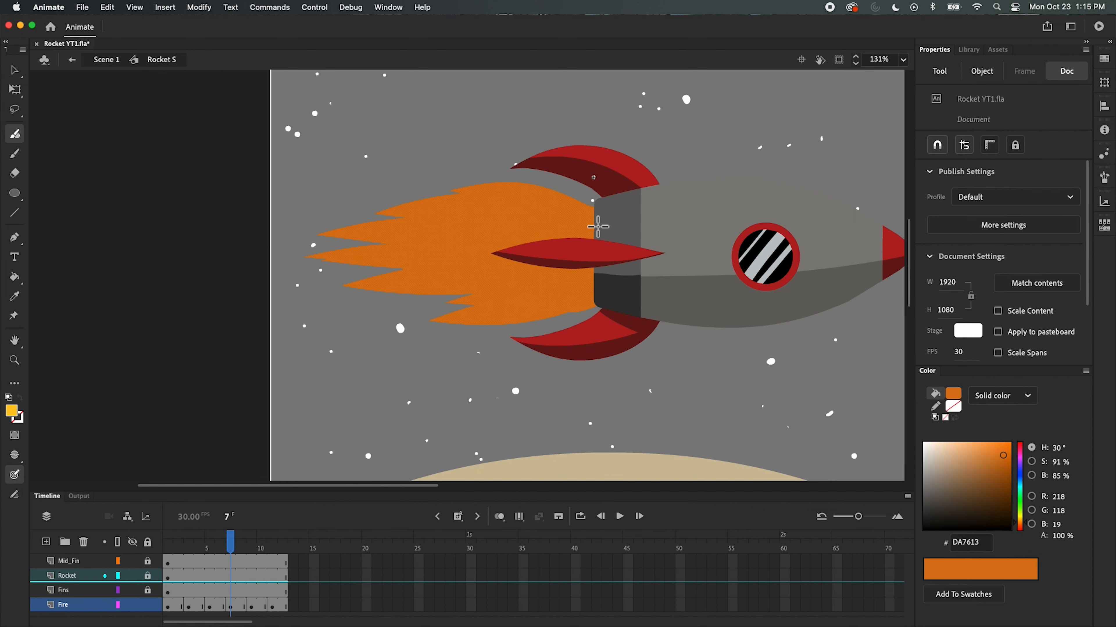
{"action": "mouse_move", "coordinate": [598, 227]}
{"action": "left_mouse_down"}
{"action": "mouse_move", "coordinate": [463, 213]}
{"action": "mouse_move", "coordinate": [500, 237]}
{"action": "mouse_move", "coordinate": [404, 231]}
{"action": "mouse_move", "coordinate": [567, 233]}
{"action": "mouse_move", "coordinate": [403, 249]}
{"action": "left_mouse_up"}
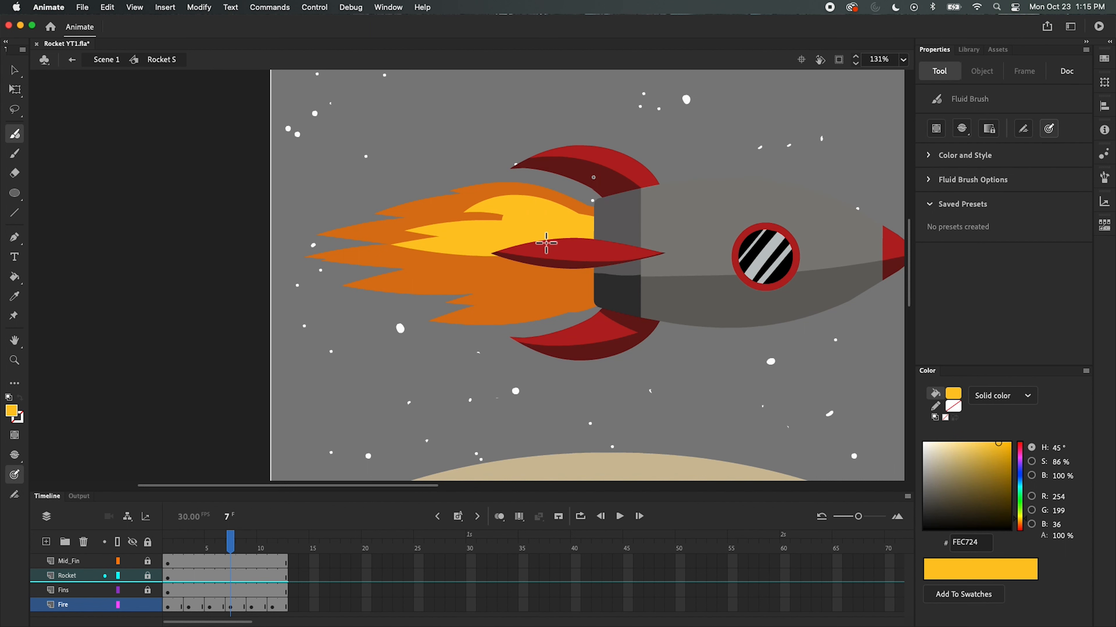
{"action": "key", "text": "super+z"}
{"action": "key", "text": "super+z"}
{"action": "mouse_move", "coordinate": [624, 239]}
{"action": "left_mouse_down"}
{"action": "mouse_move", "coordinate": [435, 233]}
{"action": "mouse_move", "coordinate": [385, 238]}
{"action": "mouse_move", "coordinate": [599, 252]}
{"action": "mouse_move", "coordinate": [390, 247]}
{"action": "left_mouse_up"}
{"action": "mouse_move", "coordinate": [611, 258]}
{"action": "left_mouse_down"}
{"action": "mouse_move", "coordinate": [440, 262]}
{"action": "mouse_move", "coordinate": [424, 283]}
{"action": "left_mouse_up"}
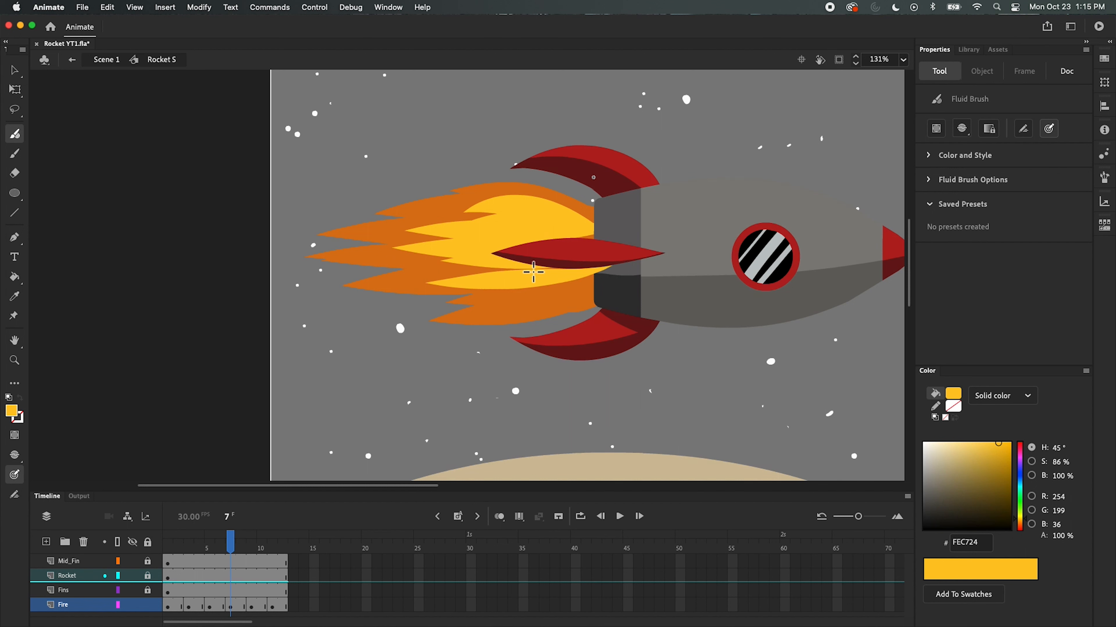
{"action": "left_click_drag", "start_coordinate": [605, 282], "coordinate": [491, 285]}
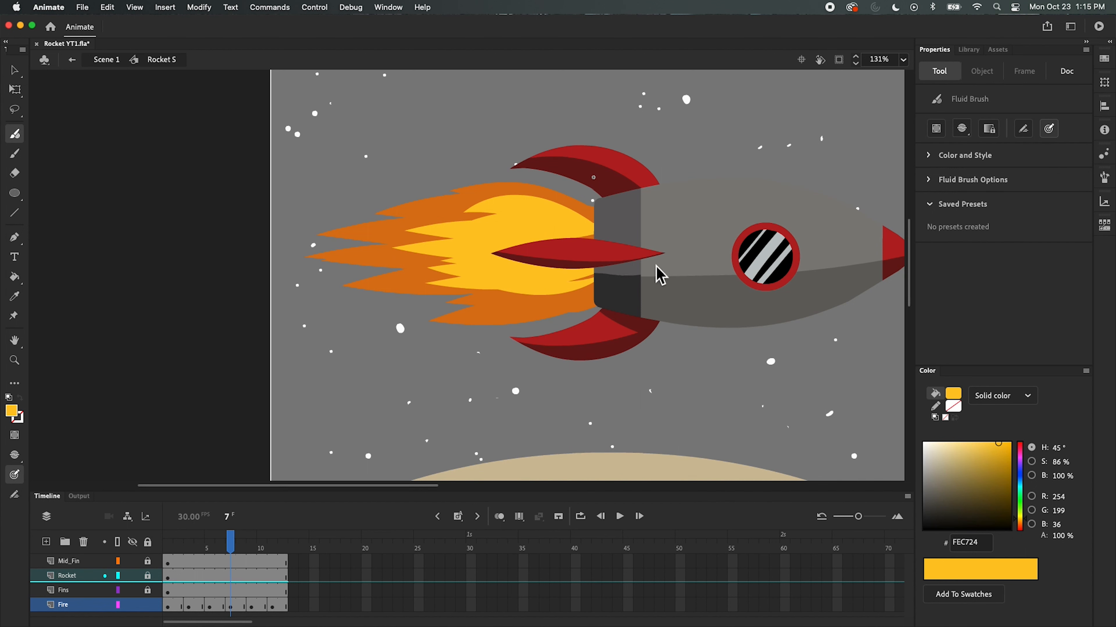
{"action": "key", "text": "super+z"}
{"action": "key", "text": "super+z"}
{"action": "key", "text": "super+z"}
Step: Paint the lower part of the yellow inner flame at frame 7, filling it up to the rocket's nozzle
{"action": "left_click_drag", "start_coordinate": [614, 274], "coordinate": [432, 261]}
{"action": "mouse_move", "coordinate": [611, 246]}
{"action": "left_mouse_down"}
{"action": "mouse_move", "coordinate": [574, 252]}
{"action": "mouse_move", "coordinate": [595, 233]}
{"action": "left_mouse_up"}
{"action": "mouse_move", "coordinate": [617, 271]}
{"action": "left_mouse_down"}
{"action": "mouse_move", "coordinate": [457, 278]}
{"action": "mouse_move", "coordinate": [493, 300]}
{"action": "left_mouse_up"}
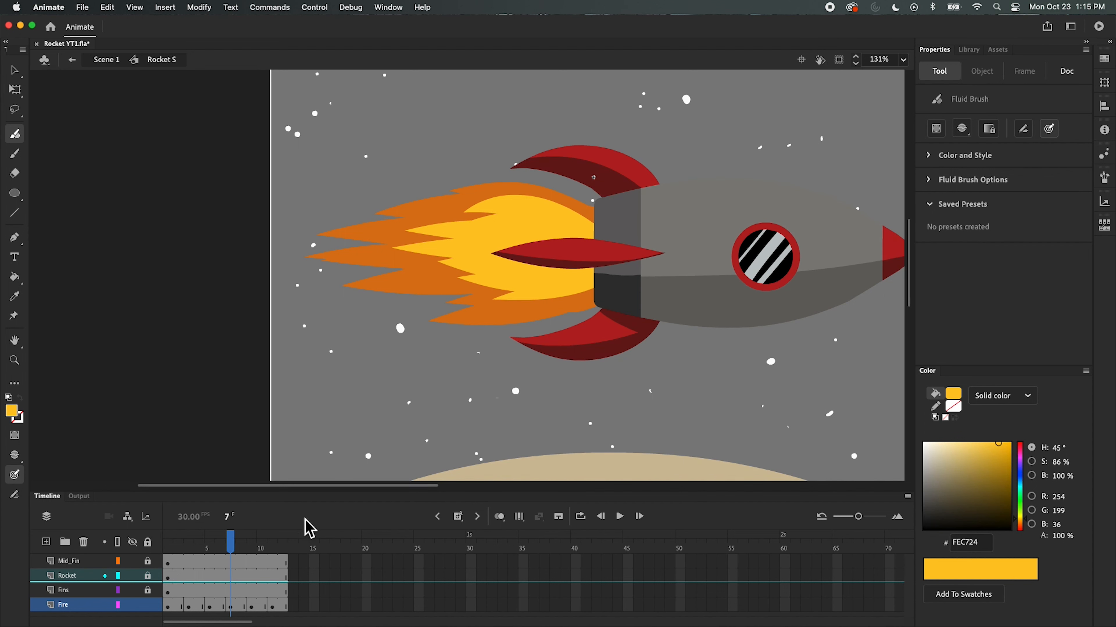
Step: Paint the yellow inner flame with pointed tips over the orange exhaust at frame 9
{"action": "left_click", "coordinate": [251, 537]}
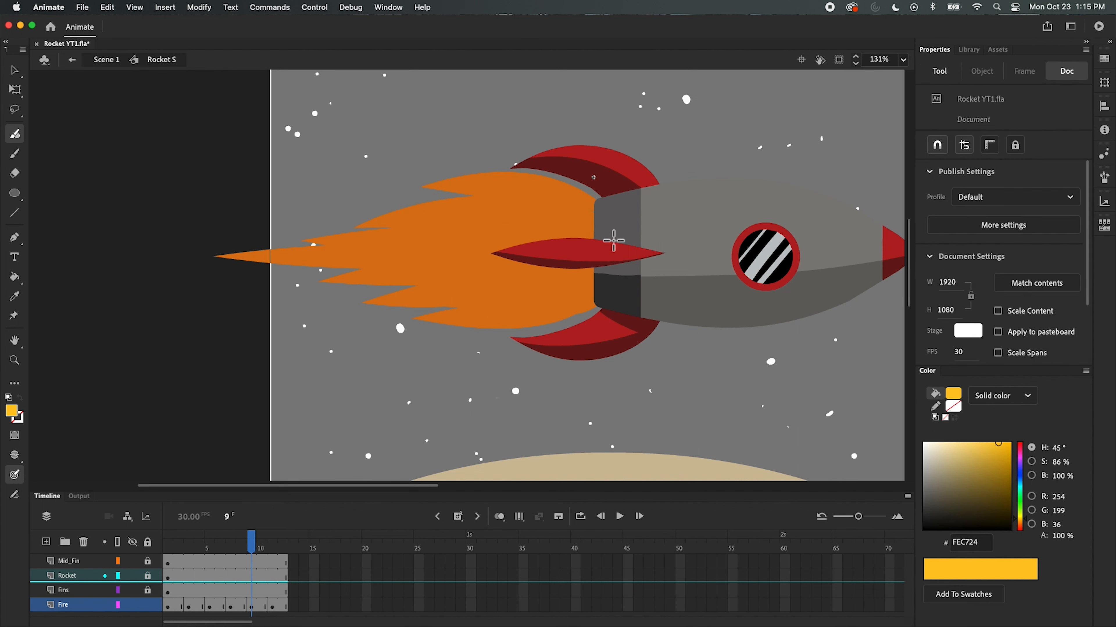
{"action": "left_click_drag", "start_coordinate": [613, 239], "coordinate": [495, 228]}
{"action": "left_click_drag", "start_coordinate": [605, 242], "coordinate": [401, 238]}
{"action": "mouse_move", "coordinate": [538, 221]}
{"action": "left_mouse_down"}
{"action": "mouse_move", "coordinate": [593, 239]}
{"action": "mouse_move", "coordinate": [430, 248]}
{"action": "left_mouse_up"}
{"action": "mouse_move", "coordinate": [610, 269]}
{"action": "left_mouse_down"}
{"action": "mouse_move", "coordinate": [389, 272]}
{"action": "mouse_move", "coordinate": [449, 288]}
{"action": "left_mouse_up"}
{"action": "left_click_drag", "start_coordinate": [571, 288], "coordinate": [500, 293]}
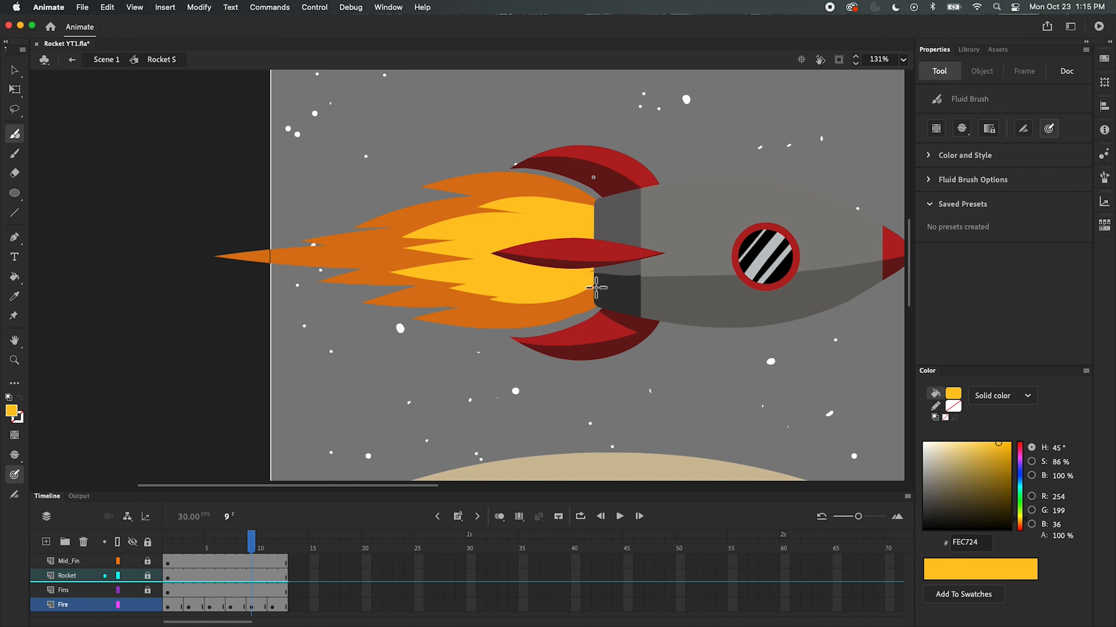
{"action": "left_click_drag", "start_coordinate": [591, 304], "coordinate": [464, 304]}
{"action": "left_click_drag", "start_coordinate": [603, 273], "coordinate": [628, 259]}
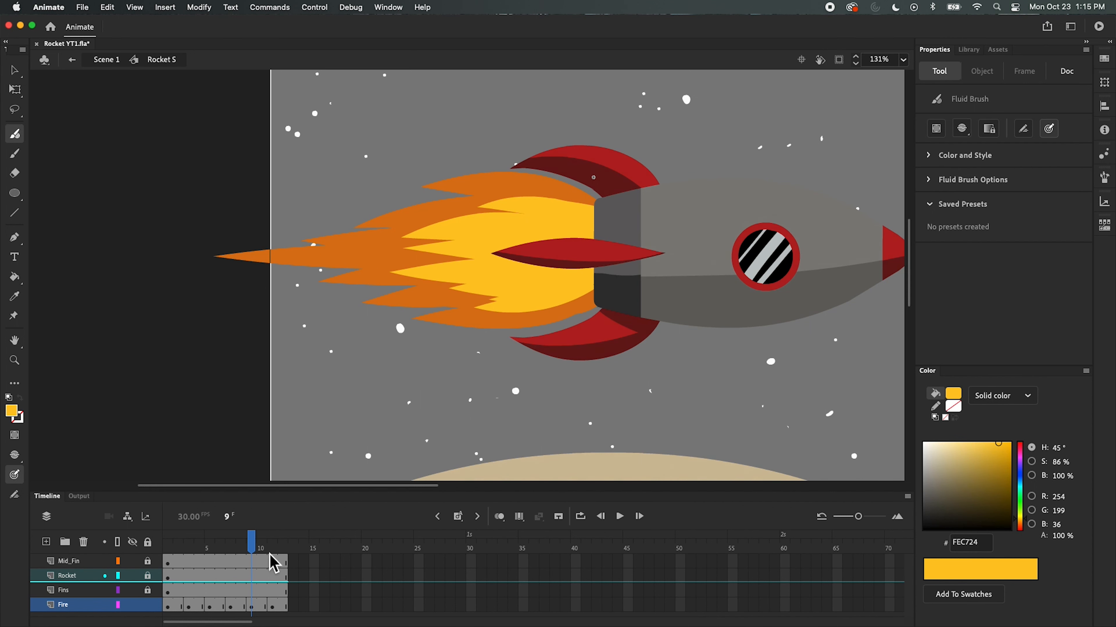
Step: Paint a longer yellow inner flame with pointed tips over the orange exhaust at frame 11
{"action": "left_click_drag", "start_coordinate": [251, 541], "coordinate": [272, 544]}
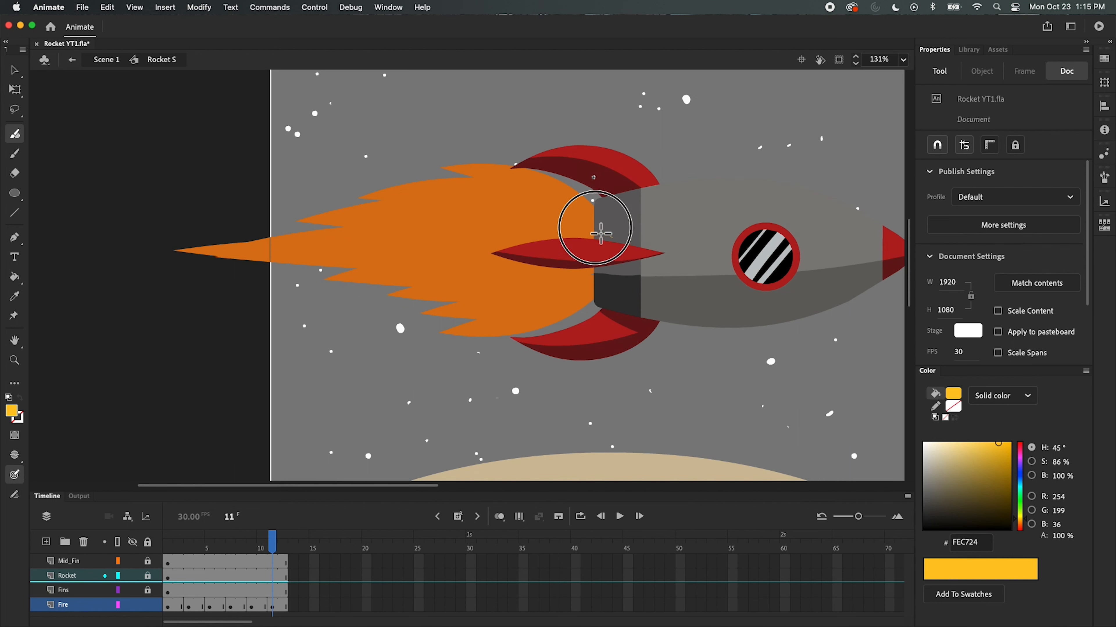
{"action": "mouse_move", "coordinate": [600, 233]}
{"action": "left_mouse_down"}
{"action": "mouse_move", "coordinate": [490, 193]}
{"action": "mouse_move", "coordinate": [355, 226]}
{"action": "left_mouse_up"}
{"action": "mouse_move", "coordinate": [607, 251]}
{"action": "left_mouse_down"}
{"action": "mouse_move", "coordinate": [350, 239]}
{"action": "mouse_move", "coordinate": [584, 234]}
{"action": "left_mouse_up"}
{"action": "left_click_drag", "start_coordinate": [618, 252], "coordinate": [411, 261]}
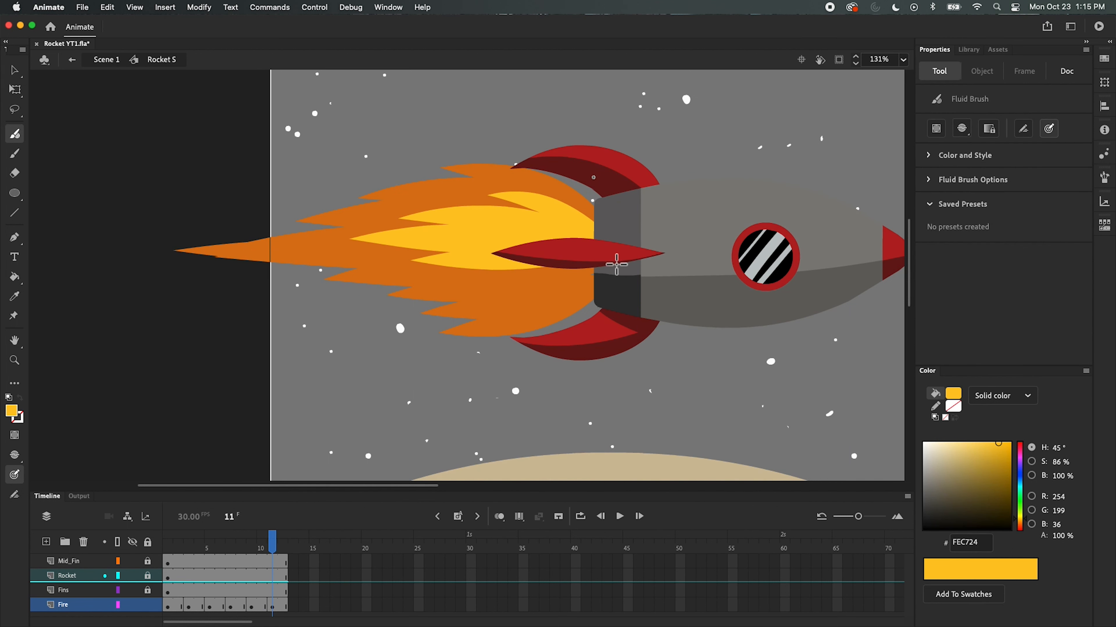
{"action": "mouse_move", "coordinate": [617, 265]}
{"action": "left_mouse_down"}
{"action": "mouse_move", "coordinate": [438, 280]}
{"action": "mouse_move", "coordinate": [538, 294]}
{"action": "mouse_move", "coordinate": [453, 295]}
{"action": "left_mouse_up"}
{"action": "mouse_move", "coordinate": [611, 273]}
{"action": "left_mouse_down"}
{"action": "mouse_move", "coordinate": [499, 309]}
{"action": "mouse_move", "coordinate": [560, 307]}
{"action": "mouse_move", "coordinate": [534, 309]}
{"action": "left_mouse_up"}
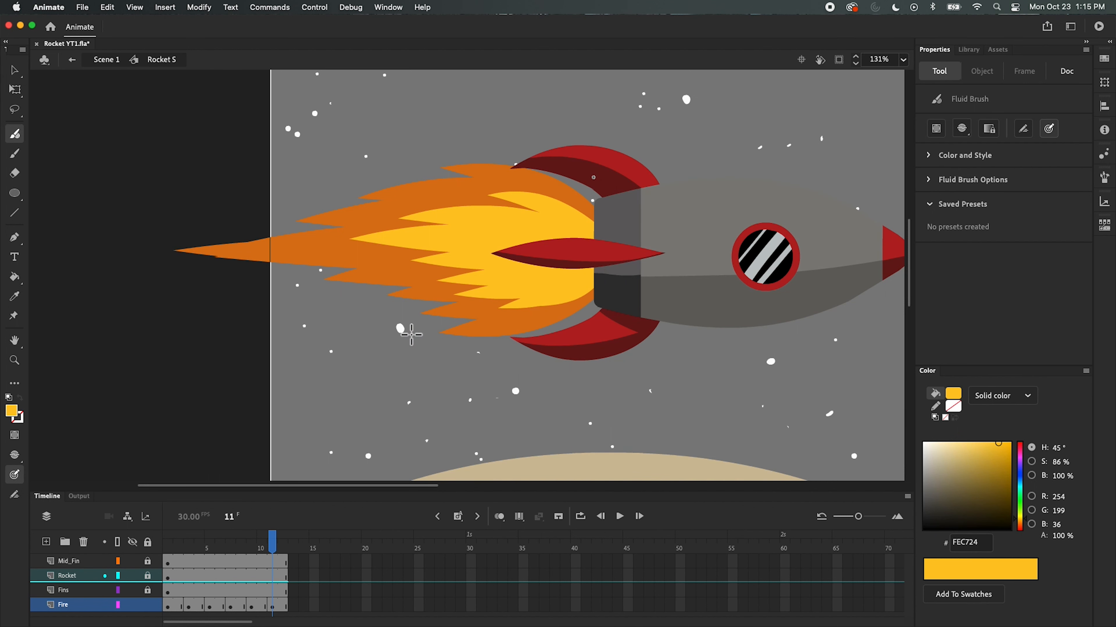
Step: Turn on loop playback and play the two-colour flame animation to check it, then stop it
{"action": "left_click", "coordinate": [580, 517]}
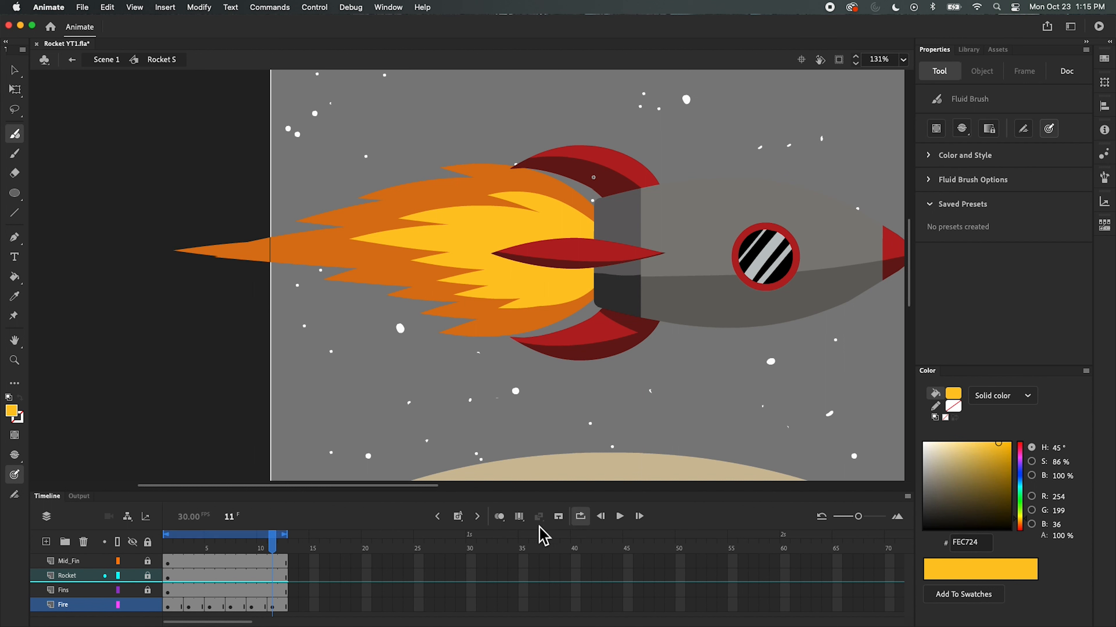
{"action": "left_click", "coordinate": [620, 517]}
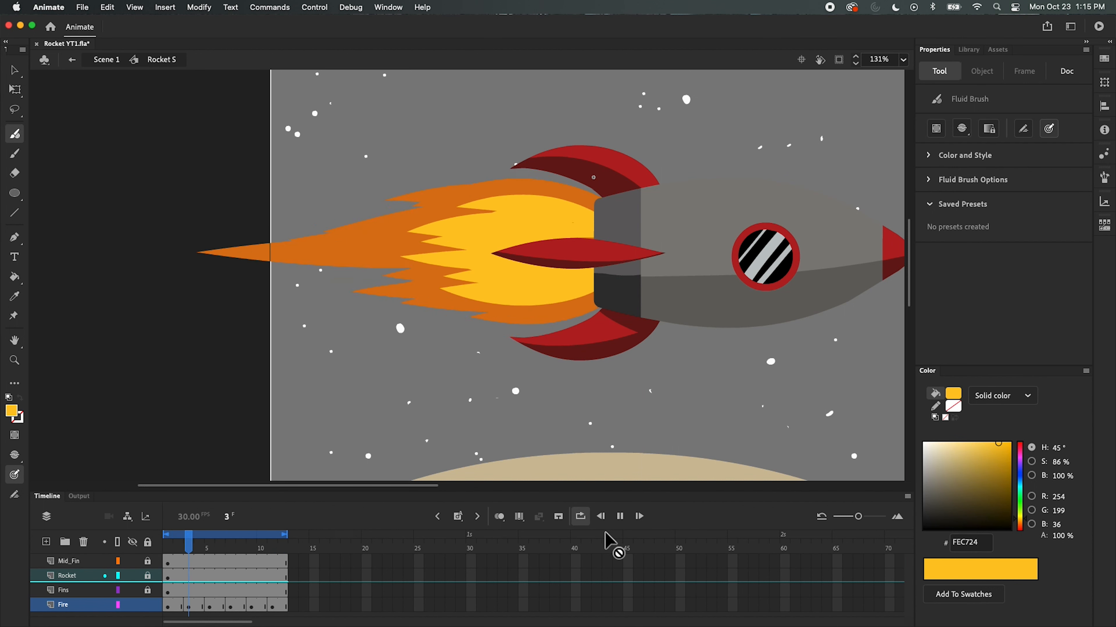
{"action": "left_click", "coordinate": [620, 516]}
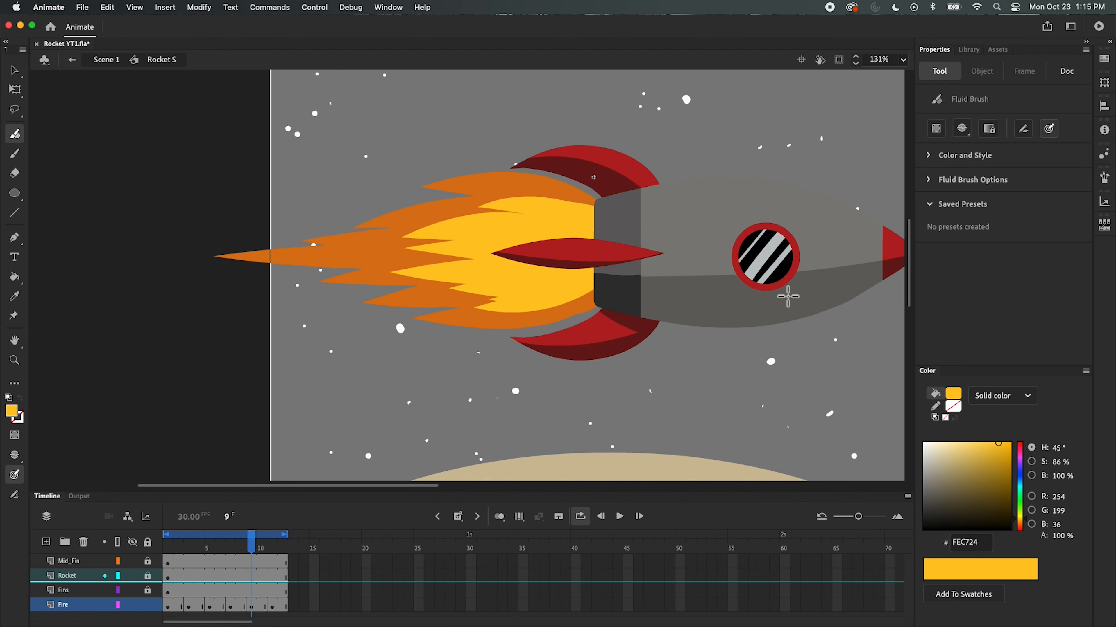
Step: Return to Scene 1 and move the rocket off the stage's left side to about X -494, Y 444
{"action": "left_click", "coordinate": [73, 59]}
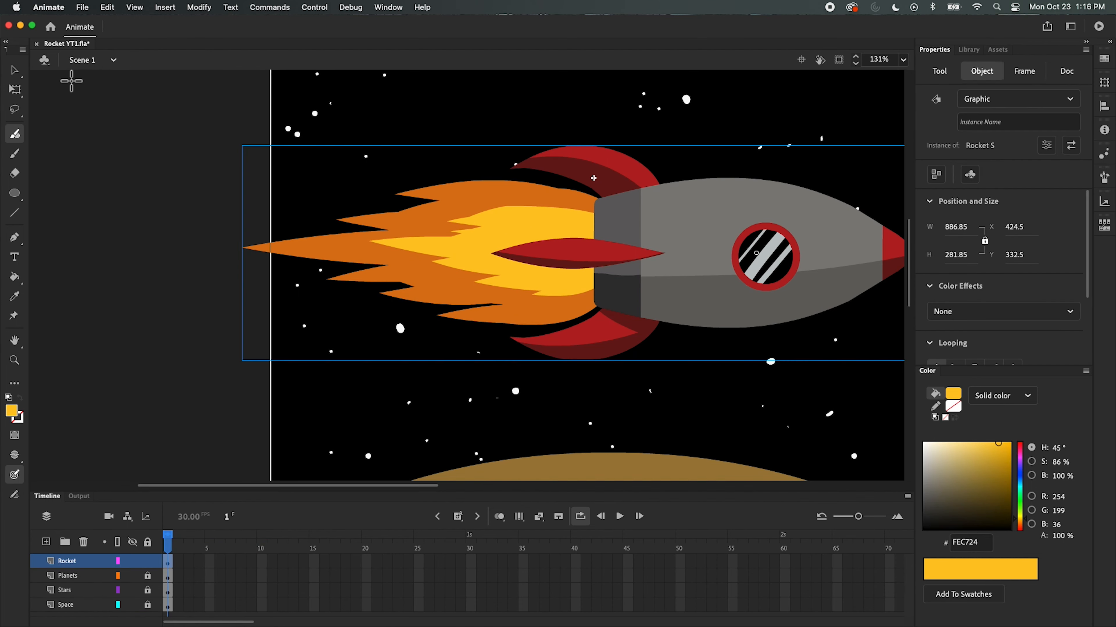
{"action": "key", "text": "super+minus"}
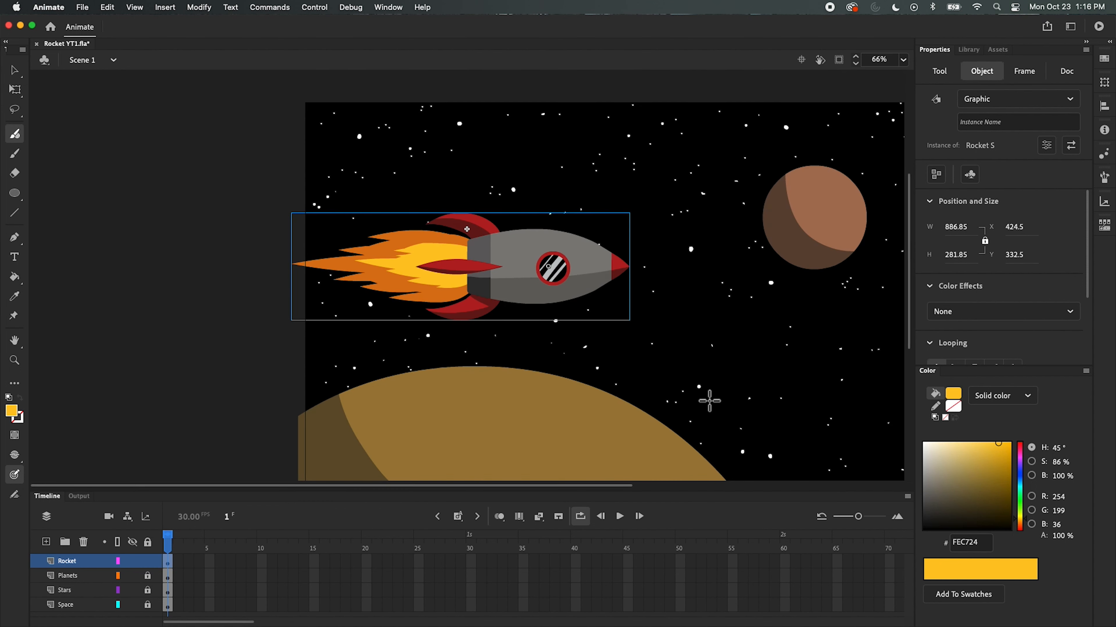
{"action": "left_click_drag", "start_coordinate": [796, 392], "coordinate": [656, 369]}
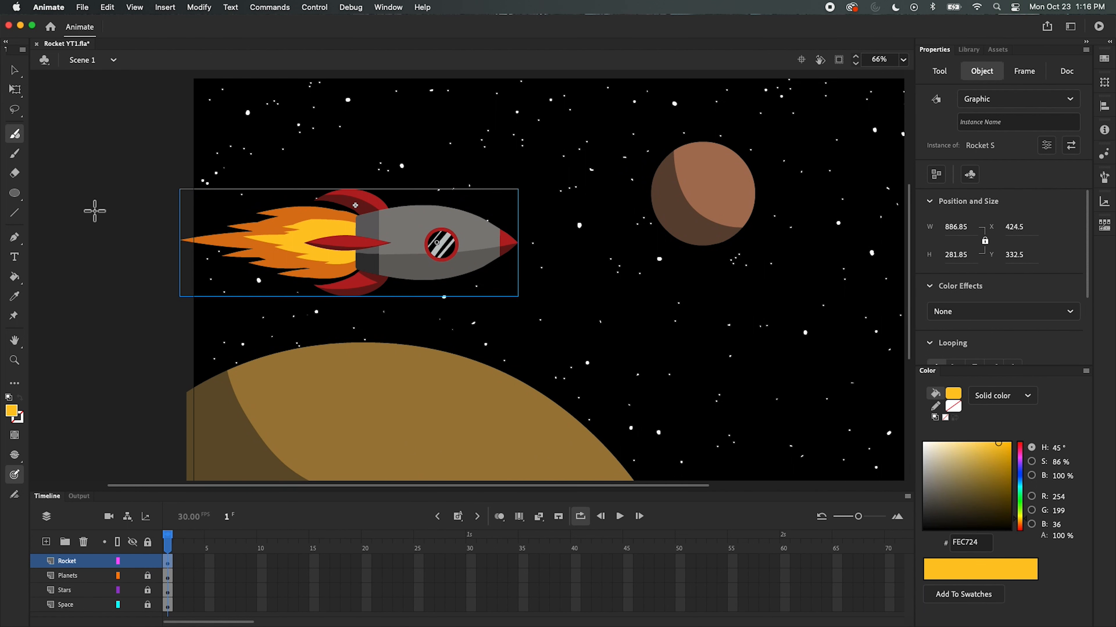
{"action": "left_click", "coordinate": [13, 72]}
{"action": "key", "text": "super+minus"}
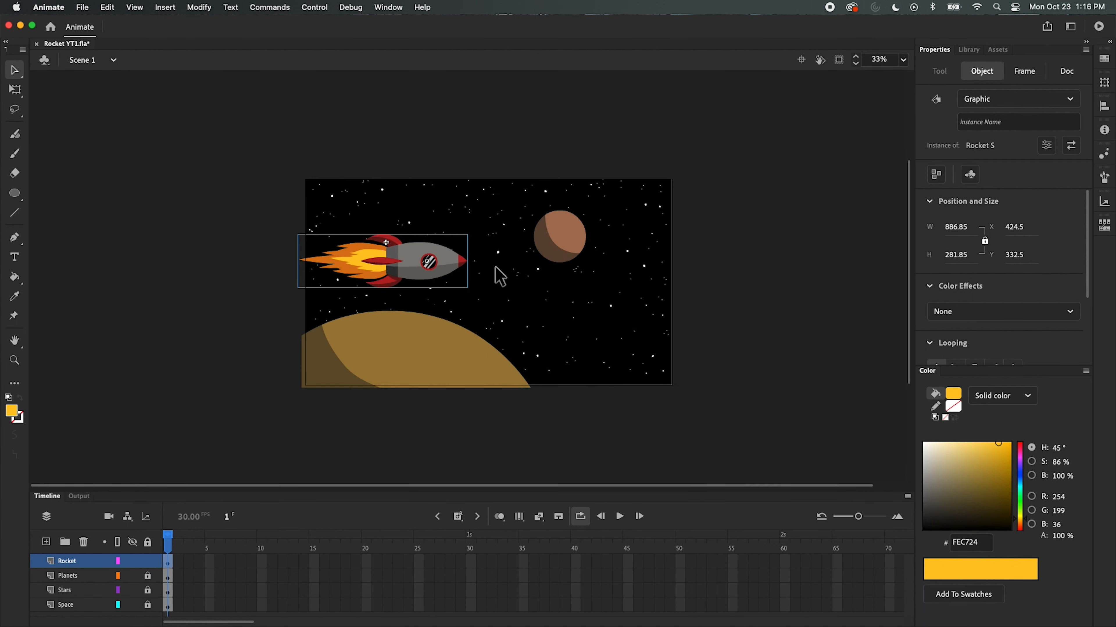
{"action": "left_click_drag", "start_coordinate": [446, 264], "coordinate": [249, 293]}
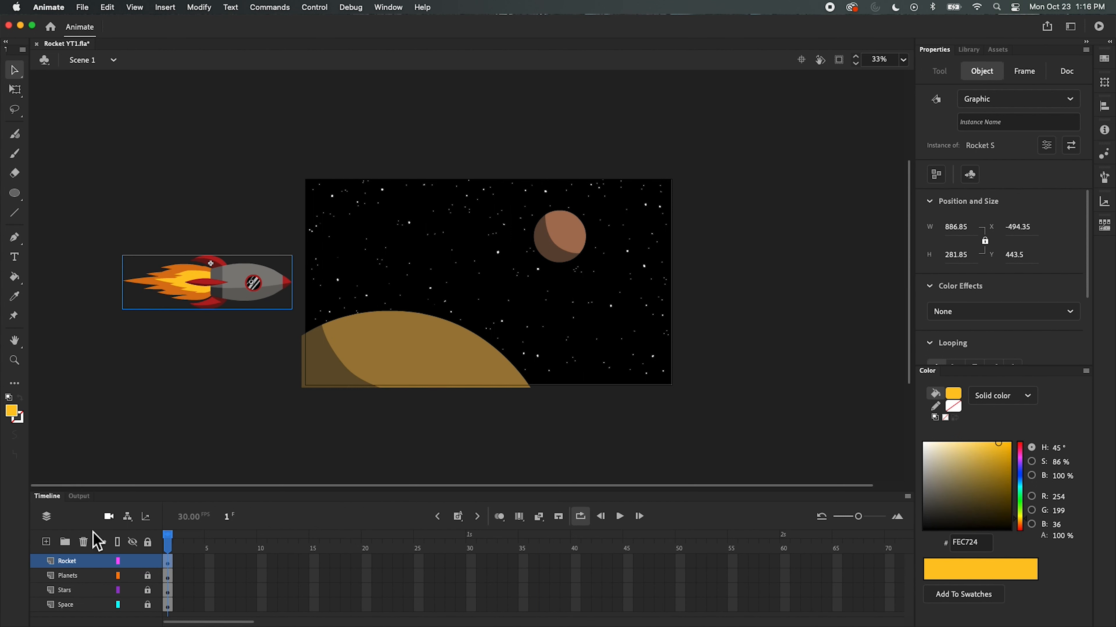
Step: Extend the Rocket, Planets, Stars and Space layers to frame 90 by inserting frames
{"action": "left_click_drag", "start_coordinate": [862, 520], "coordinate": [849, 522]}
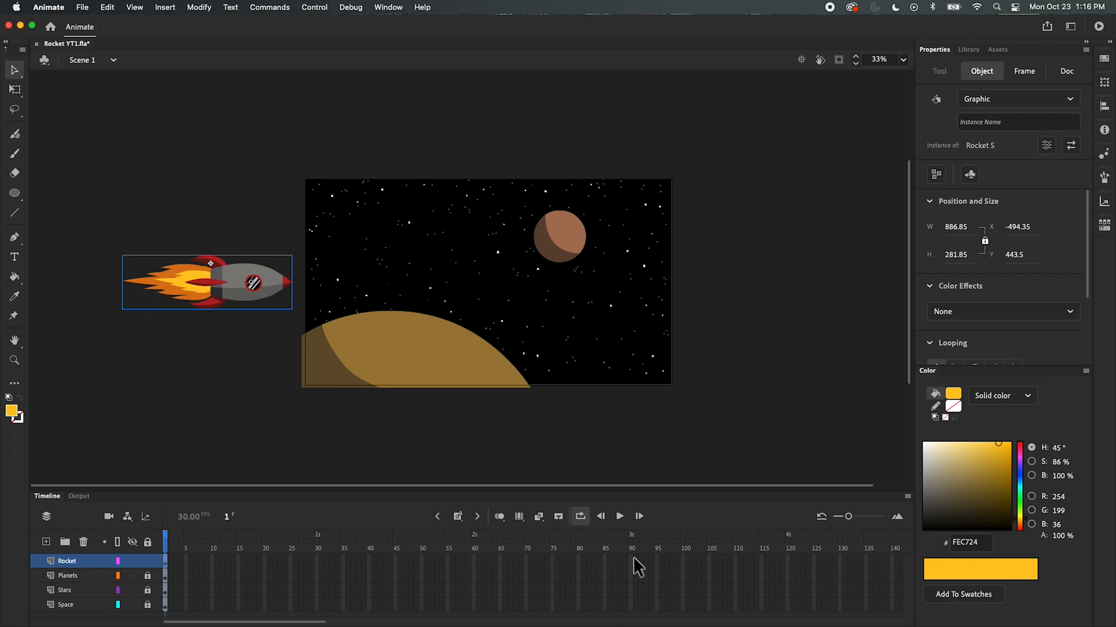
{"action": "left_click_drag", "start_coordinate": [634, 561], "coordinate": [175, 619]}
{"action": "left_click_drag", "start_coordinate": [459, 518], "coordinate": [485, 574]}
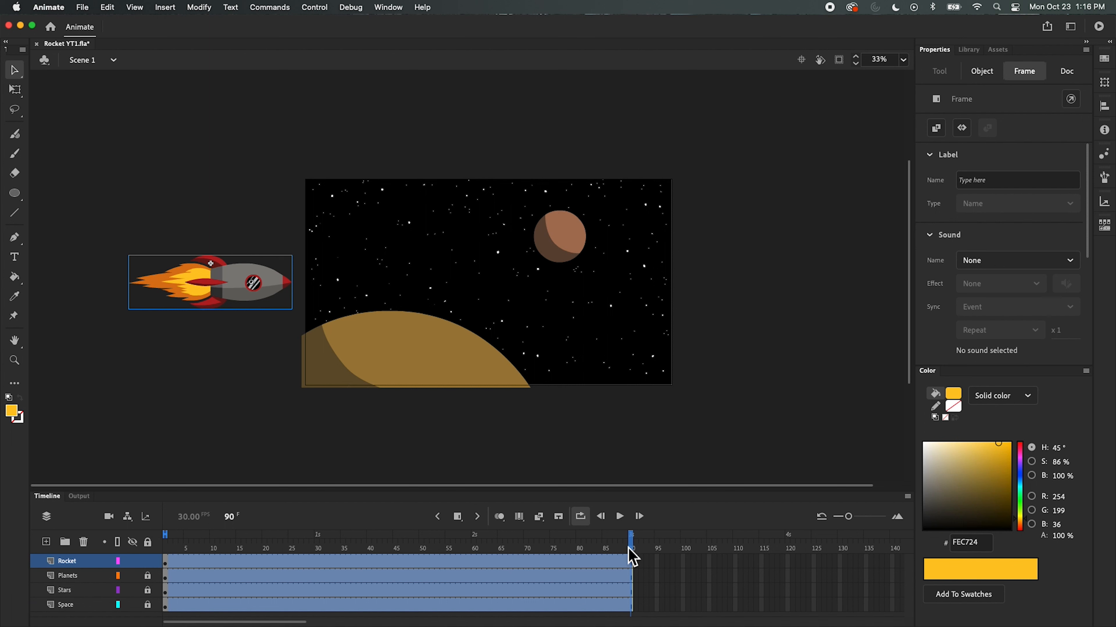
{"action": "left_click_drag", "start_coordinate": [306, 551], "coordinate": [324, 560]}
{"action": "left_click", "coordinate": [689, 448]}
Step: Insert a keyframe at frame 90 of the Rocket layer and move the rocket off the stage's right side to about X 2384, Y 444
{"action": "left_click", "coordinate": [631, 563]}
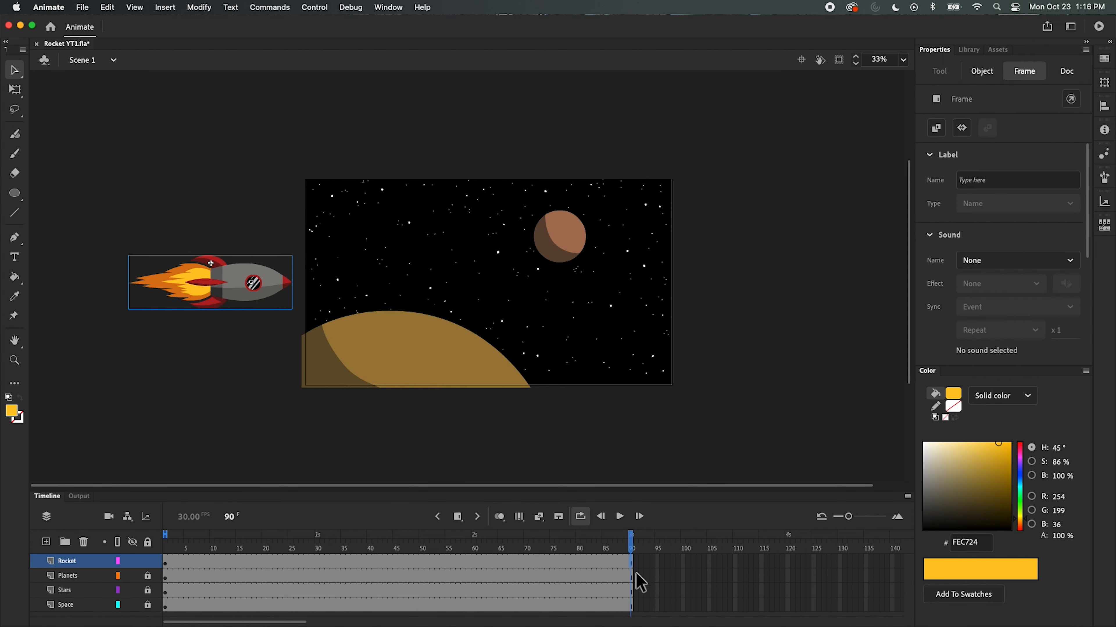
{"action": "left_click", "coordinate": [458, 517]}
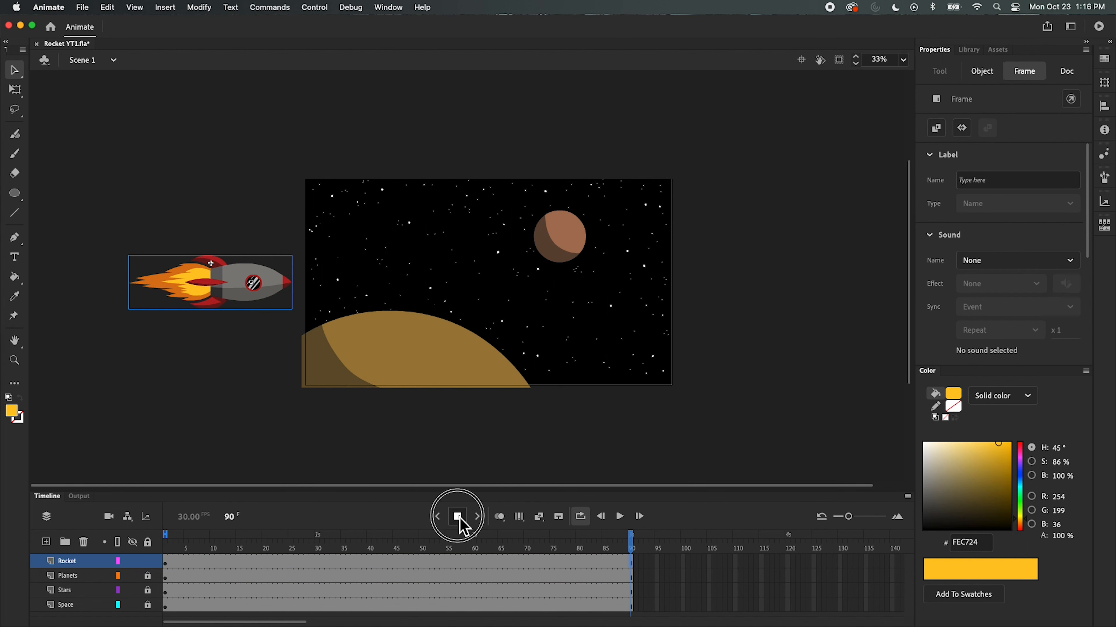
{"action": "left_click", "coordinate": [493, 549]}
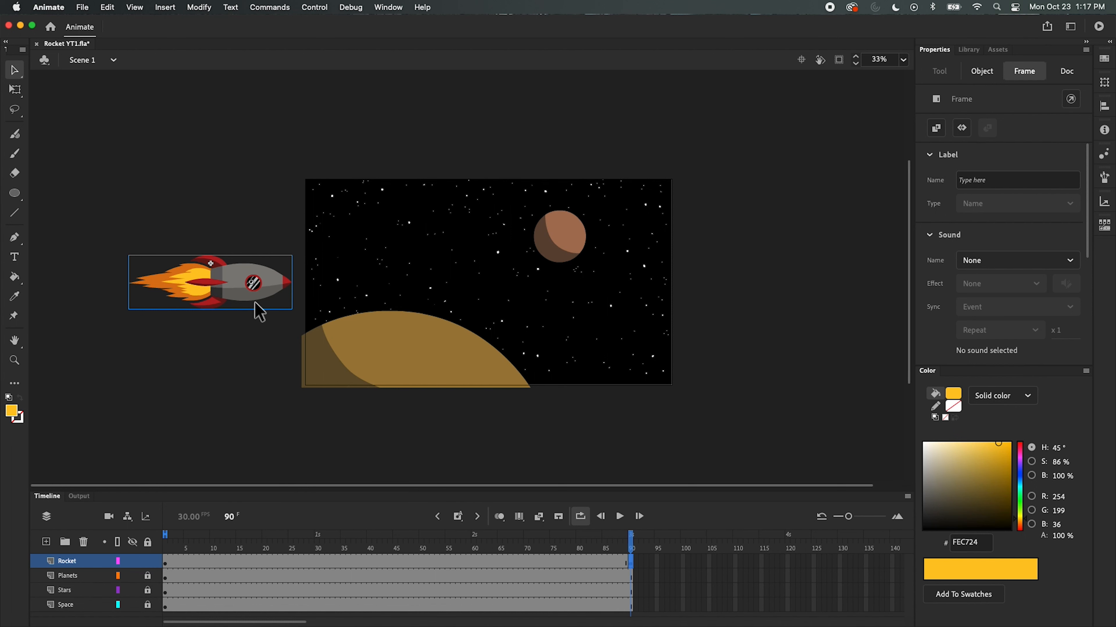
{"action": "left_click_drag", "start_coordinate": [252, 290], "coordinate": [796, 283]}
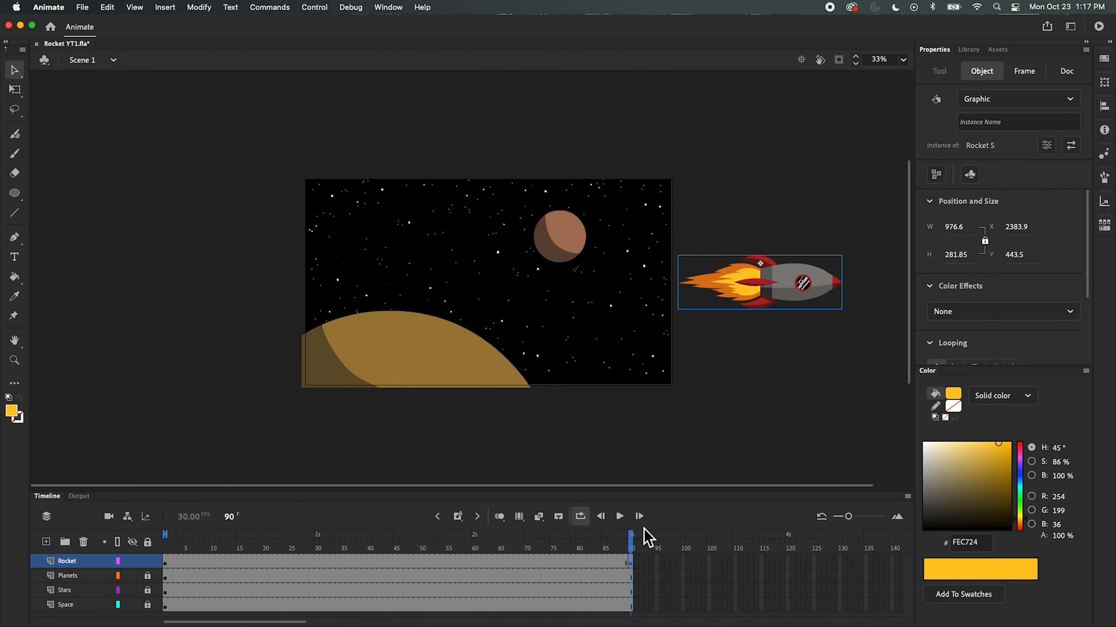
Step: Create a classic tween on the Rocket layer between the keyframes at frames 1 and 90
{"action": "left_click_drag", "start_coordinate": [625, 549], "coordinate": [633, 550]}
{"action": "left_click", "coordinate": [533, 561]}
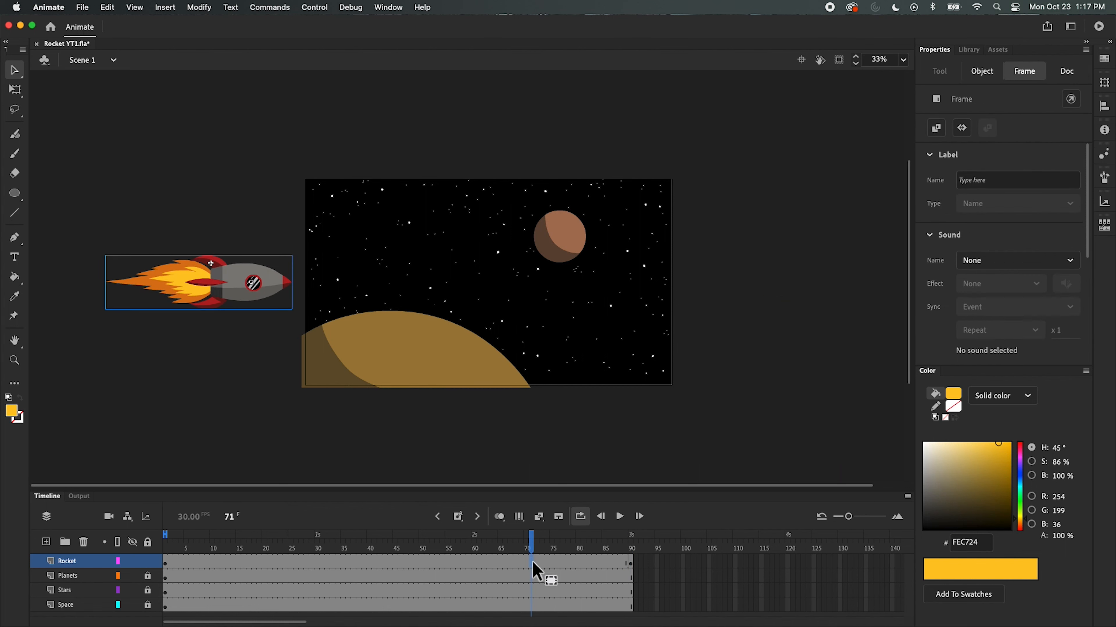
{"action": "right_click", "coordinate": [529, 558]}
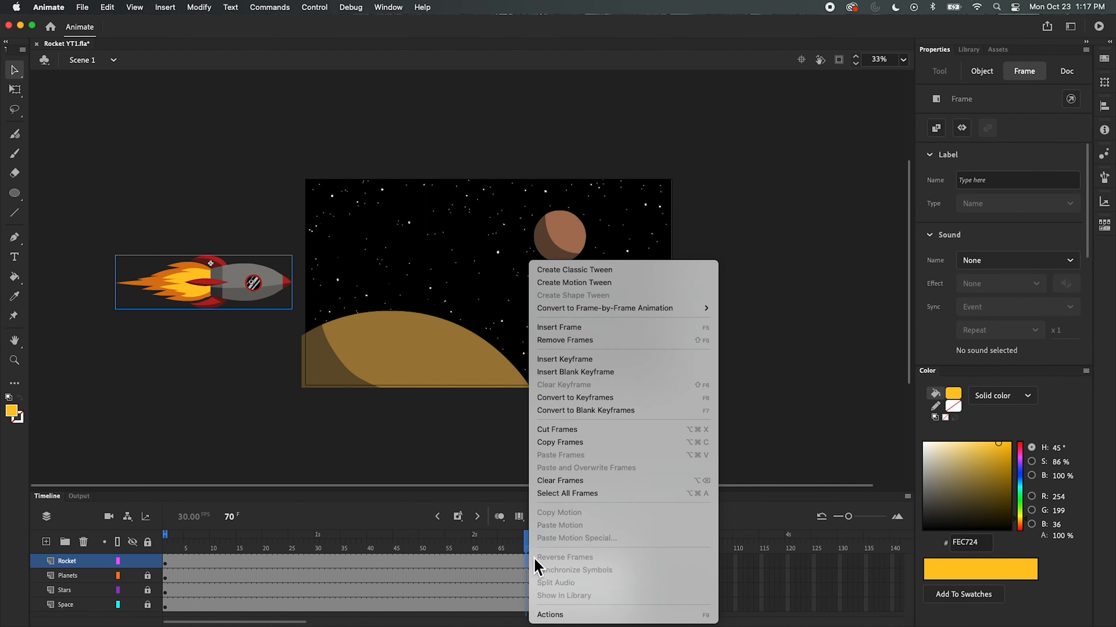
{"action": "left_click", "coordinate": [584, 270]}
Step: Return the playhead to frame 1 and play the 90-frame rocket flight to check its speed
{"action": "left_click_drag", "start_coordinate": [523, 545], "coordinate": [152, 578]}
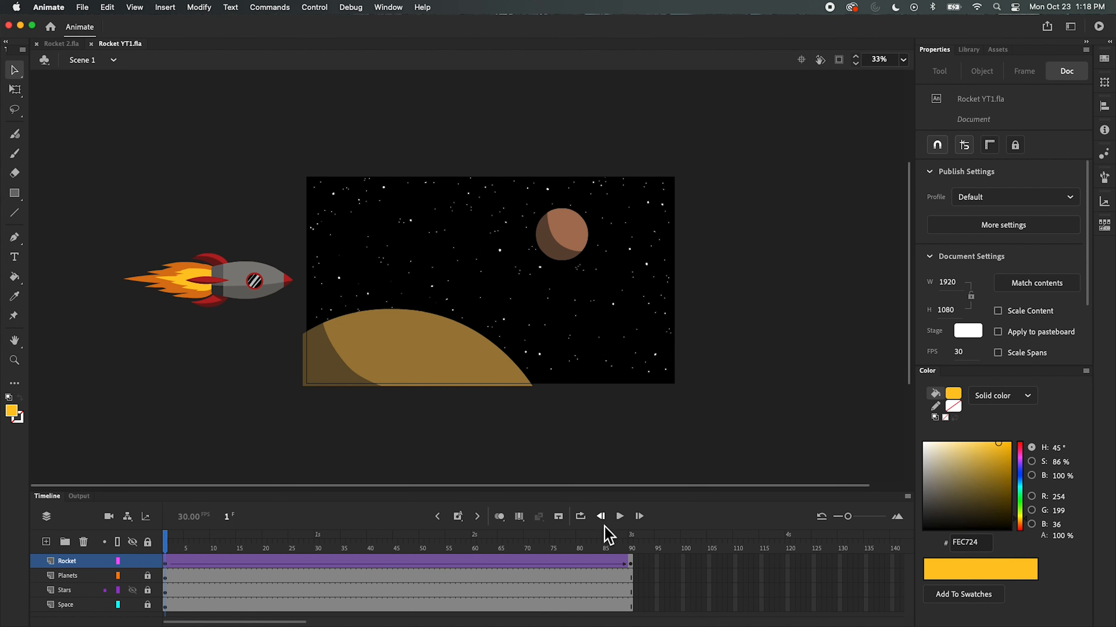
{"action": "left_click", "coordinate": [620, 517]}
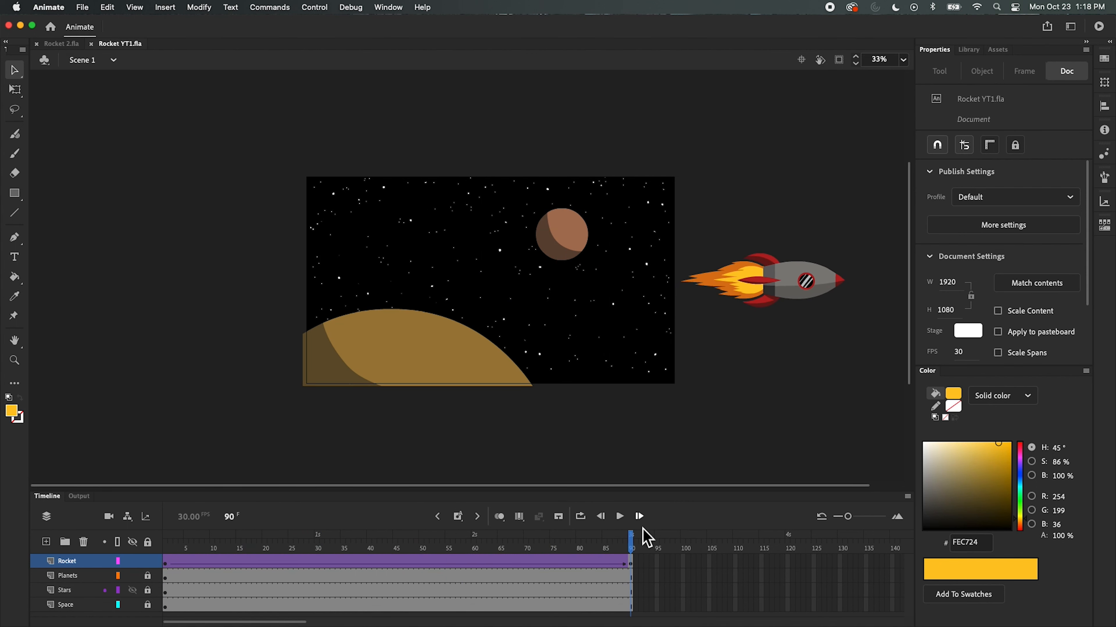
{"action": "left_click", "coordinate": [621, 519]}
Step: Extend all four layers to frame 120 and move the Rocket layer's end keyframe from frame 90 to frame 120
{"action": "left_click_drag", "start_coordinate": [789, 561], "coordinate": [638, 611]}
{"action": "left_click_drag", "start_coordinate": [458, 517], "coordinate": [486, 584]}
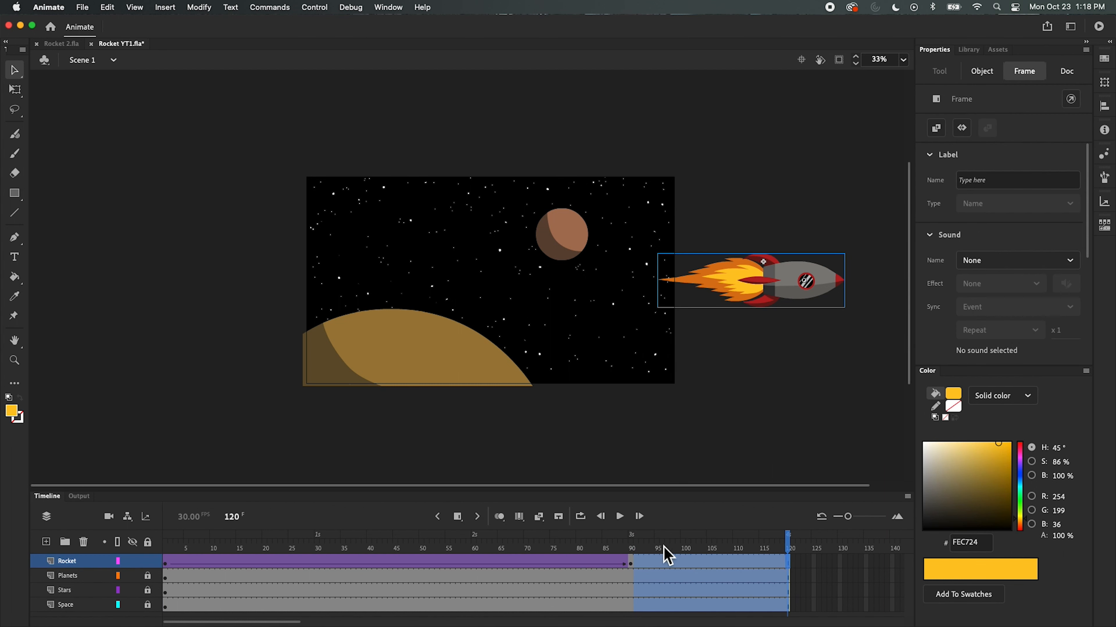
{"action": "left_click", "coordinate": [633, 566]}
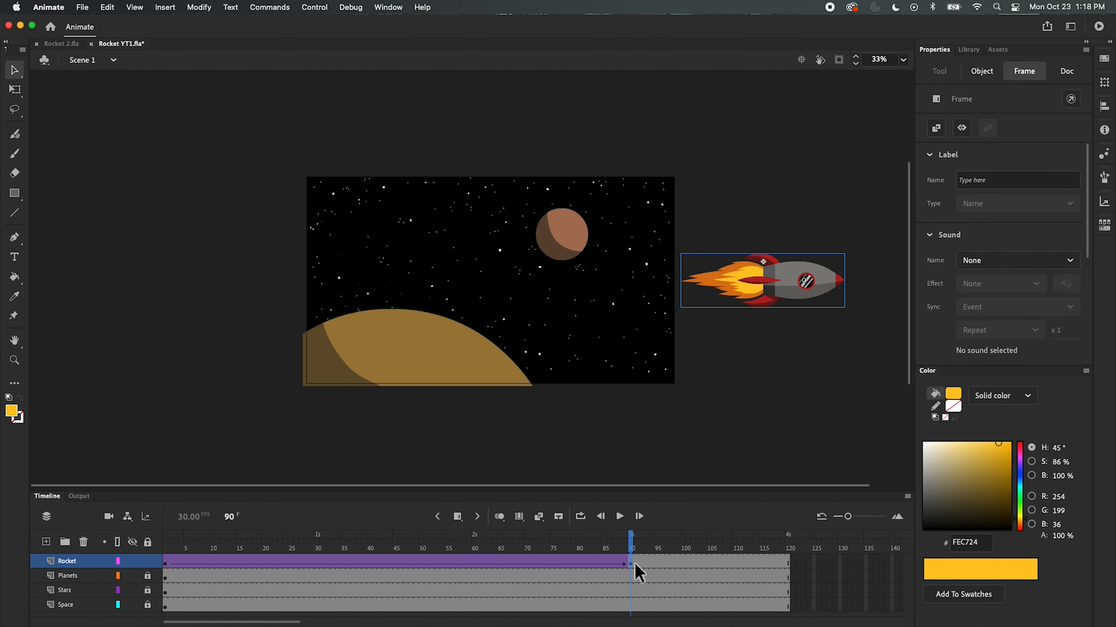
{"action": "left_click_drag", "start_coordinate": [632, 567], "coordinate": [152, 582]}
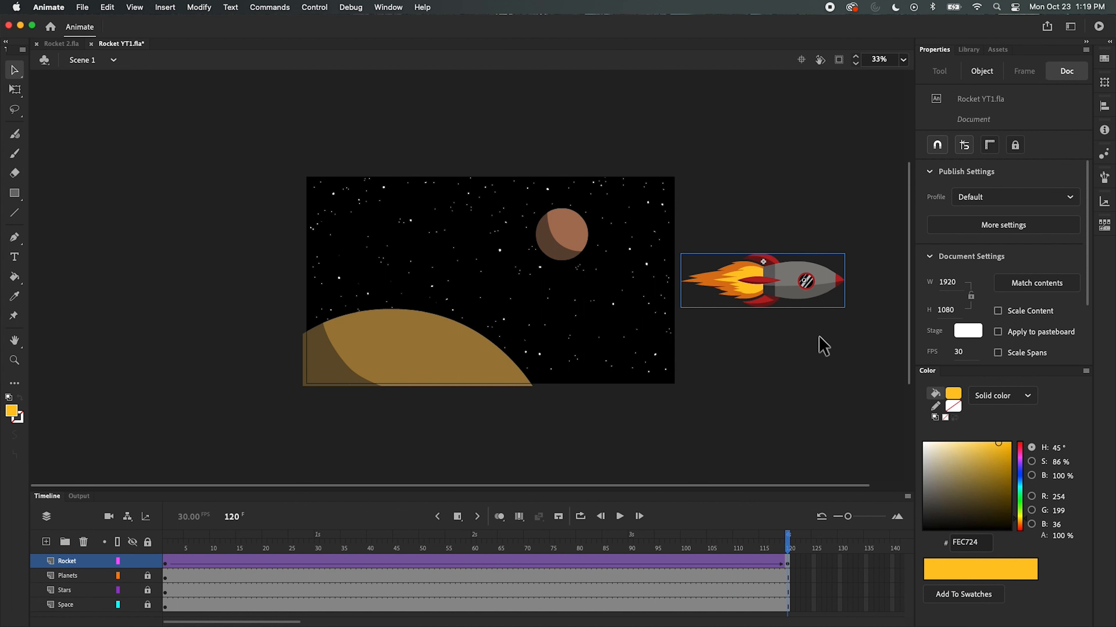
Step: Fit the stage in the window, play the 120-frame rocket flight, and scrub back to frame 44 to check the motion
{"action": "left_click", "coordinate": [903, 61]}
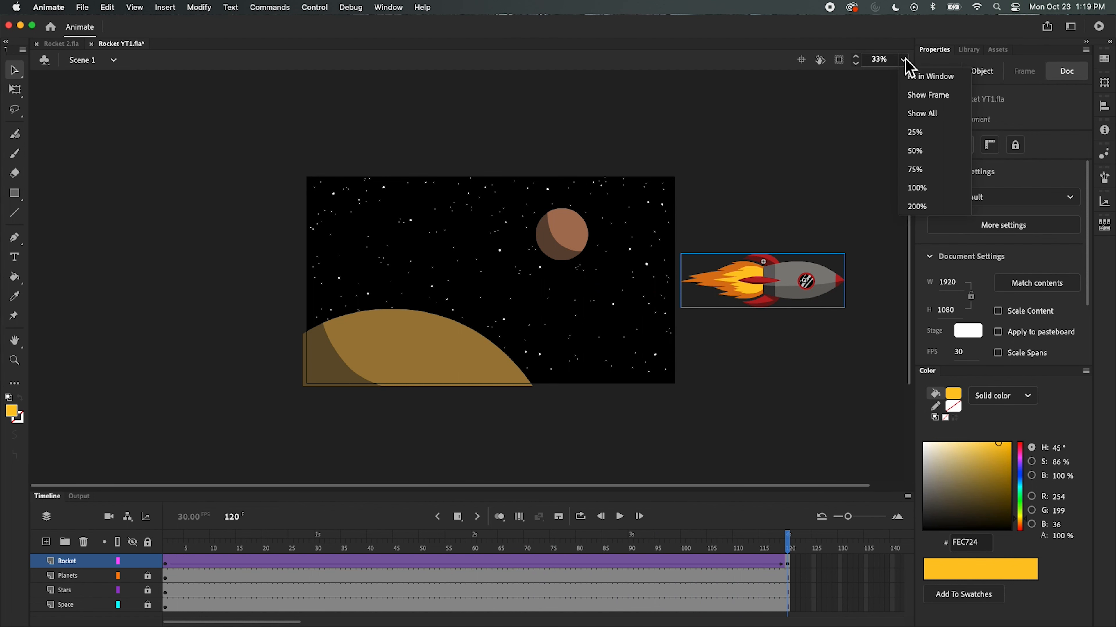
{"action": "left_click", "coordinate": [929, 77]}
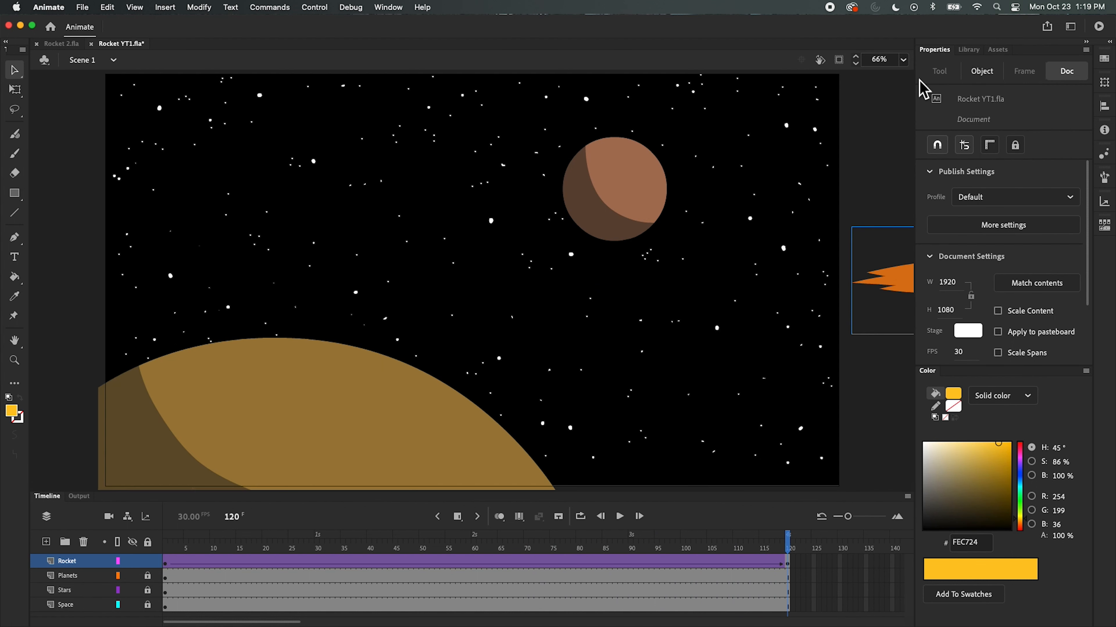
{"action": "left_click", "coordinate": [620, 516]}
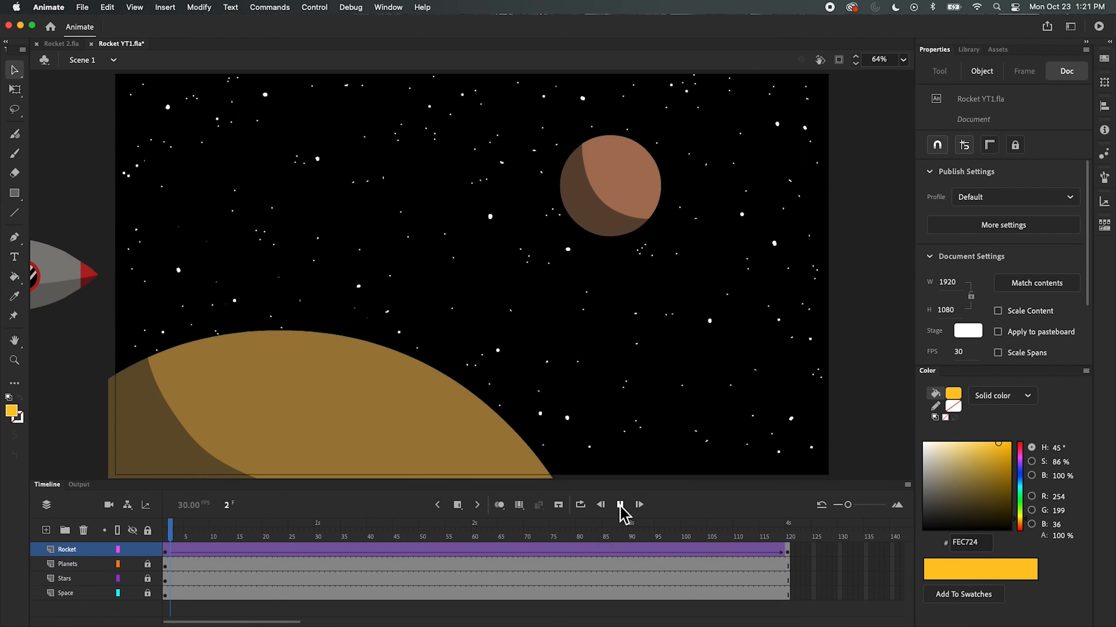
{"action": "left_click", "coordinate": [619, 504]}
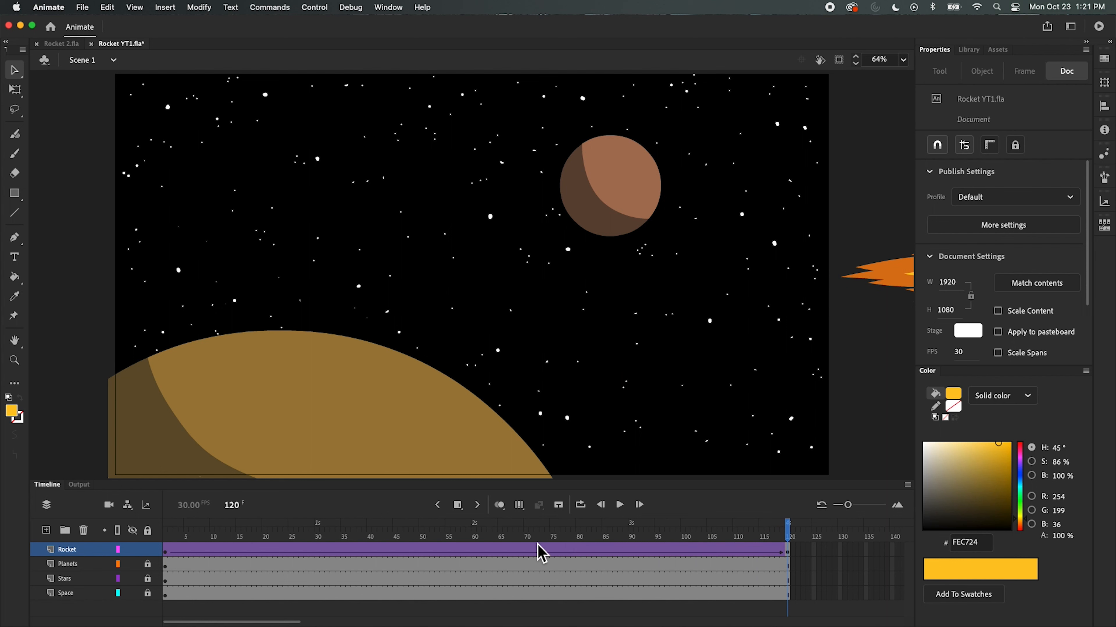
{"action": "left_click_drag", "start_coordinate": [790, 532], "coordinate": [393, 591]}
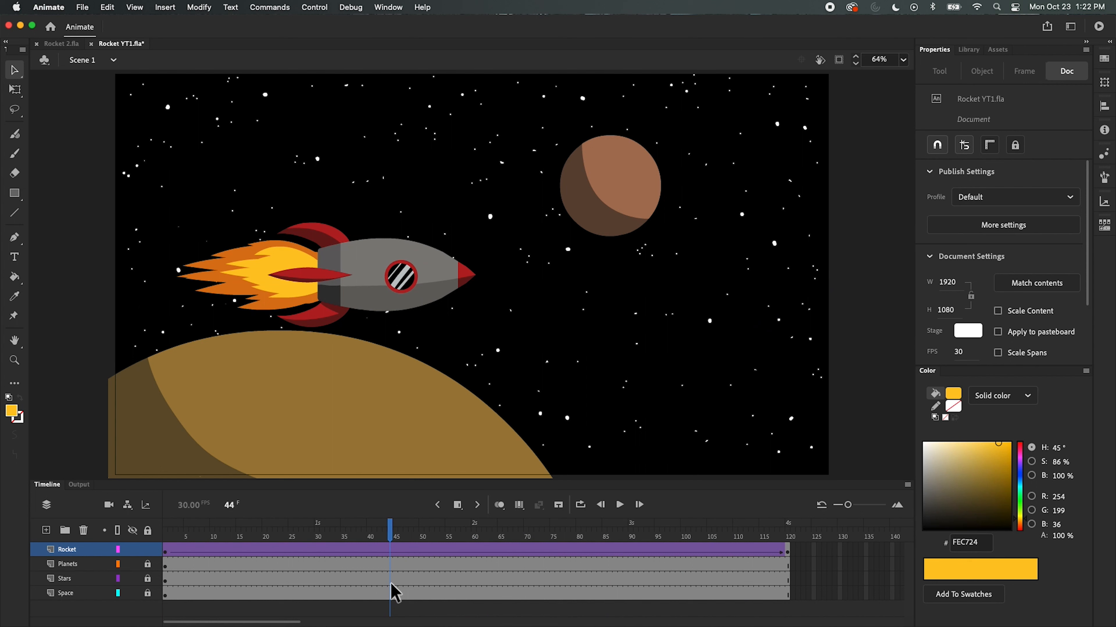